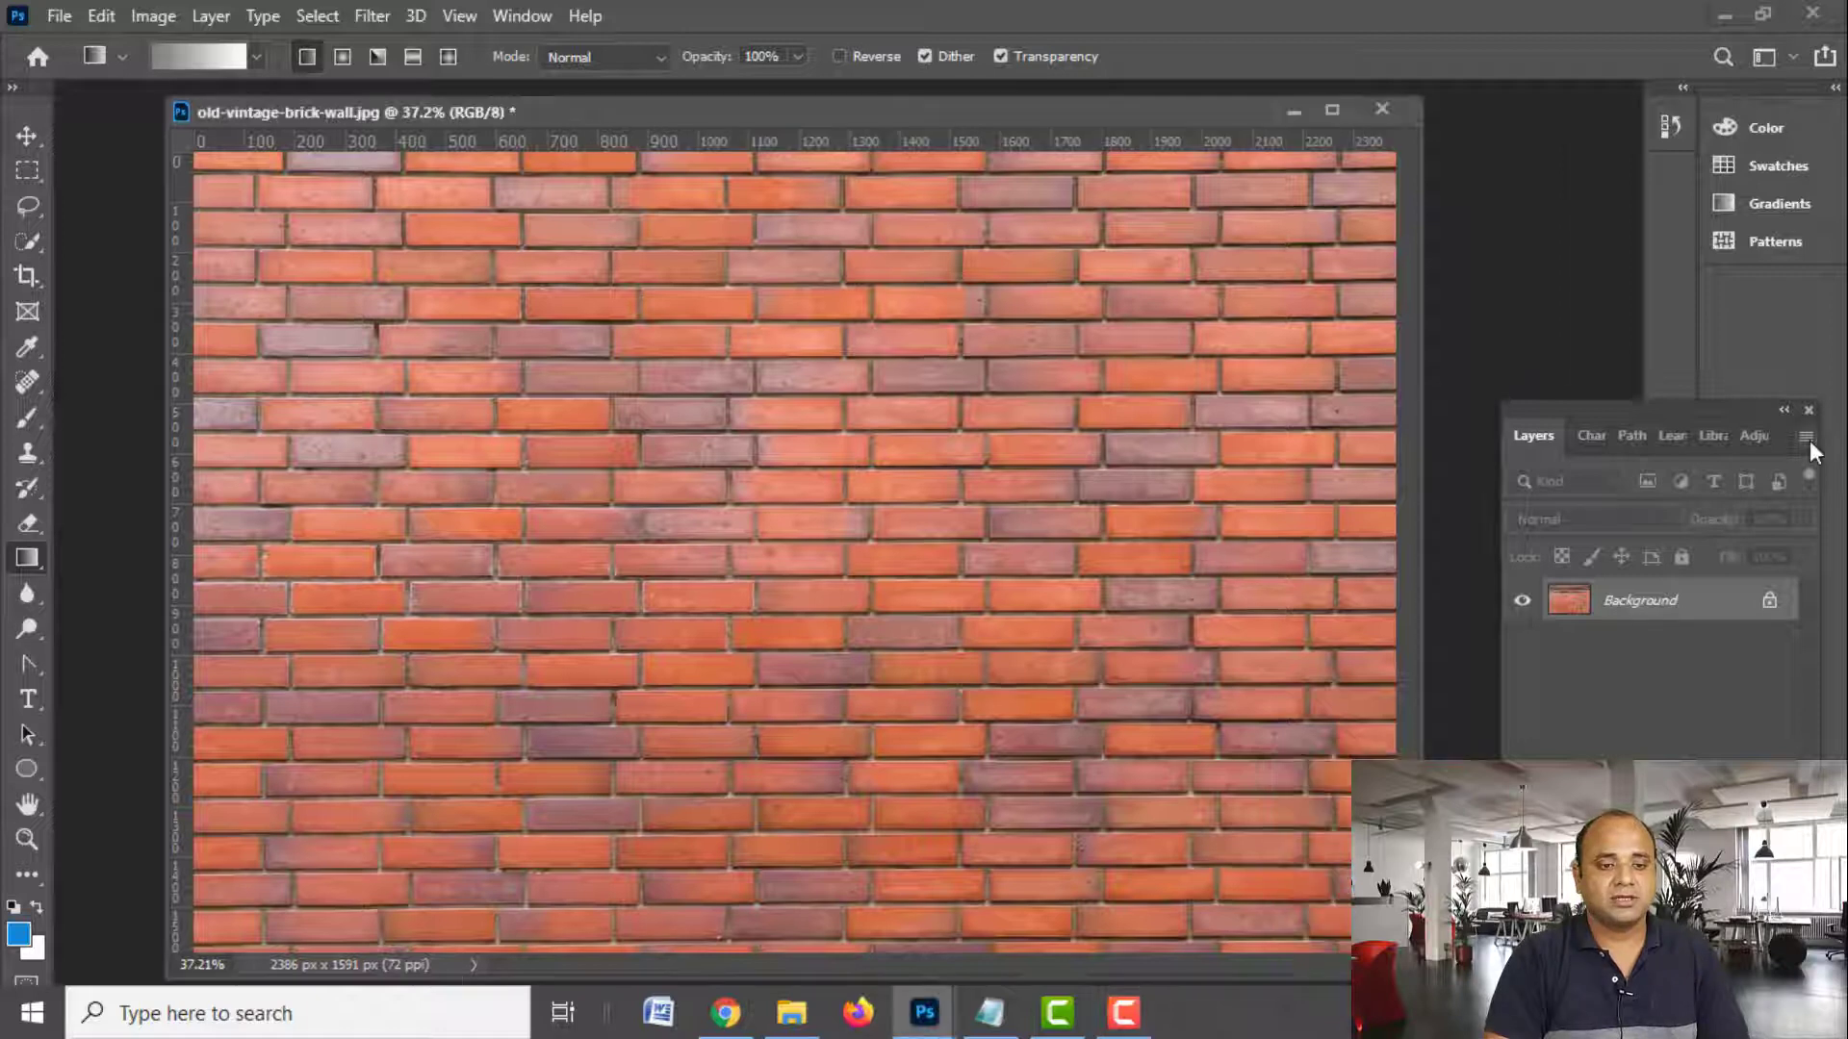
Duplicate the brick wall's Background layer into a new document named 'Displacement'
click(1807, 438)
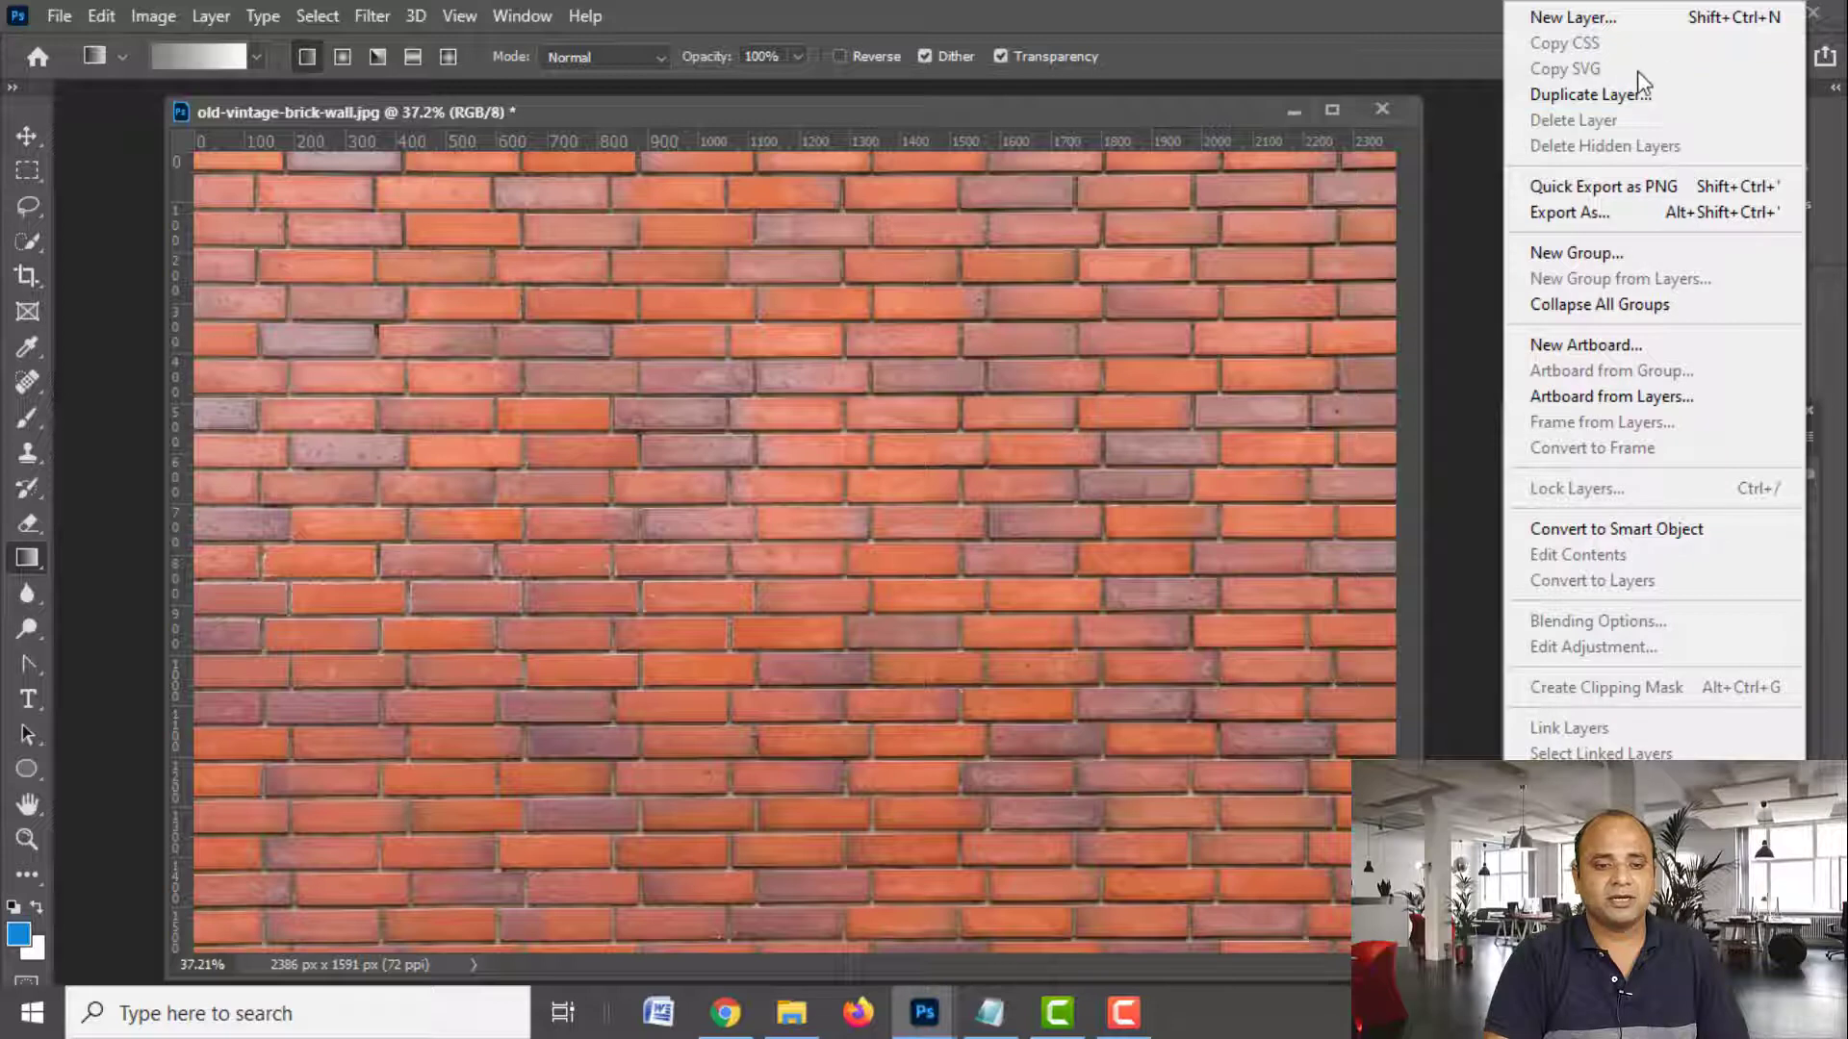
click(1636, 94)
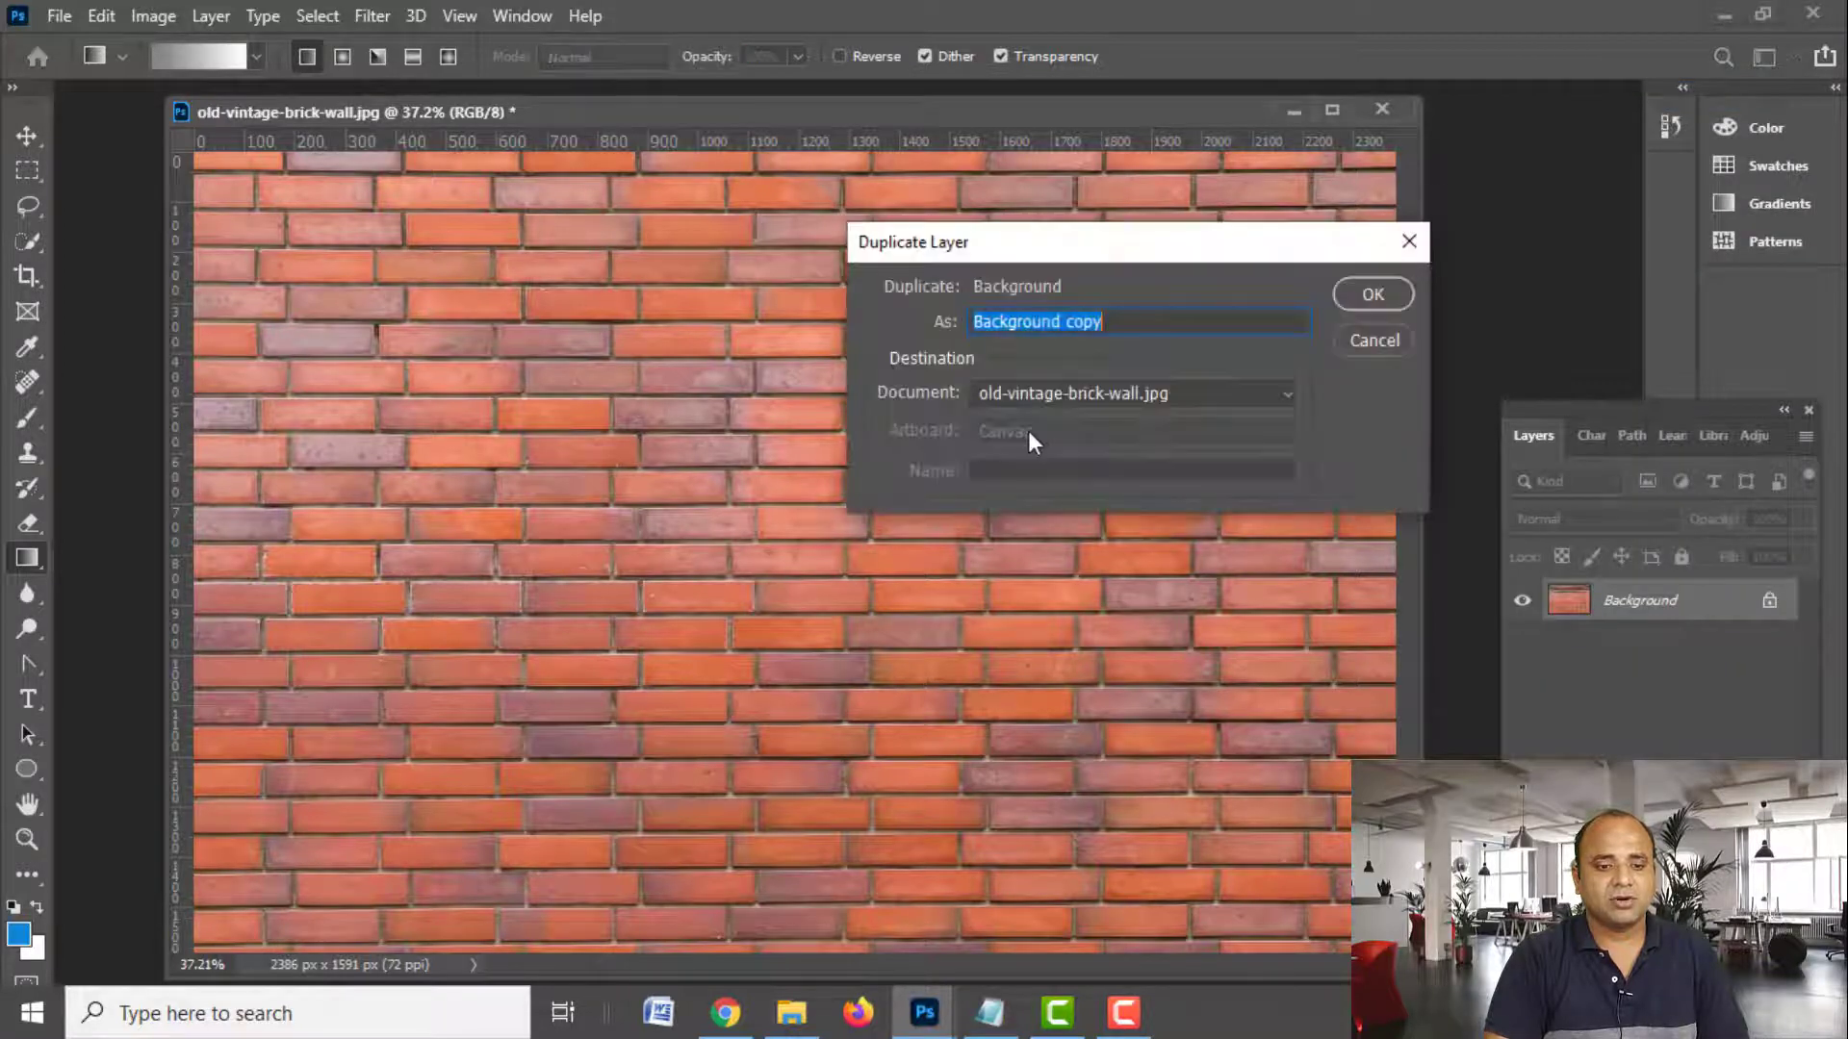
click(1071, 396)
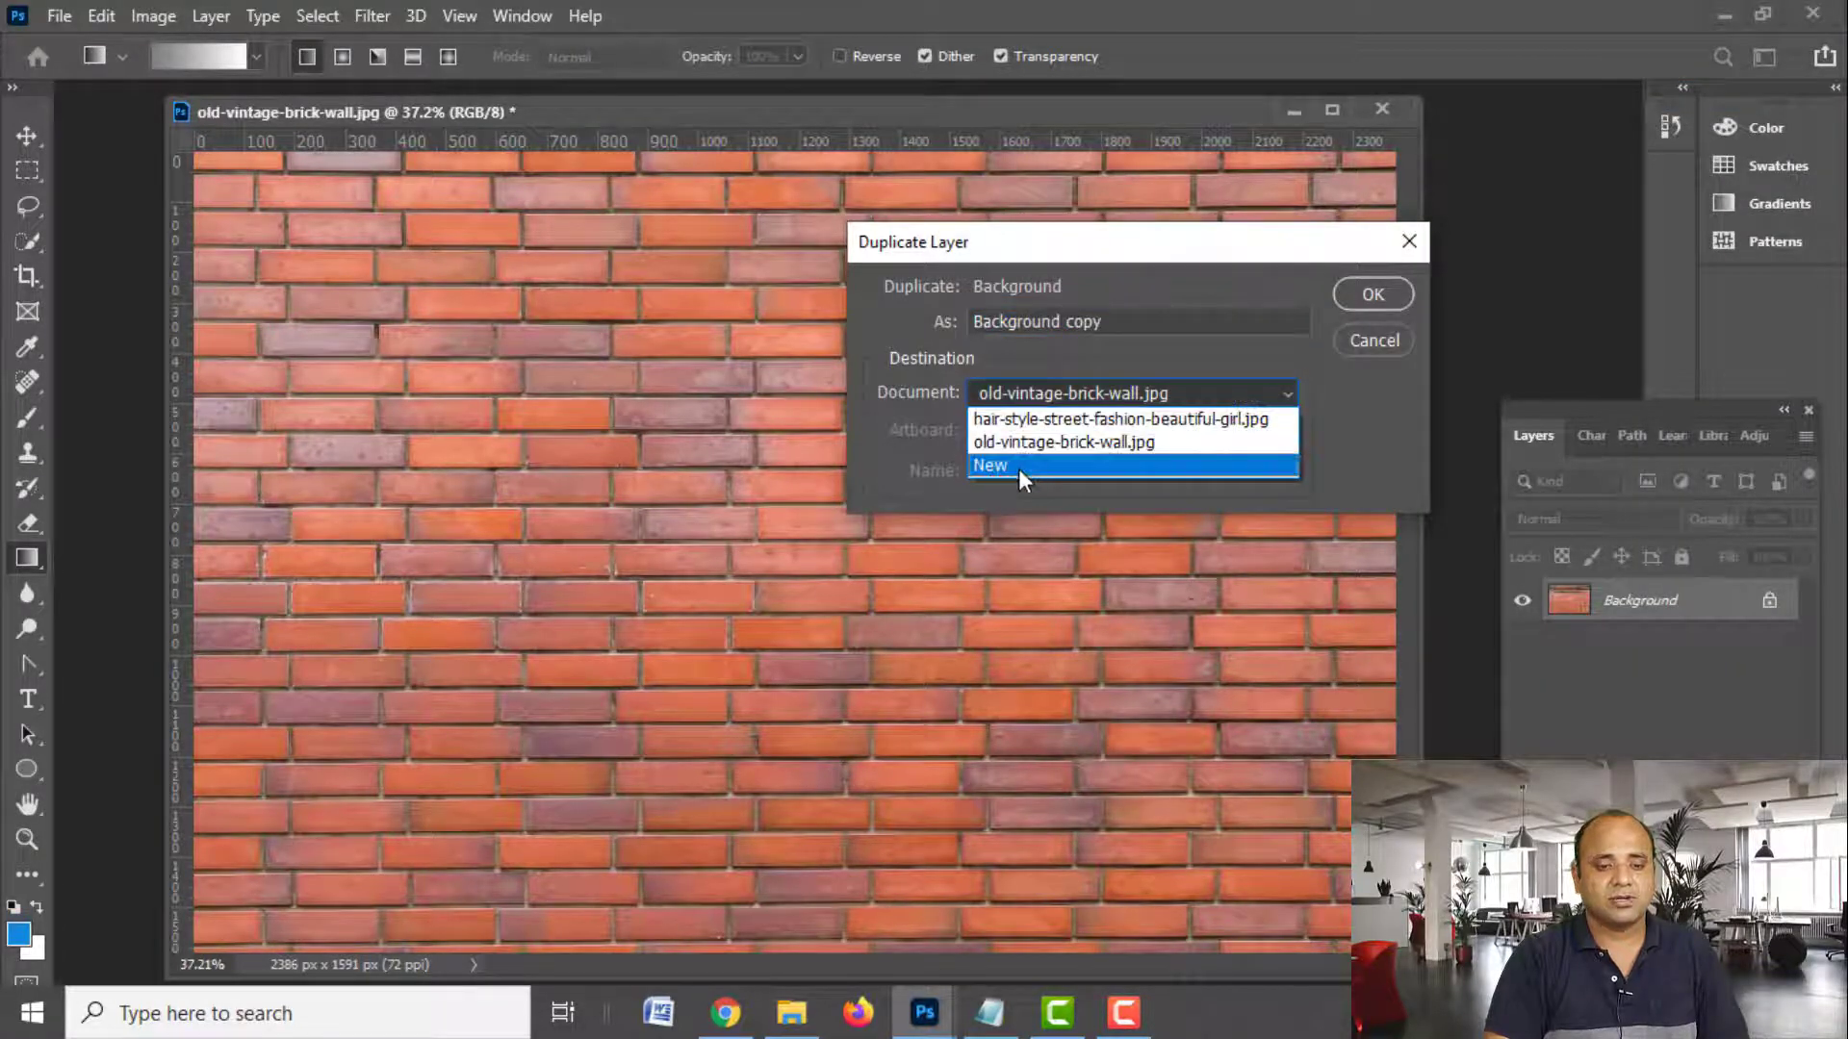
click(1018, 466)
text(Disp)
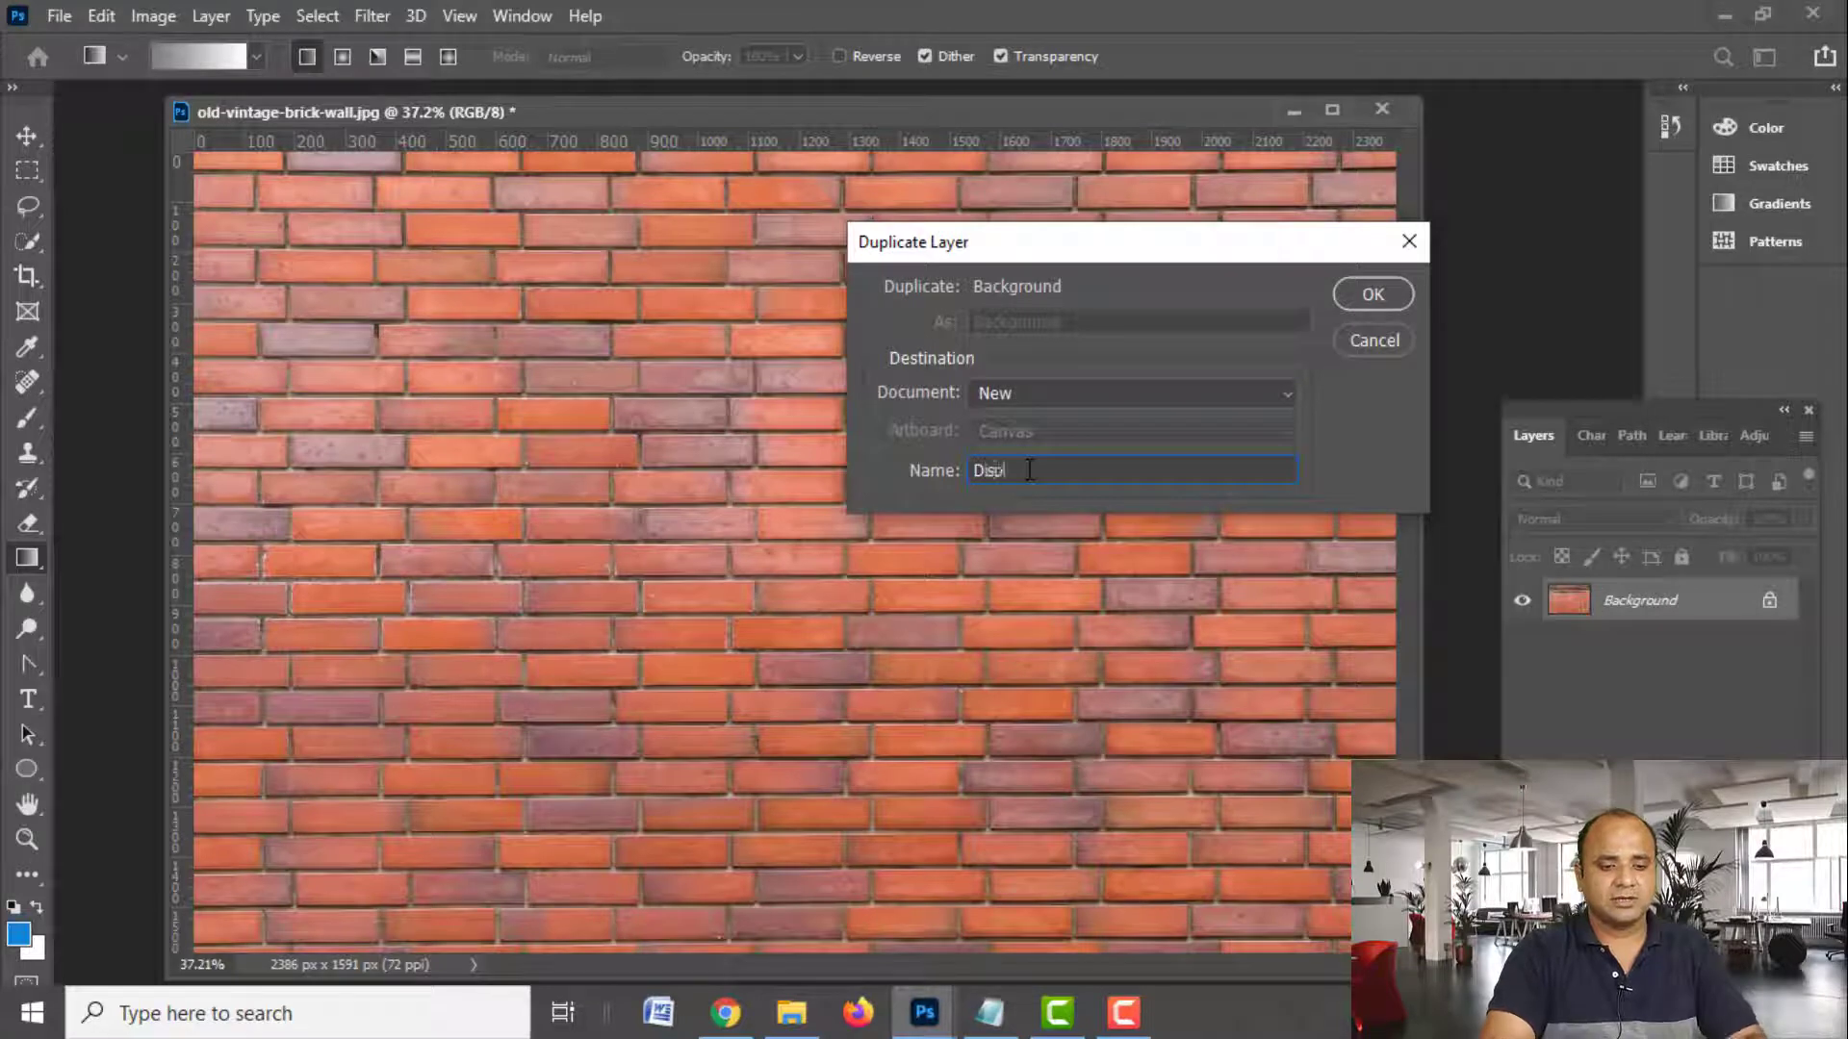
text(lacement)
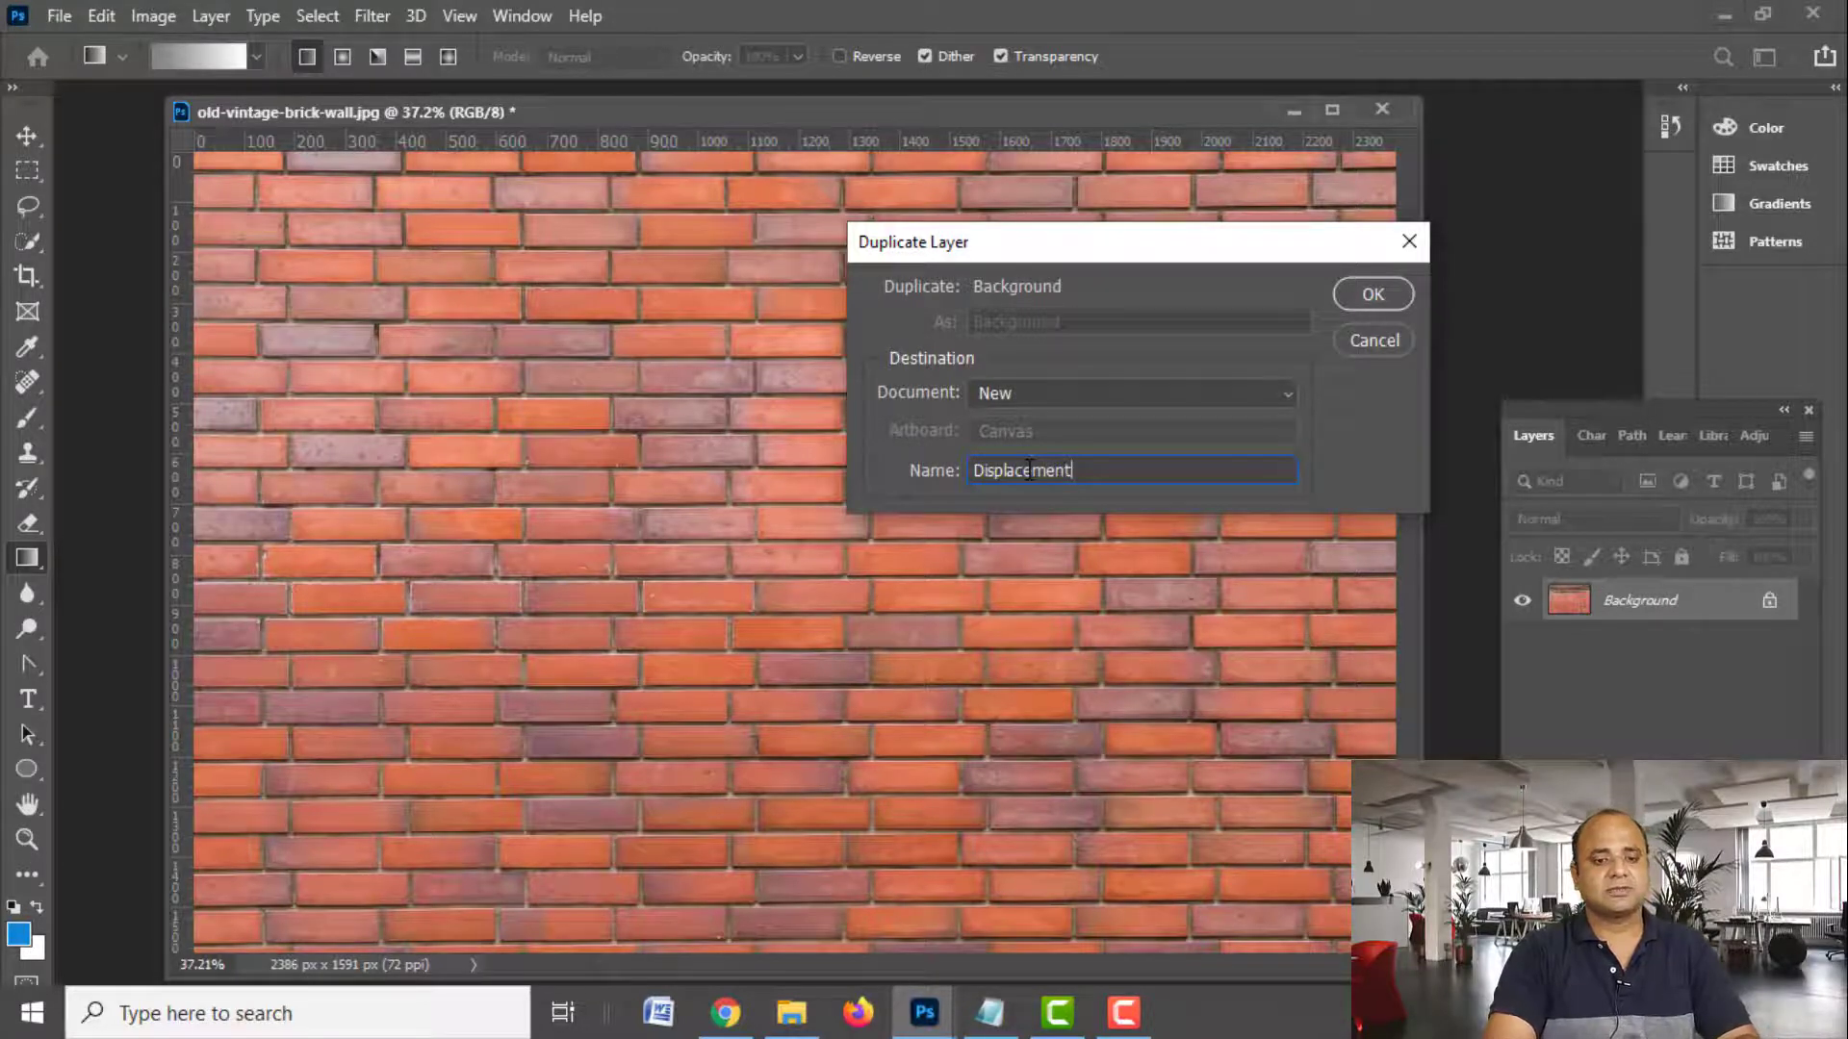
key(Return)
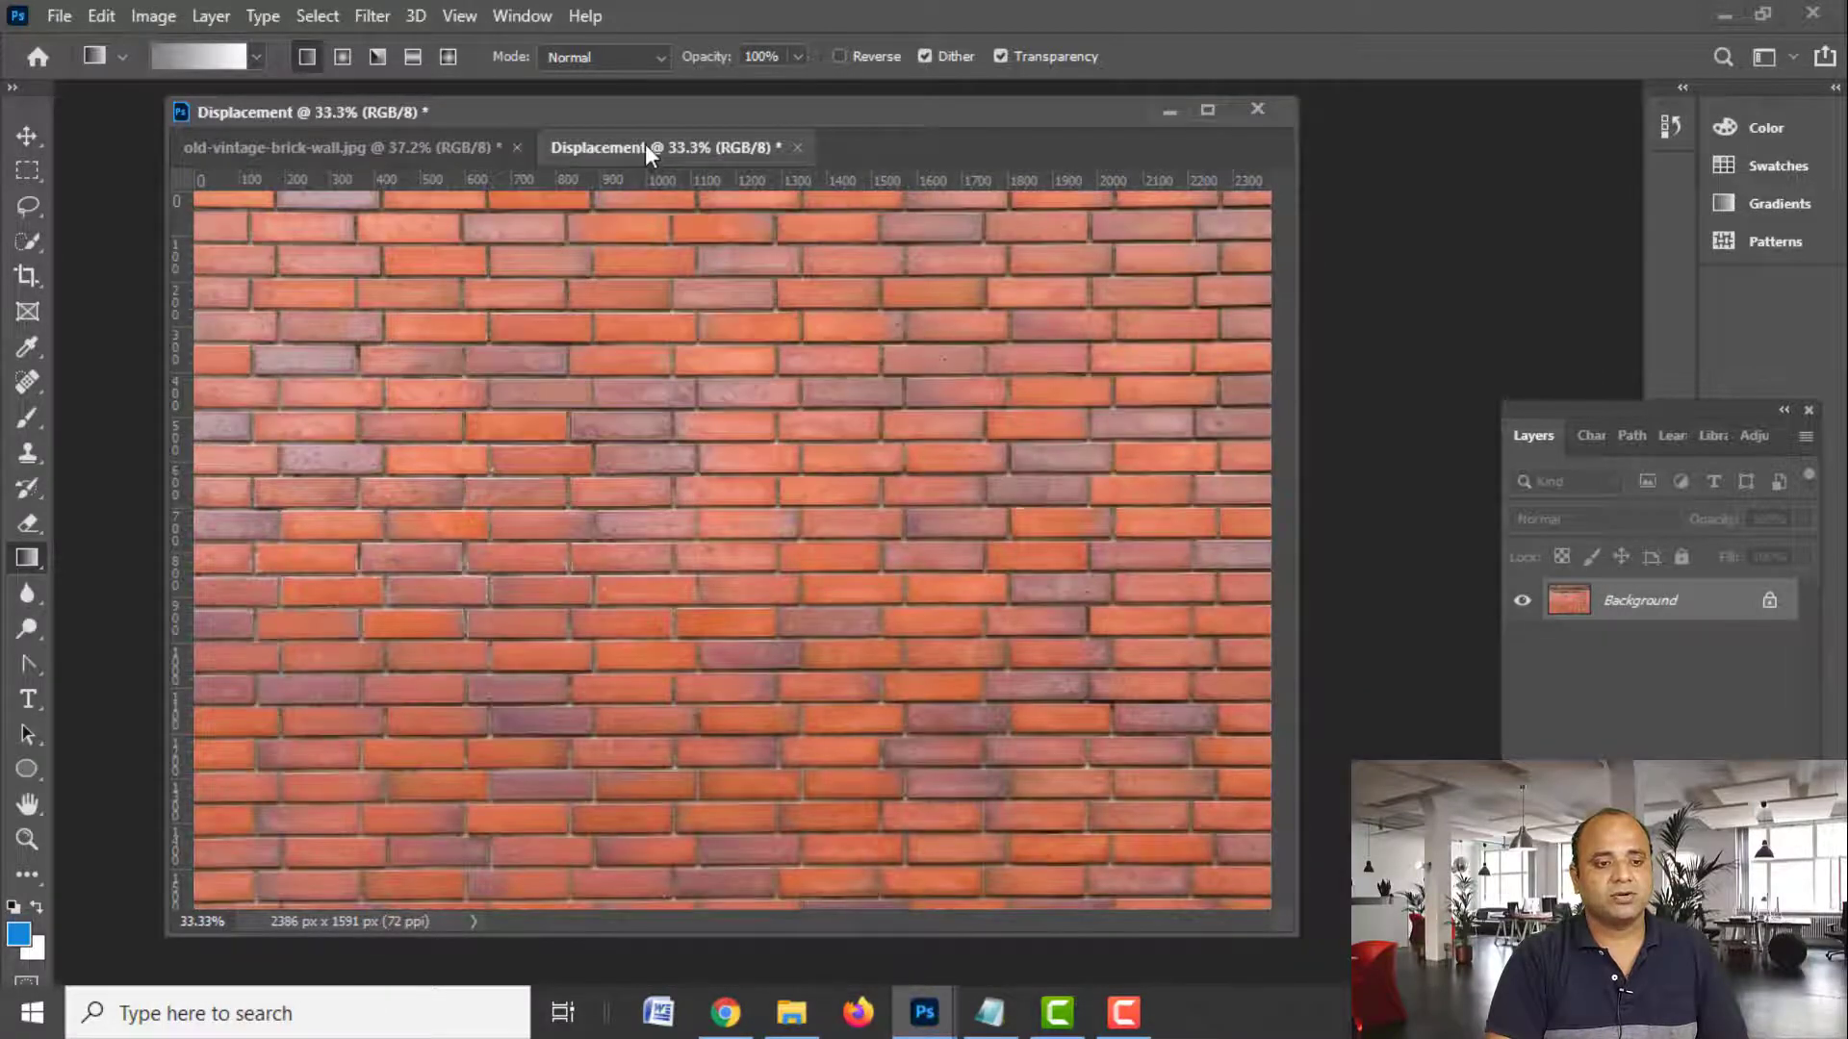
Float the Displacement window over the brick wall and apply a Gaussian Blur of about 4.9 pixels
drag(645, 144, 667, 205)
mouse_move(822, 213)
mouse_down()
mouse_move(852, 181)
mouse_move(756, 185)
mouse_up()
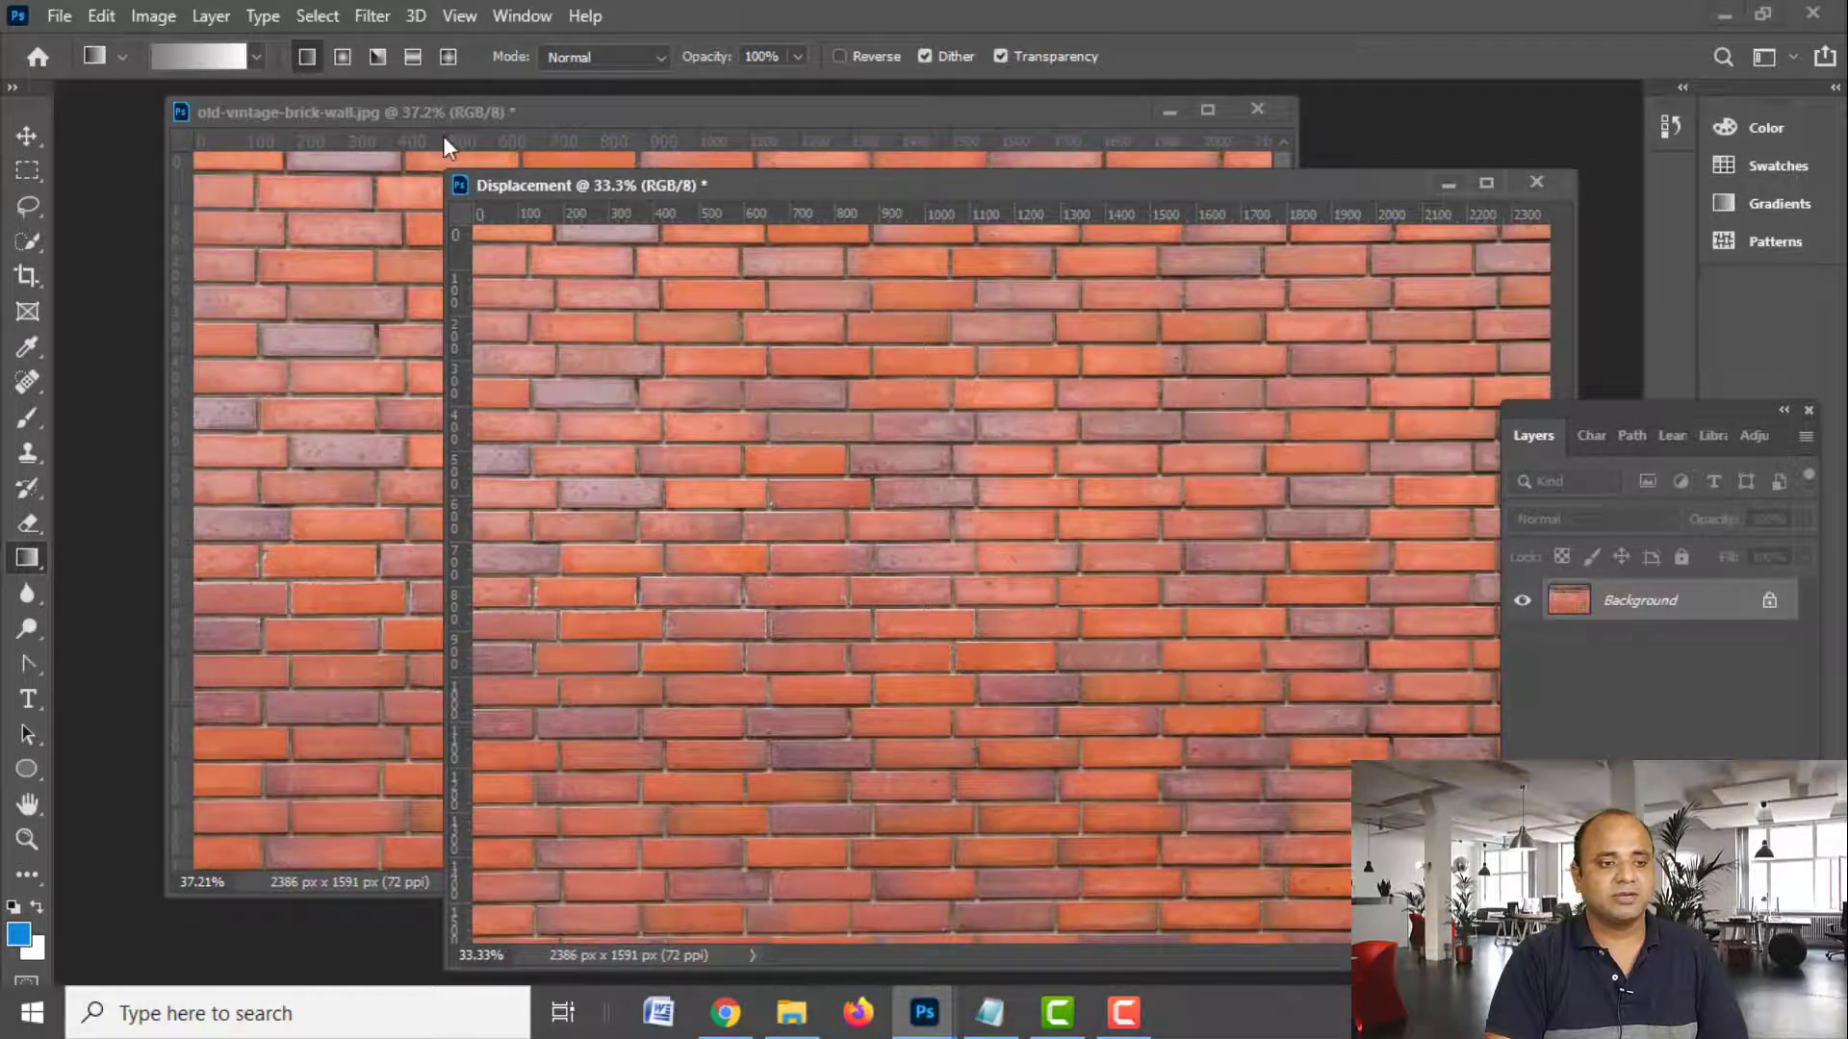
click(373, 17)
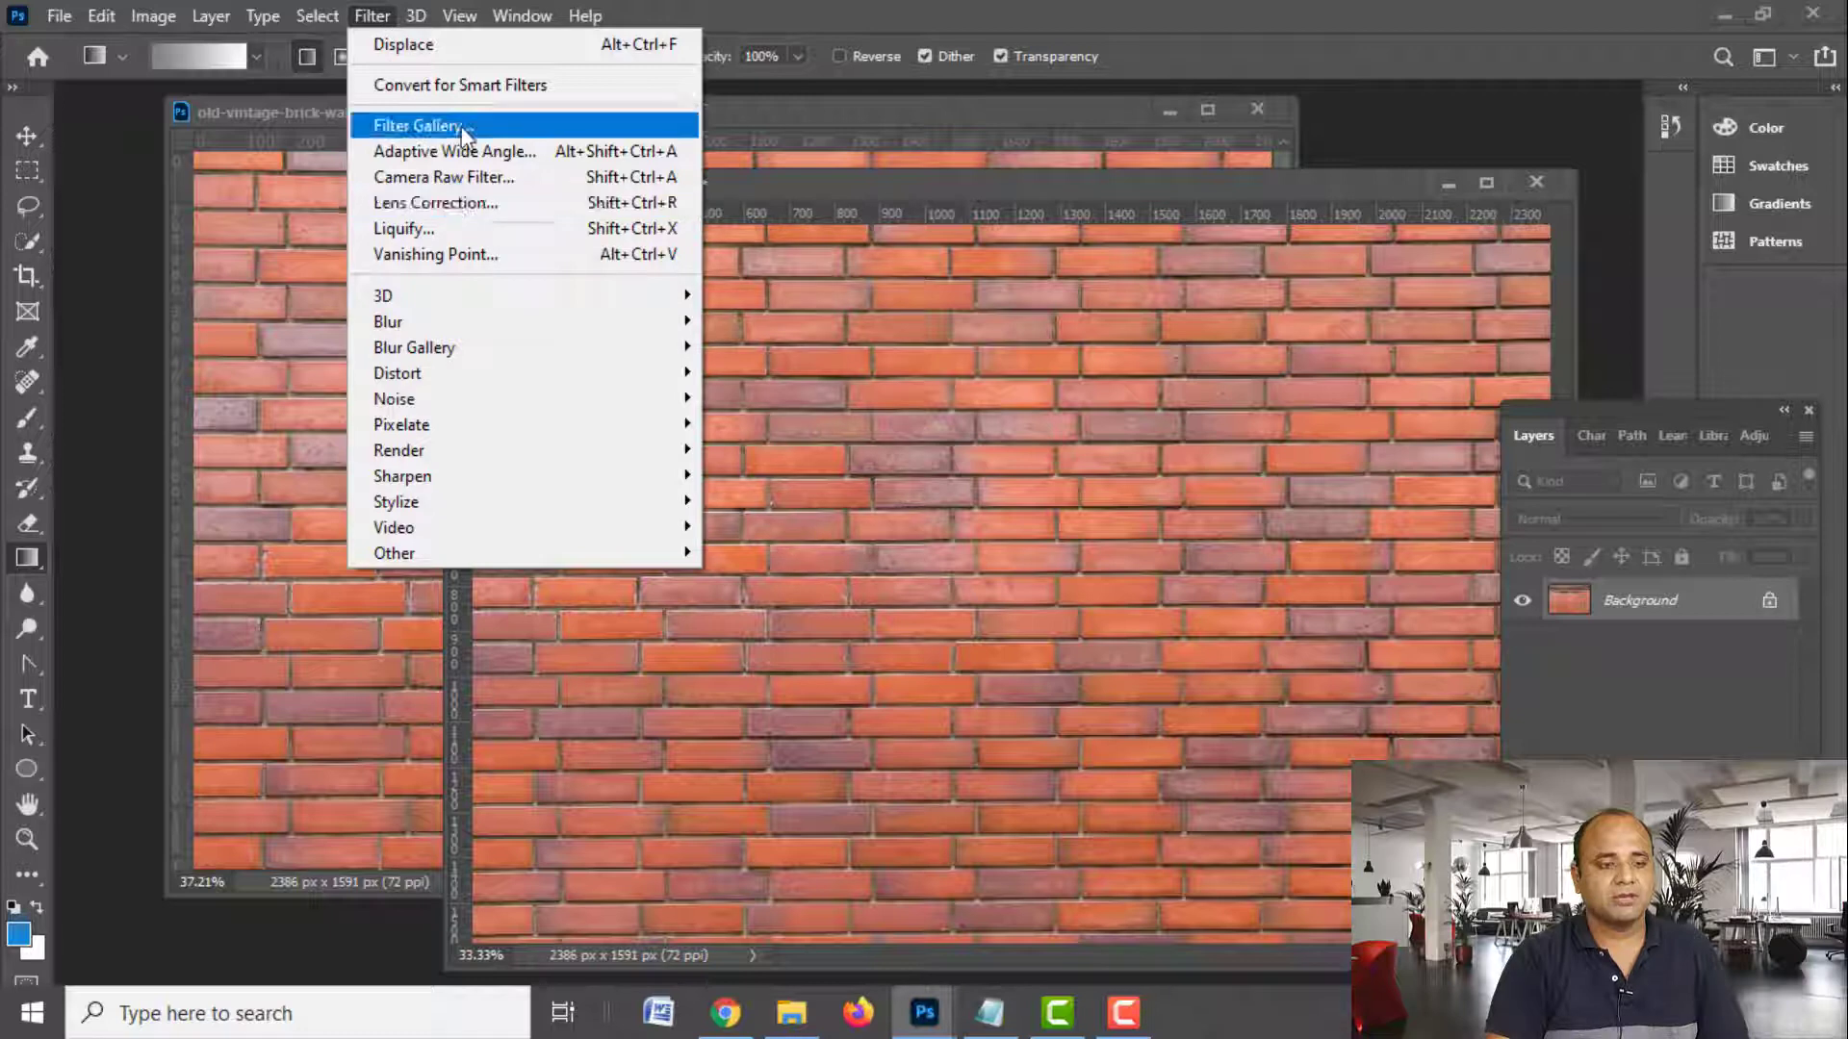
mouse_move(433, 320)
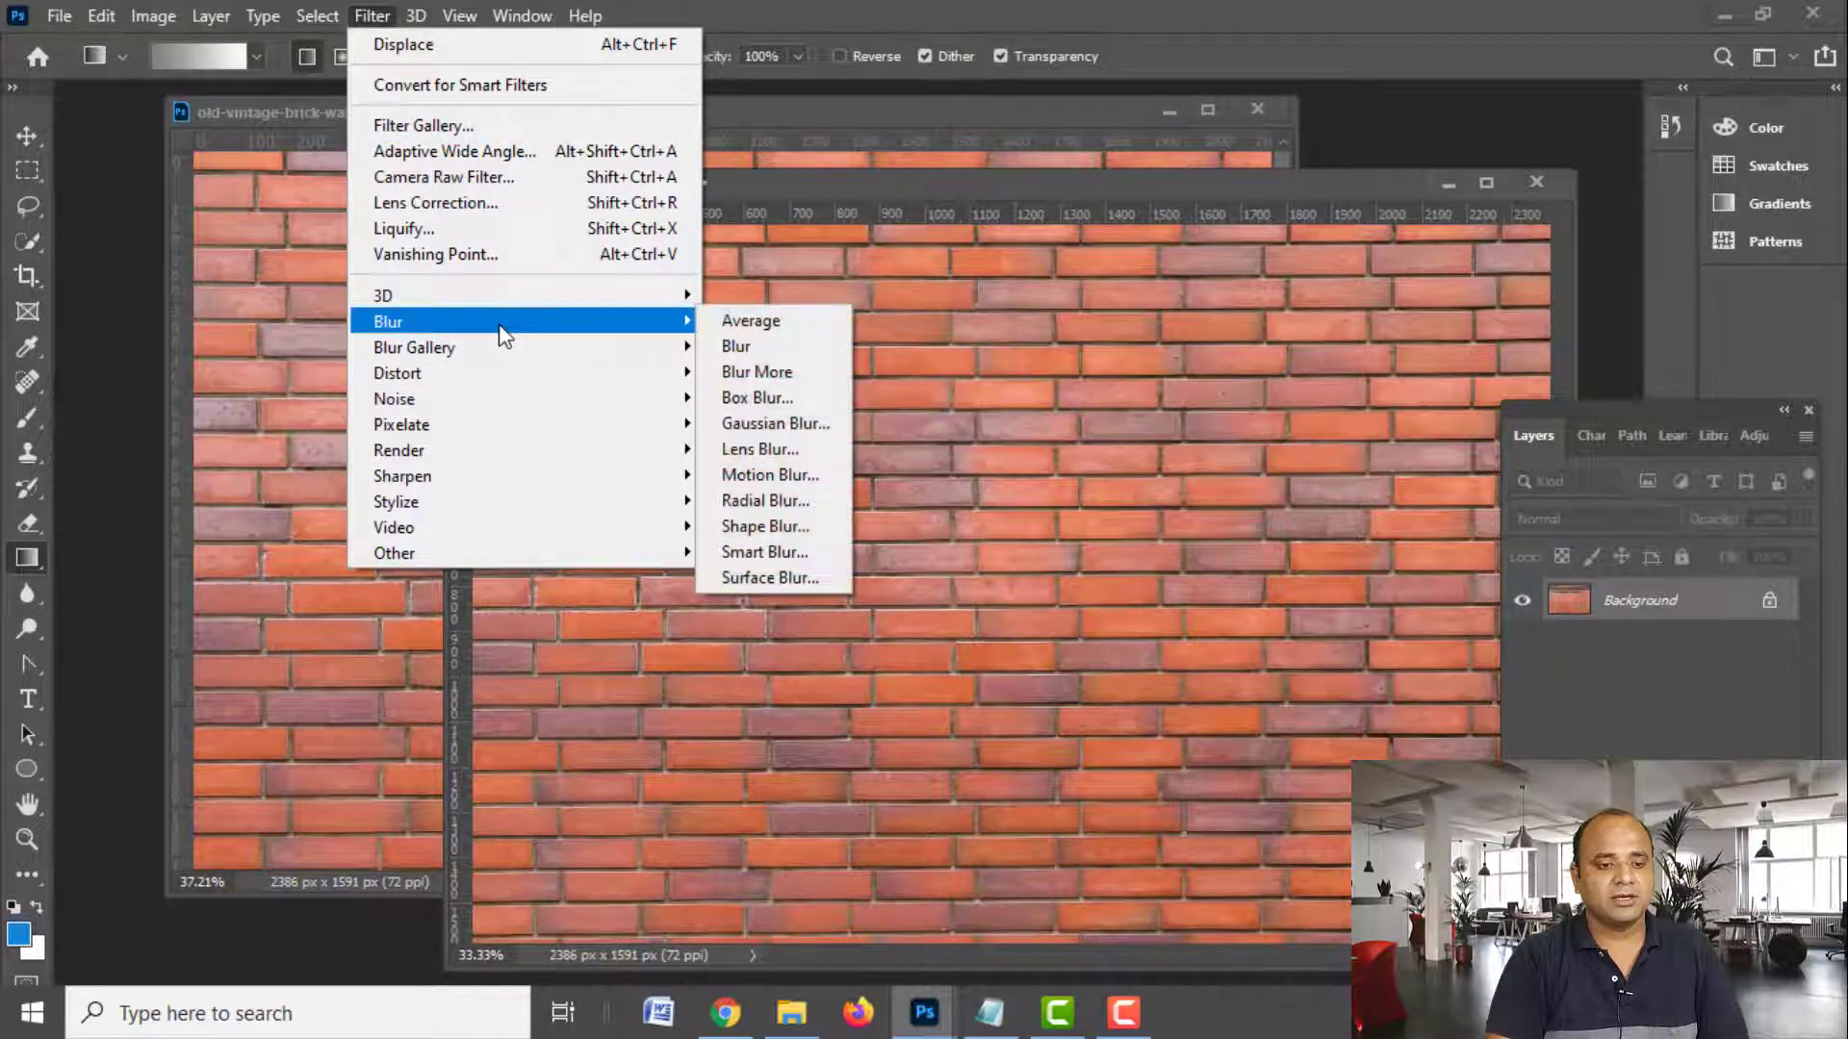
click(770, 425)
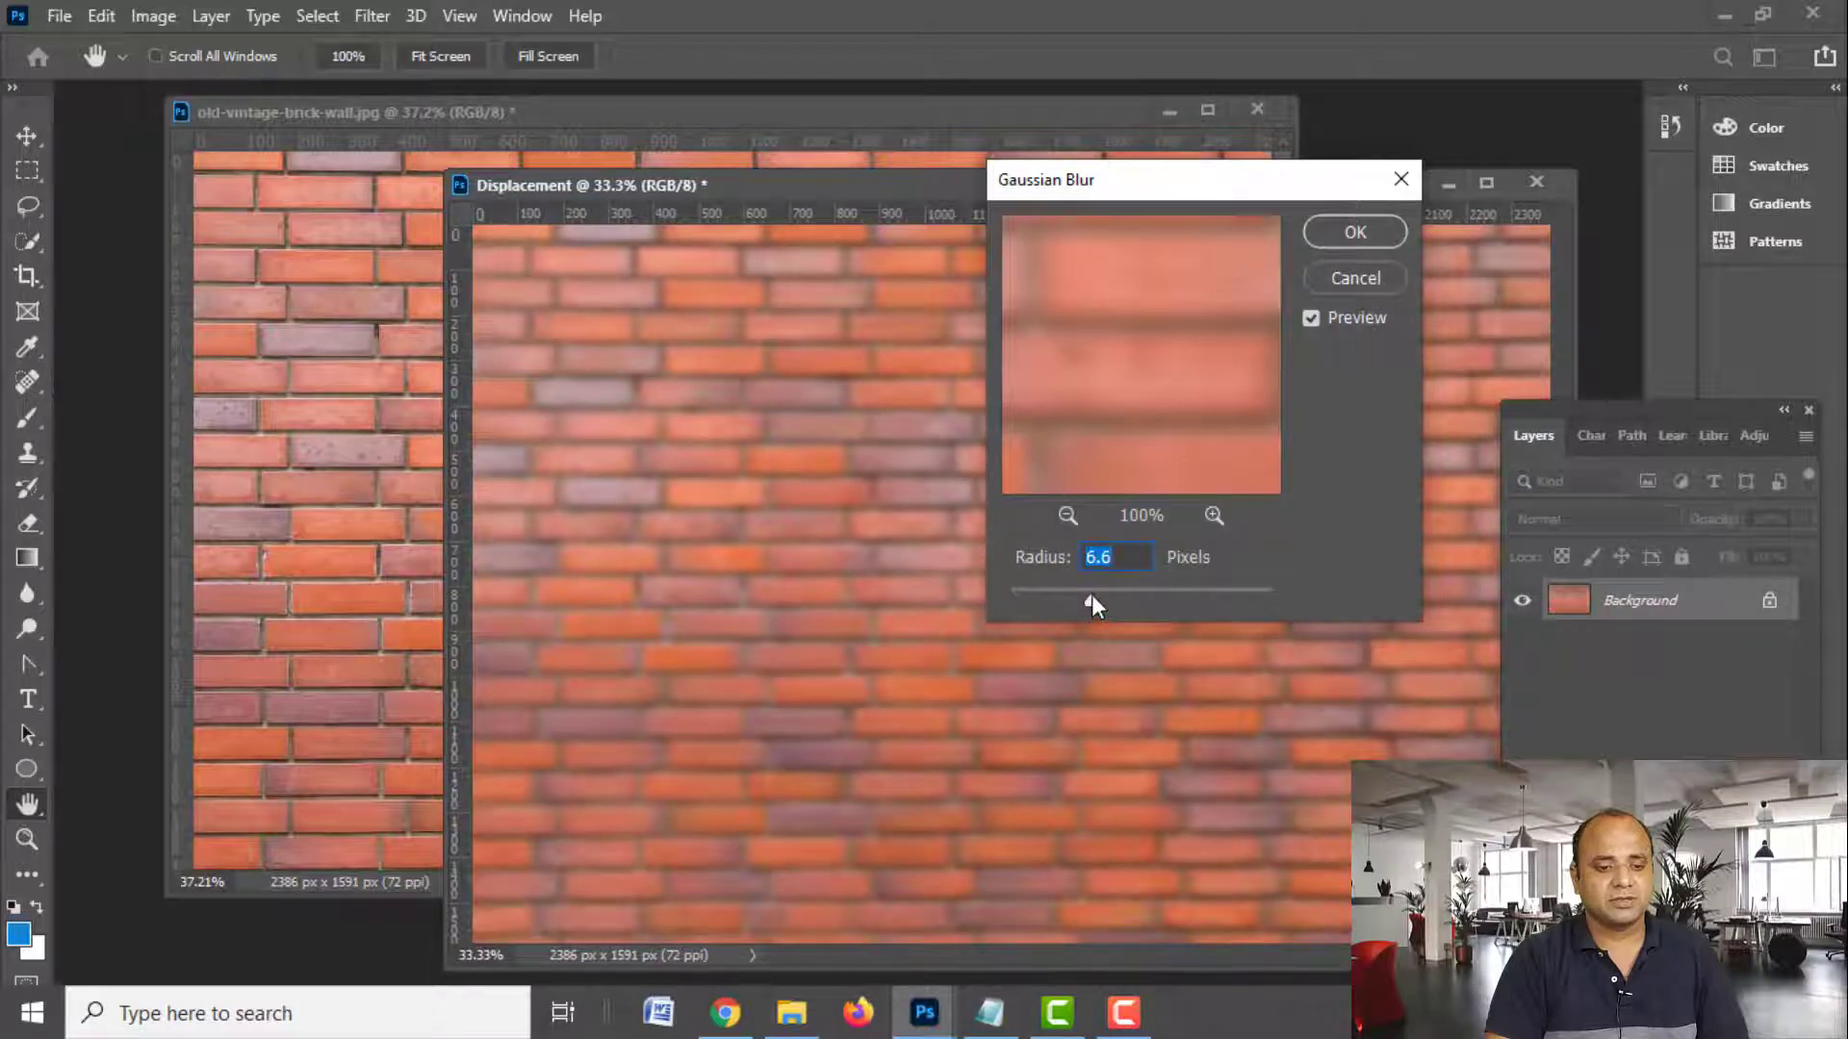
drag(1092, 595, 1079, 595)
click(1355, 232)
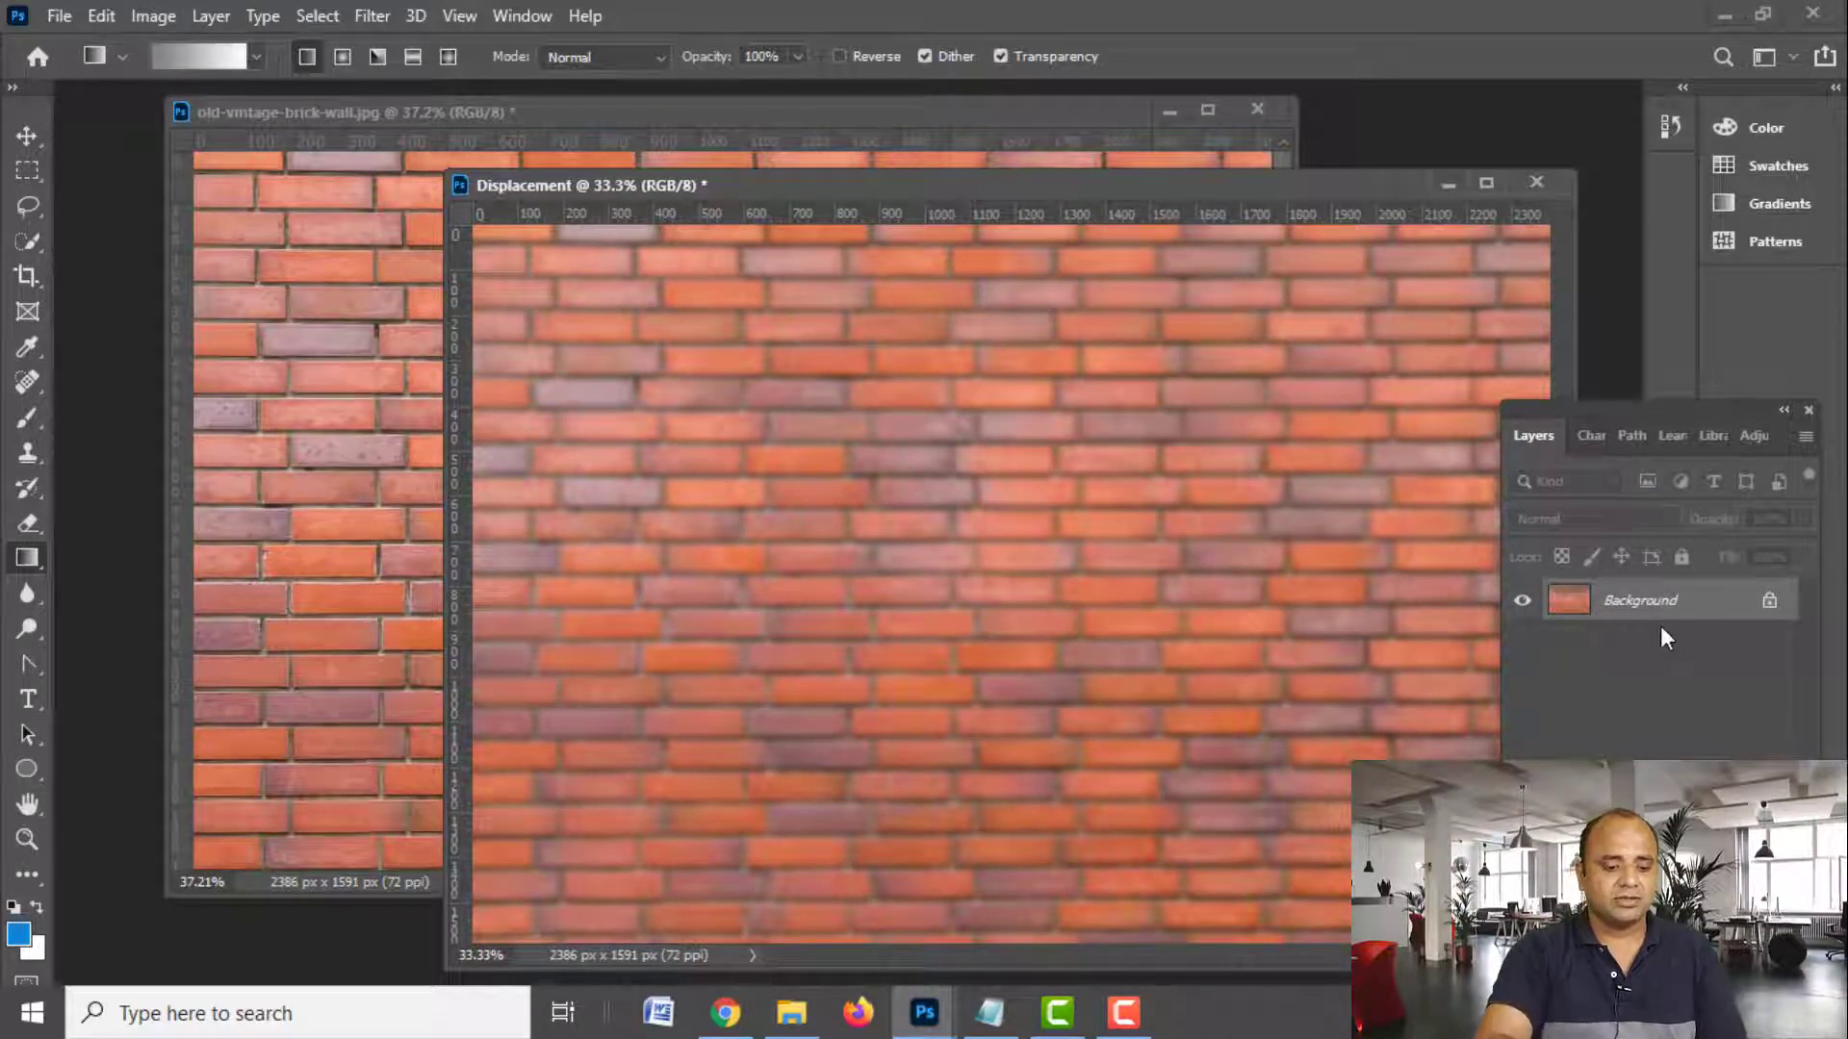
Desaturate the Displacement image and add a Levels adjustment with black point 37 and white point 220
key(ctrl+shift+u)
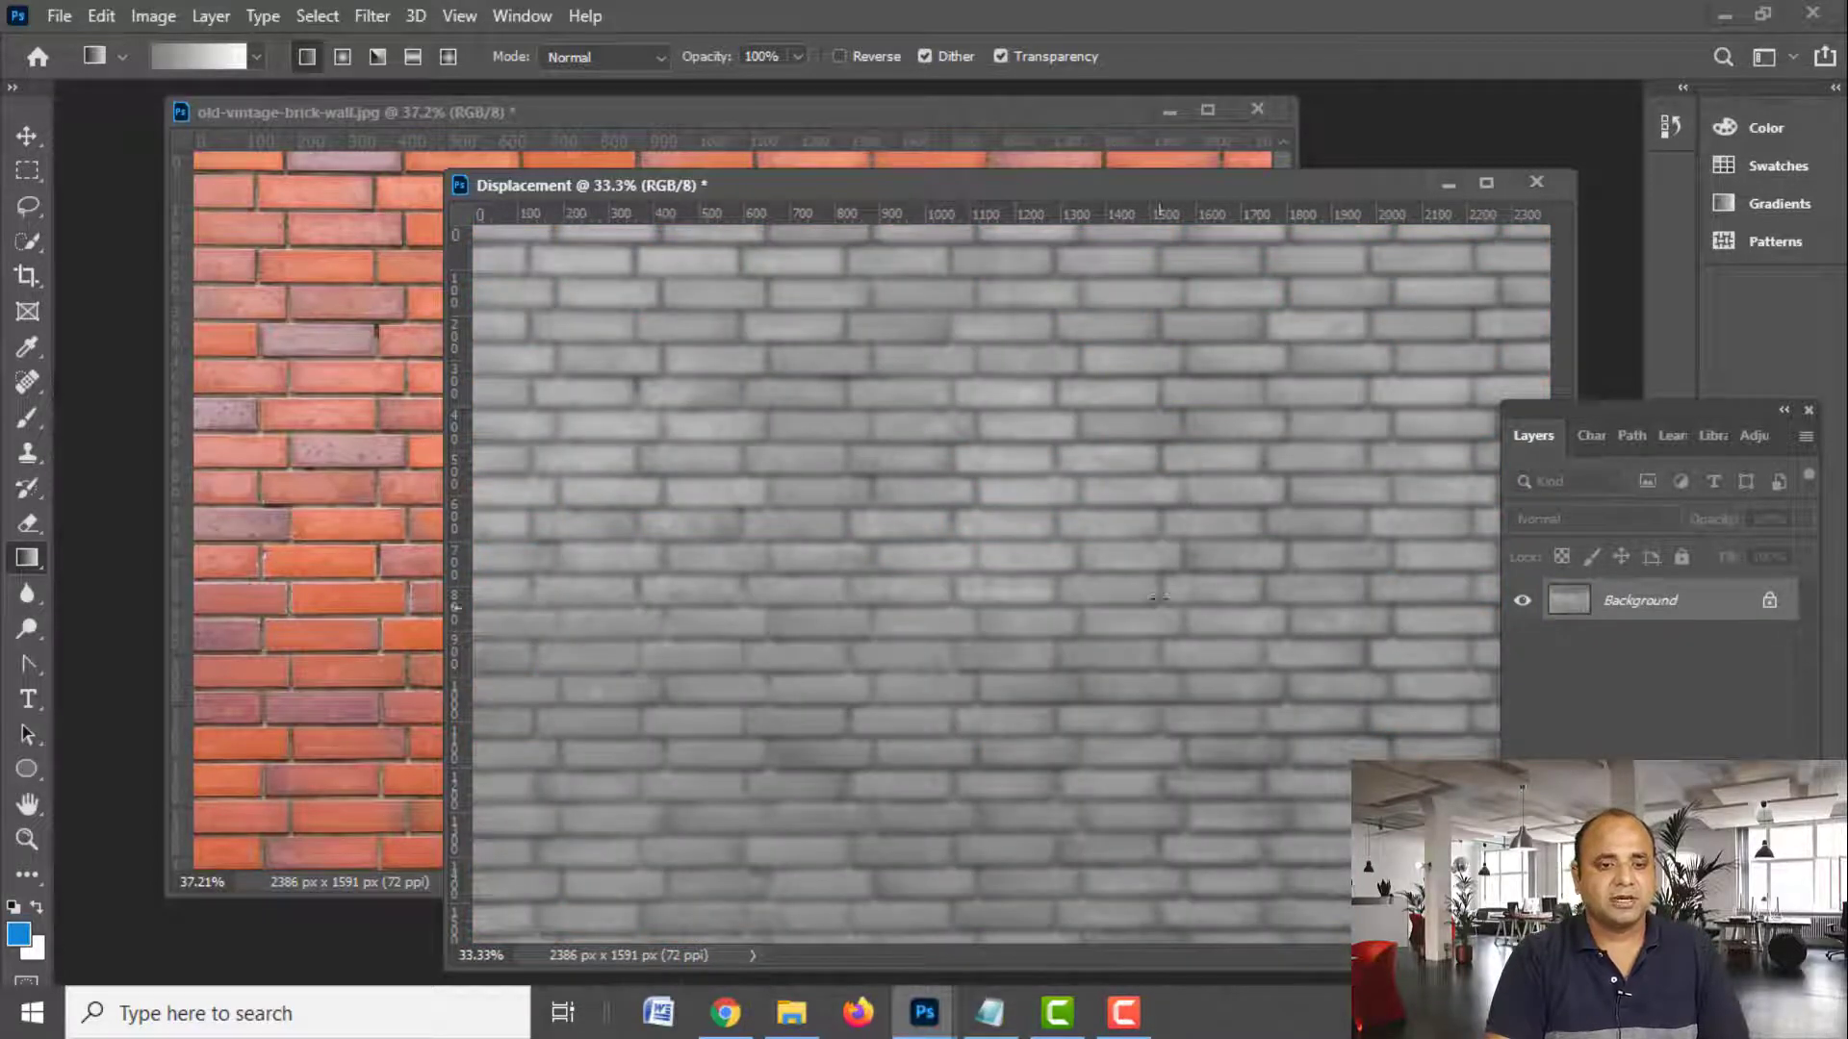
drag(1142, 190, 1071, 187)
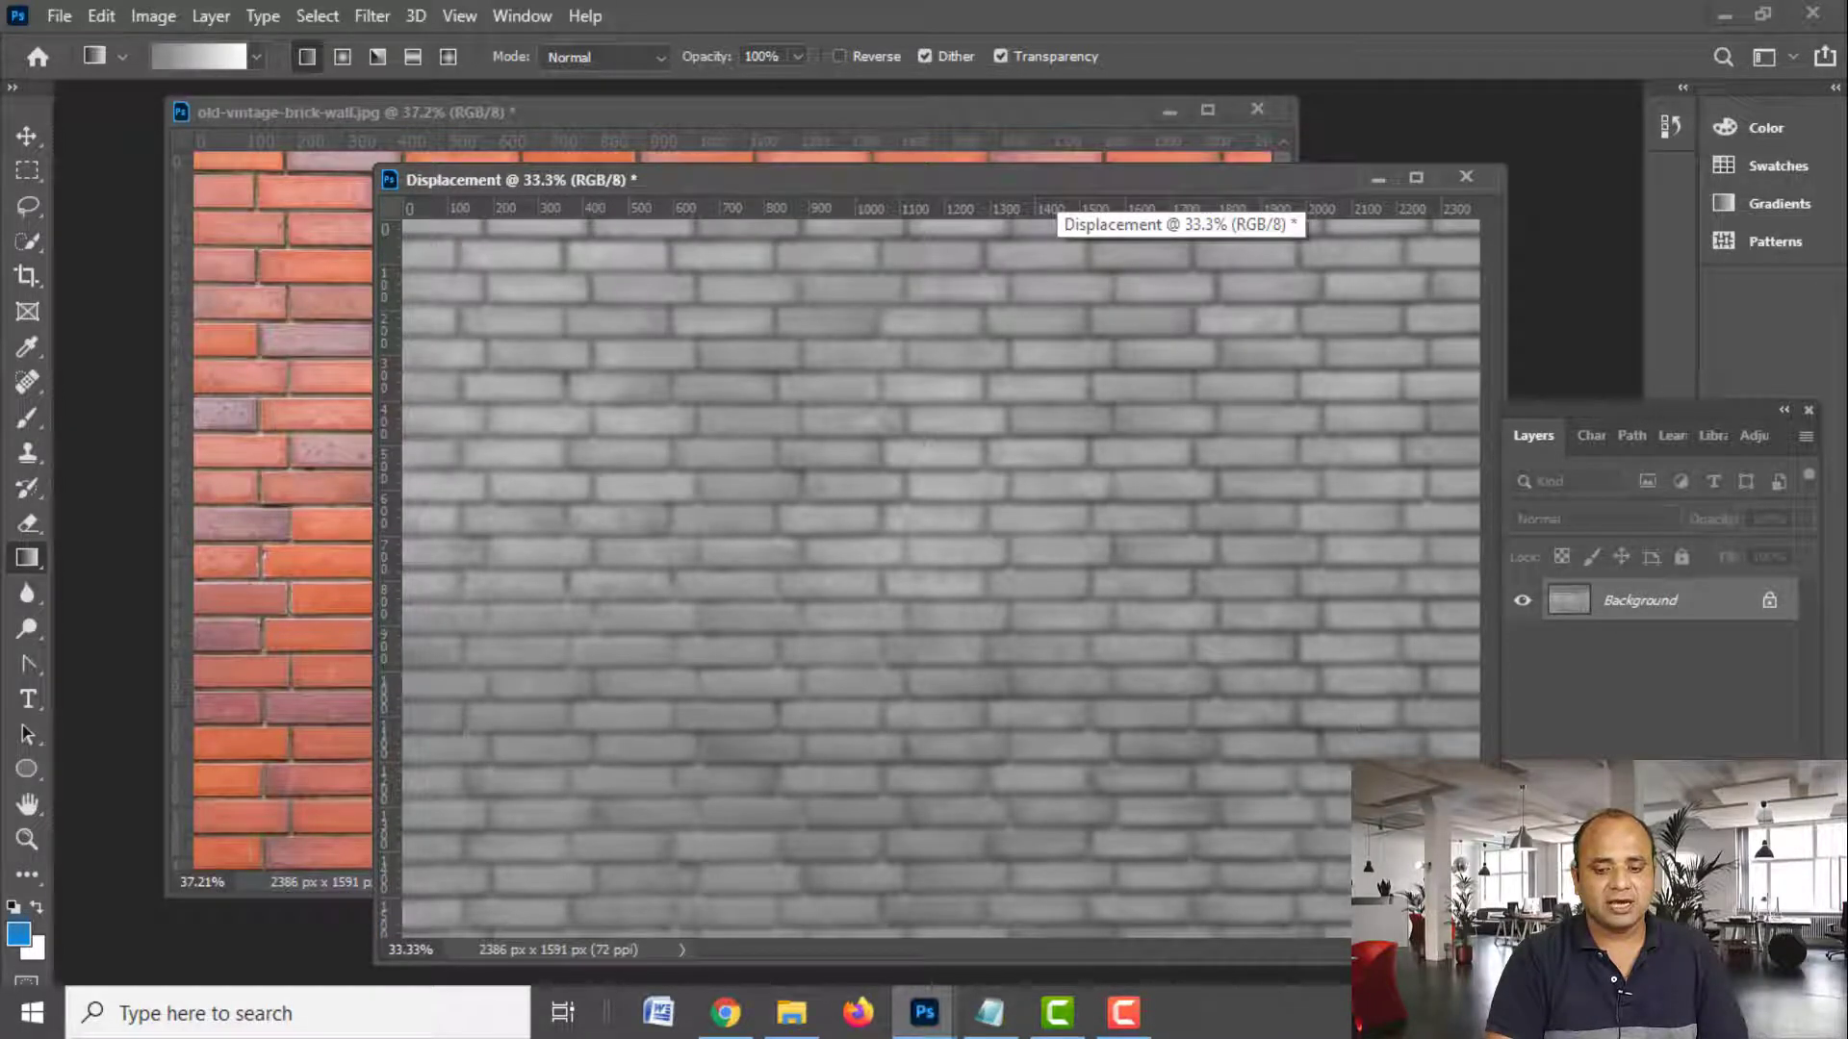
click(1665, 962)
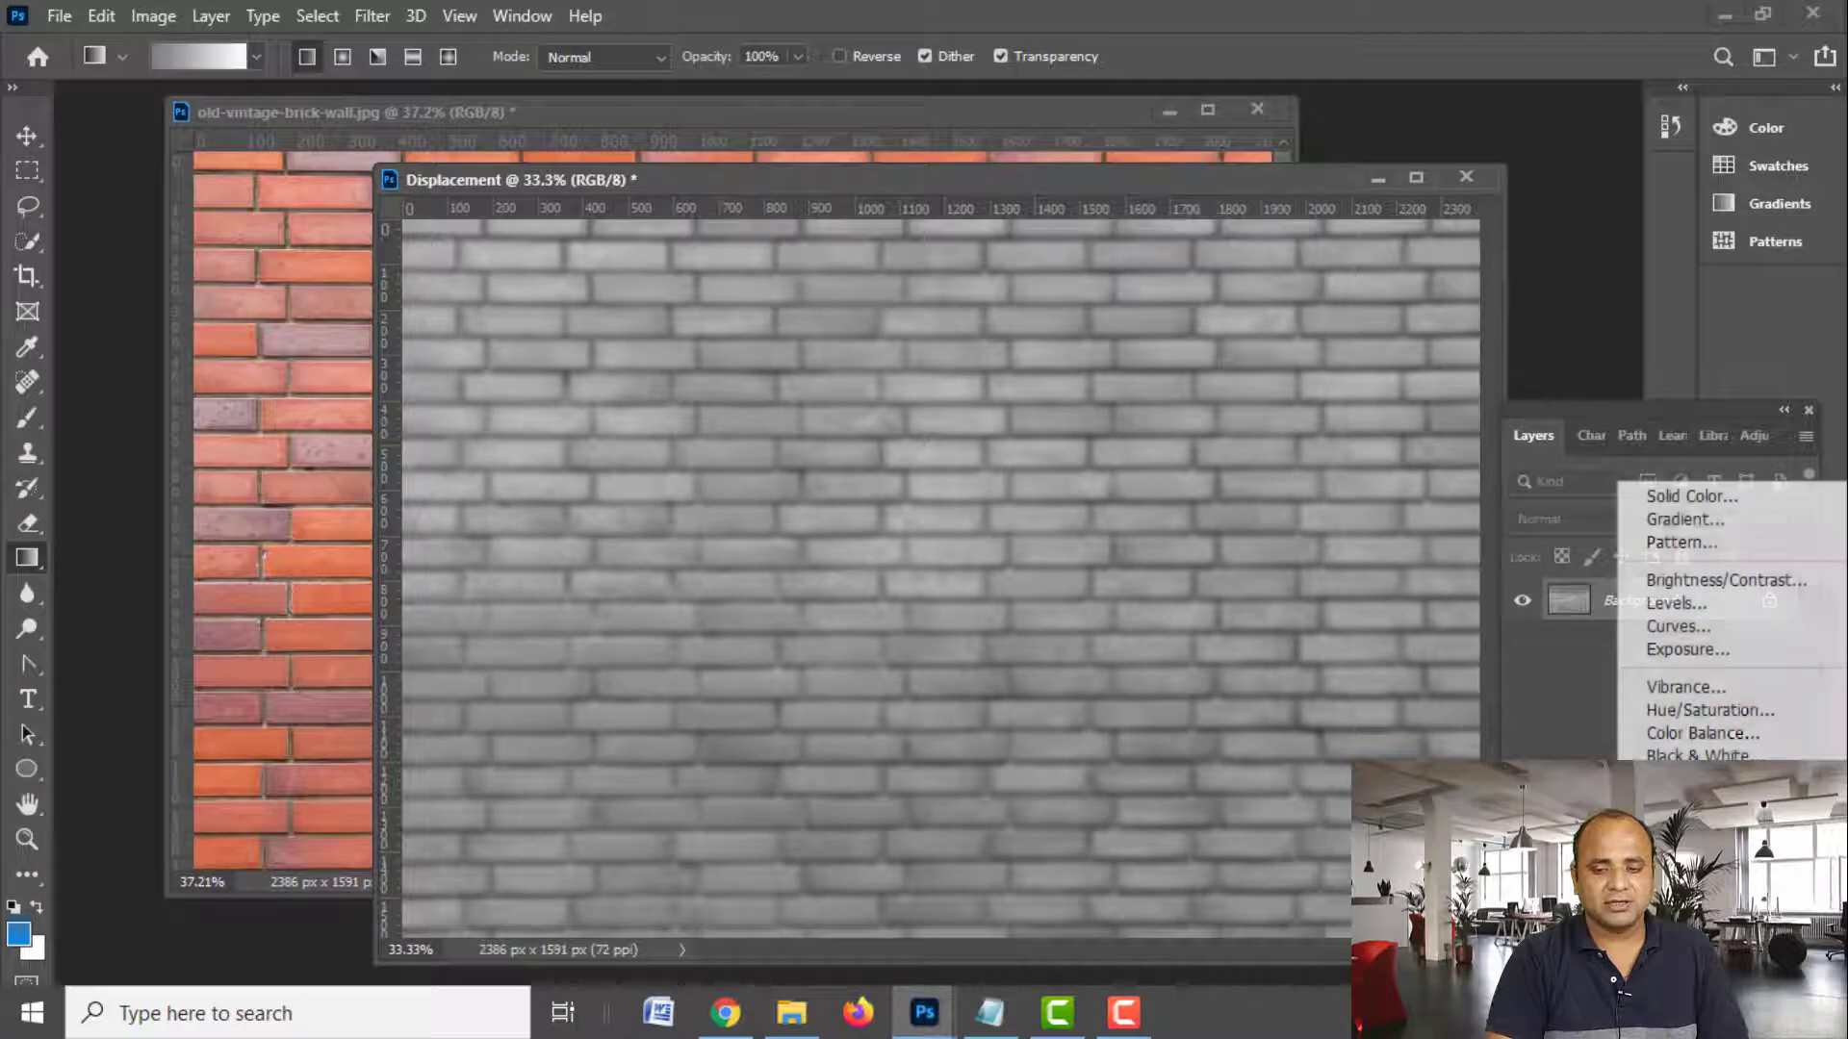
click(1699, 614)
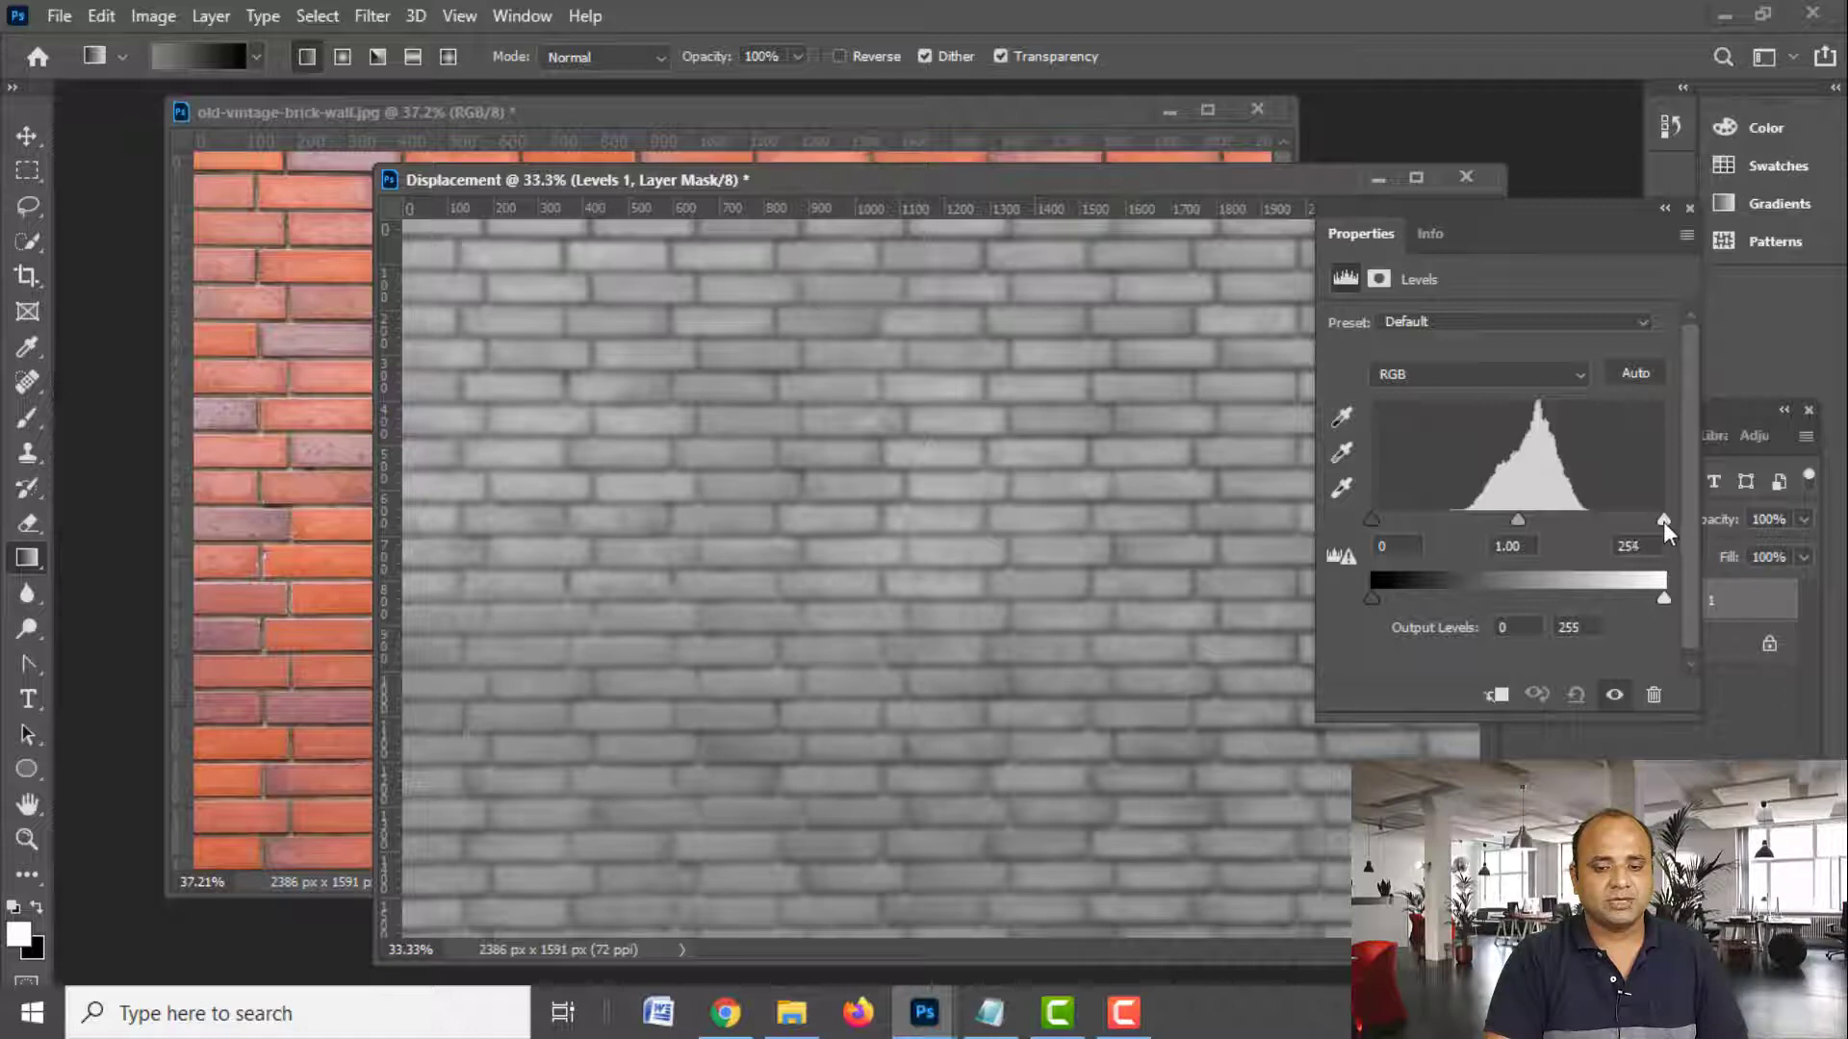
drag(1663, 522, 1625, 524)
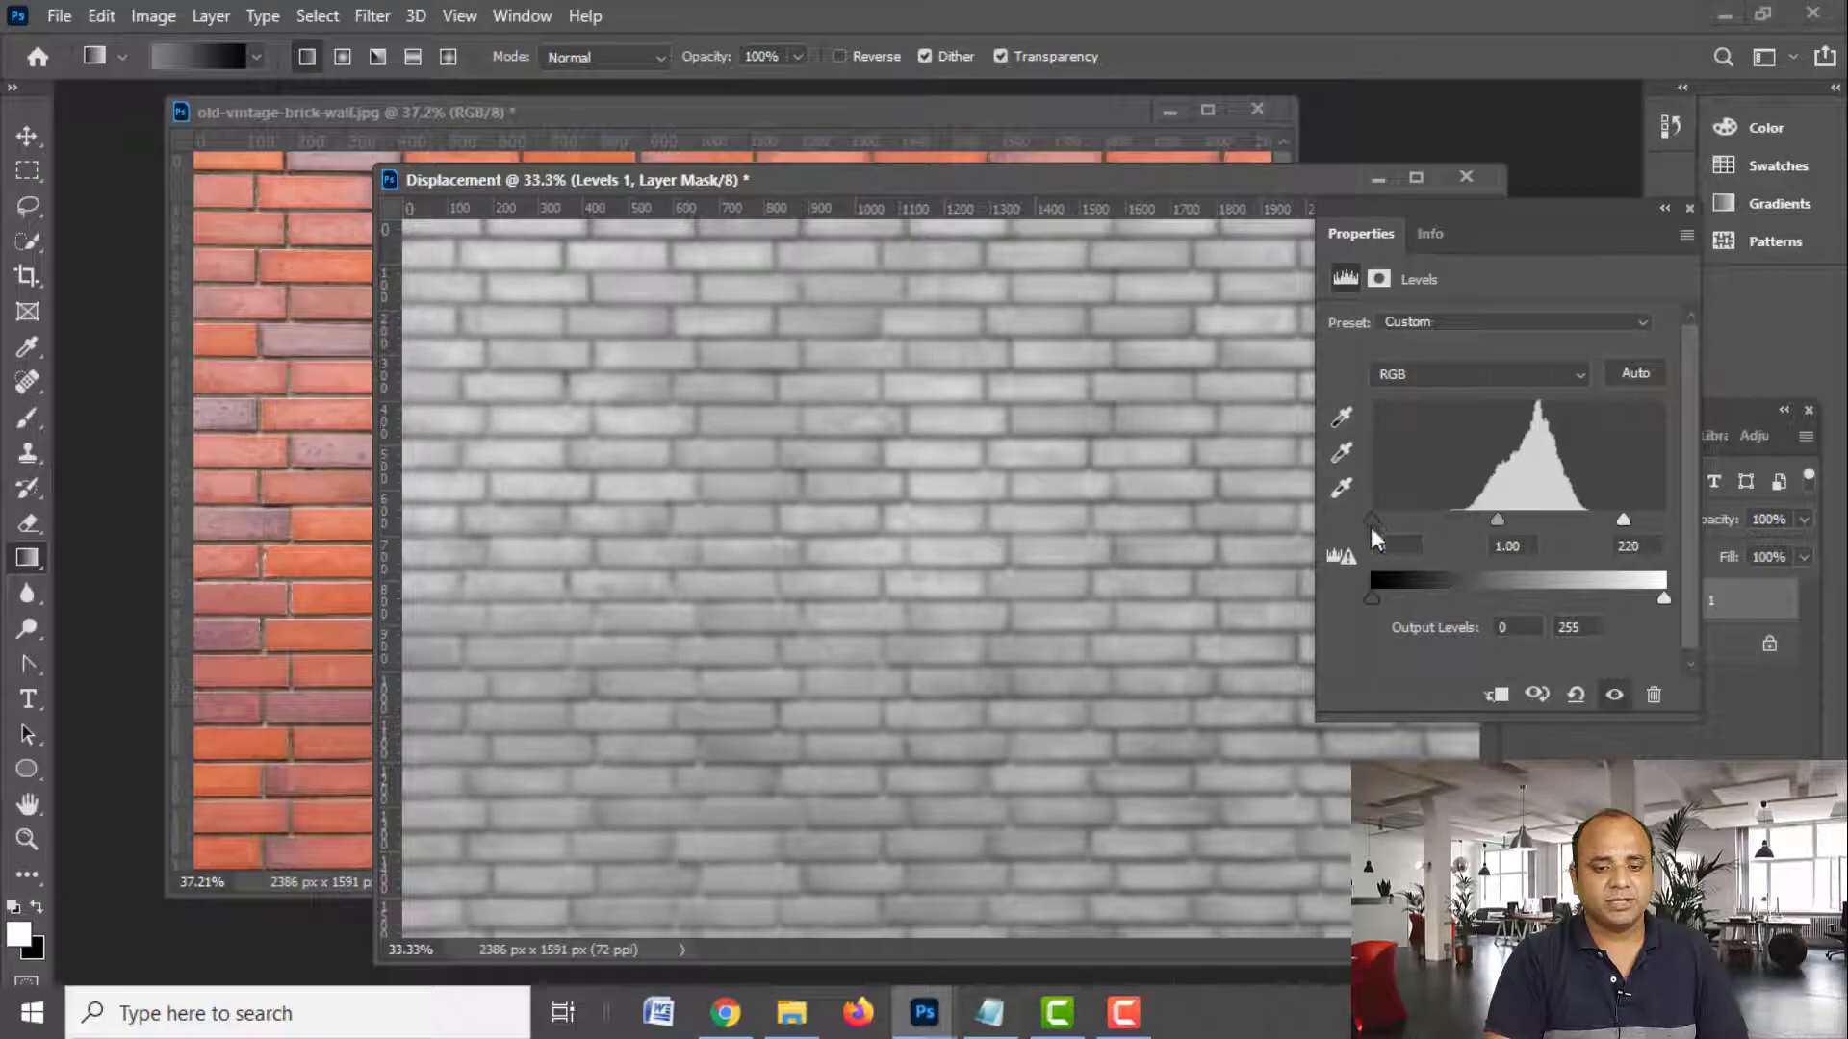
drag(1371, 523, 1413, 526)
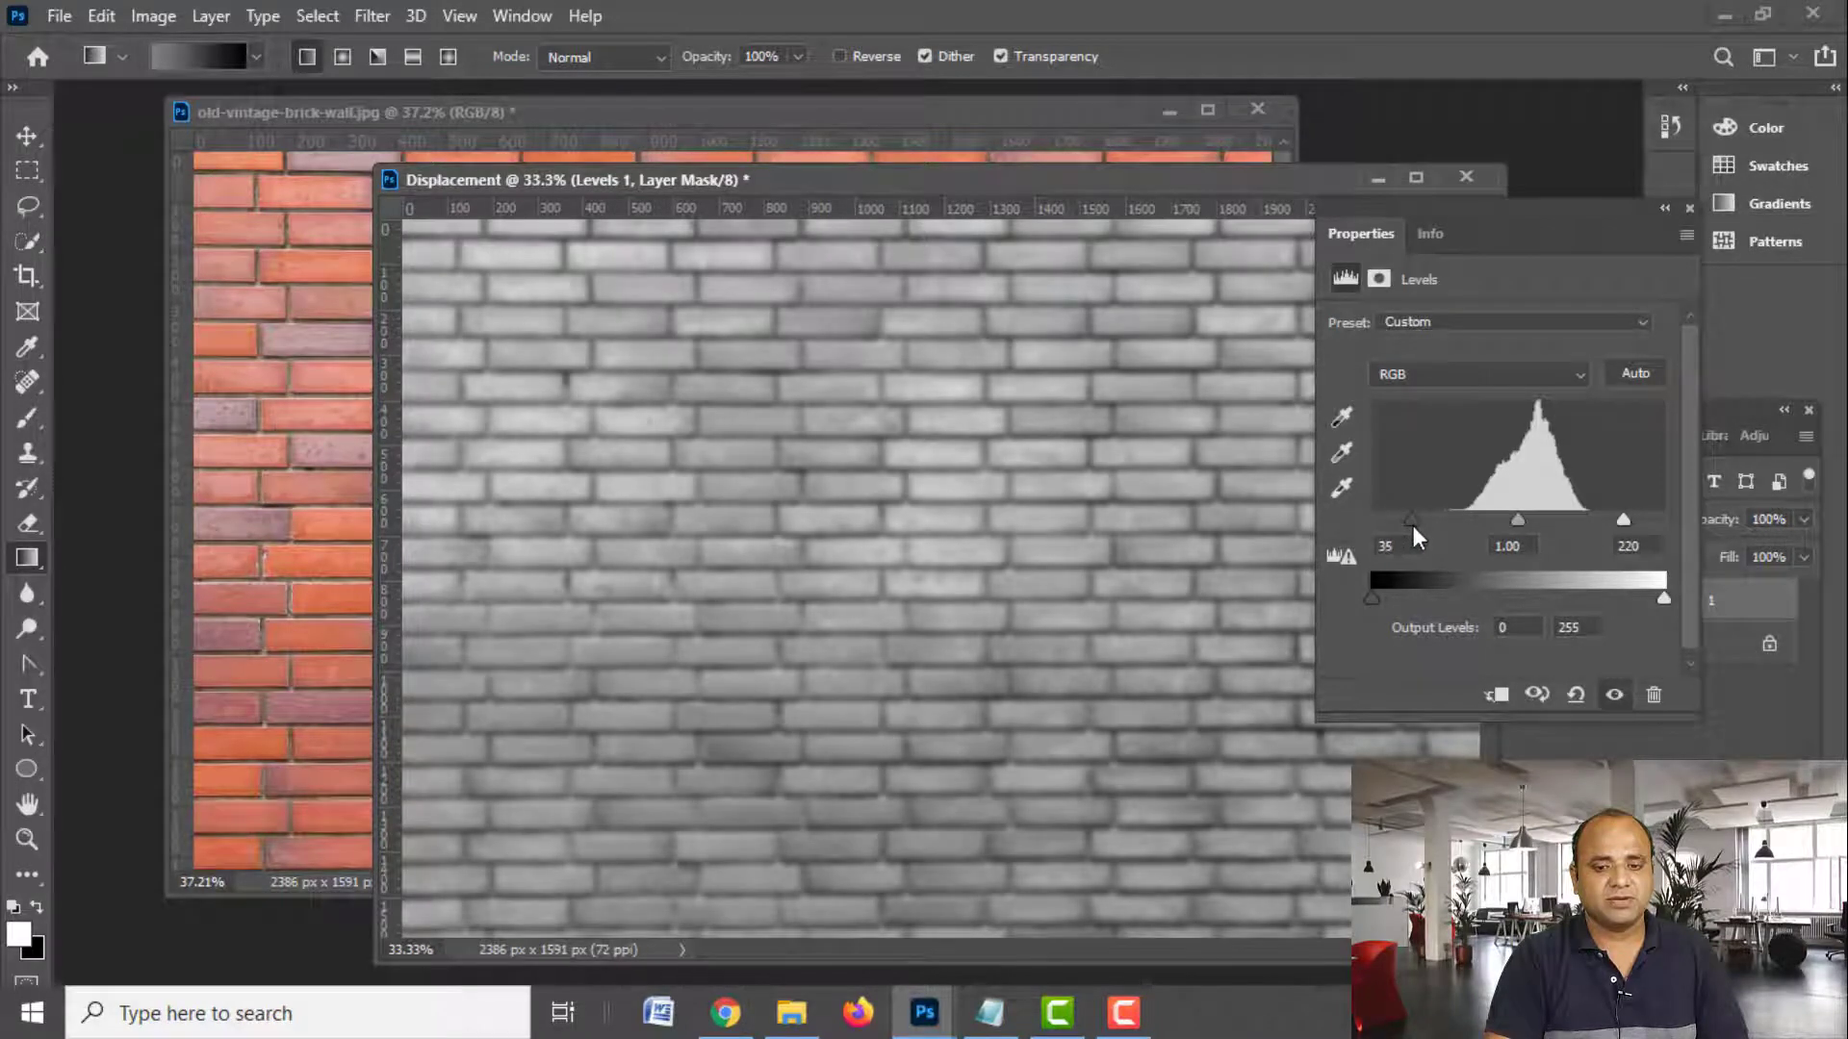
click(1688, 209)
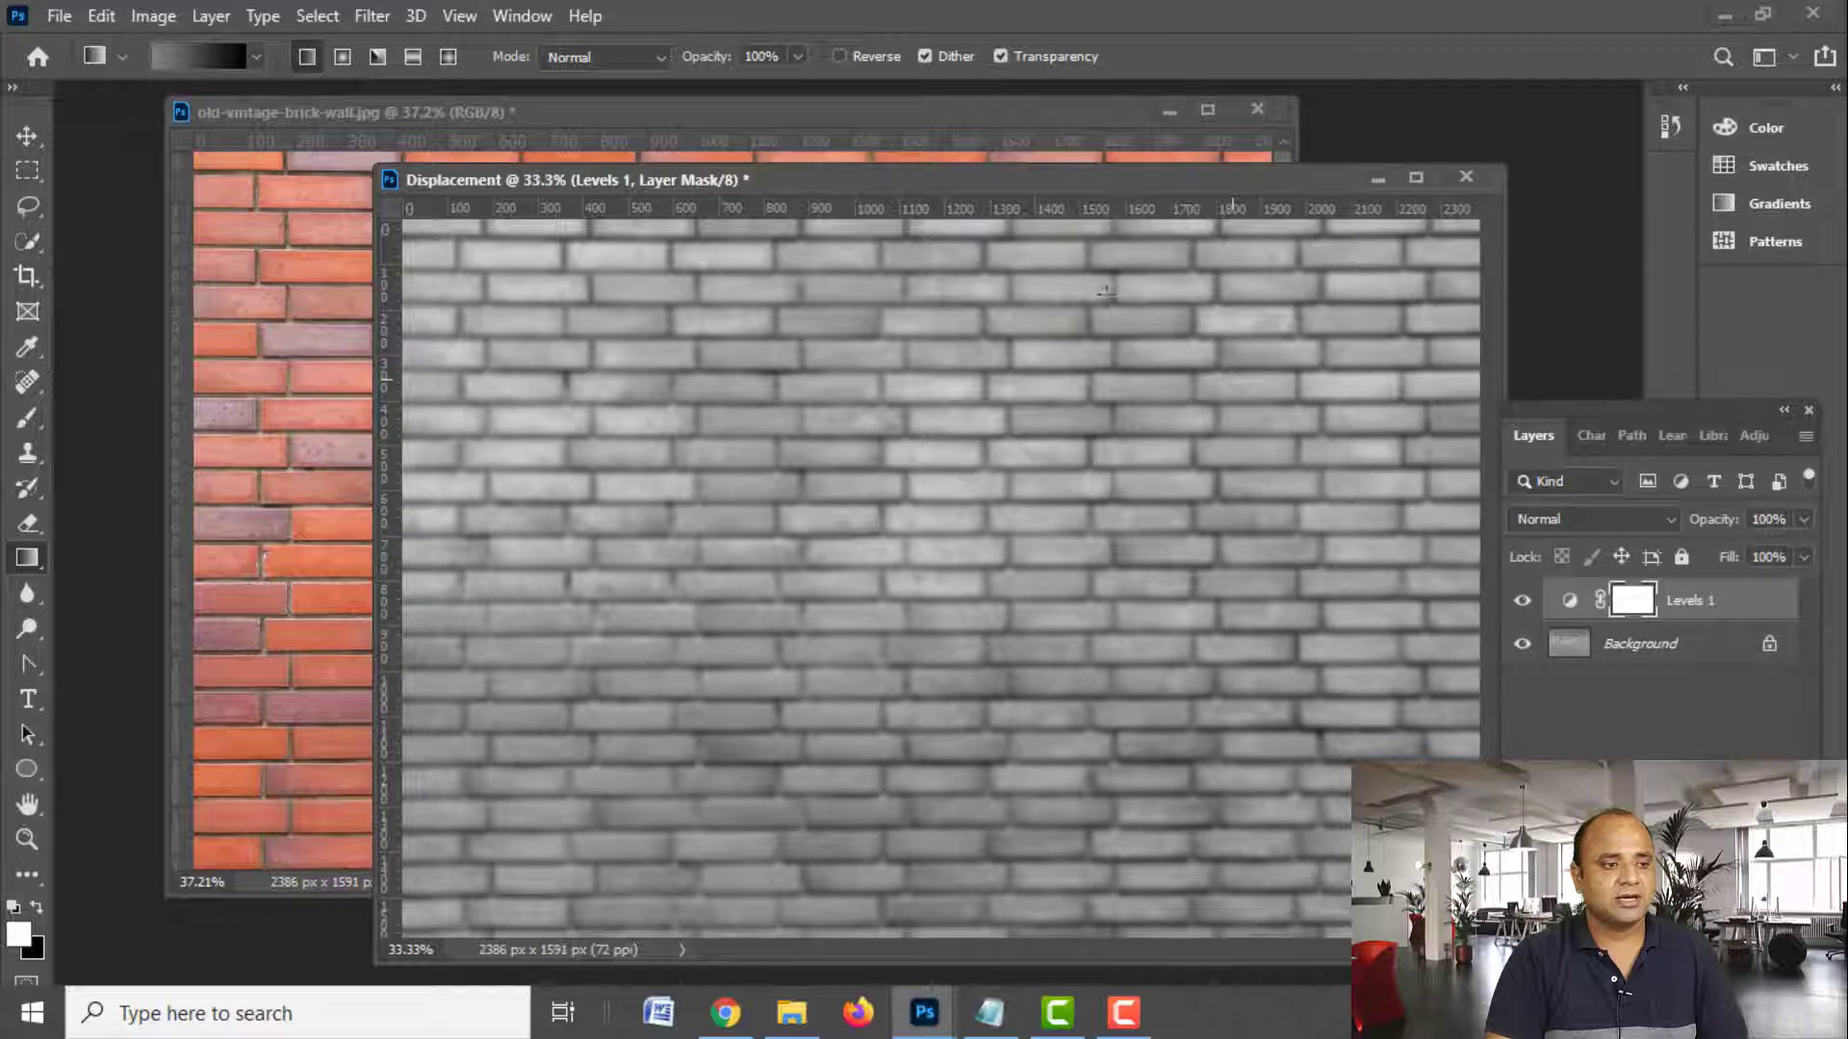
Save the image as Displacement03.psd and close it, leaving the brick wall document open
click(59, 16)
click(115, 343)
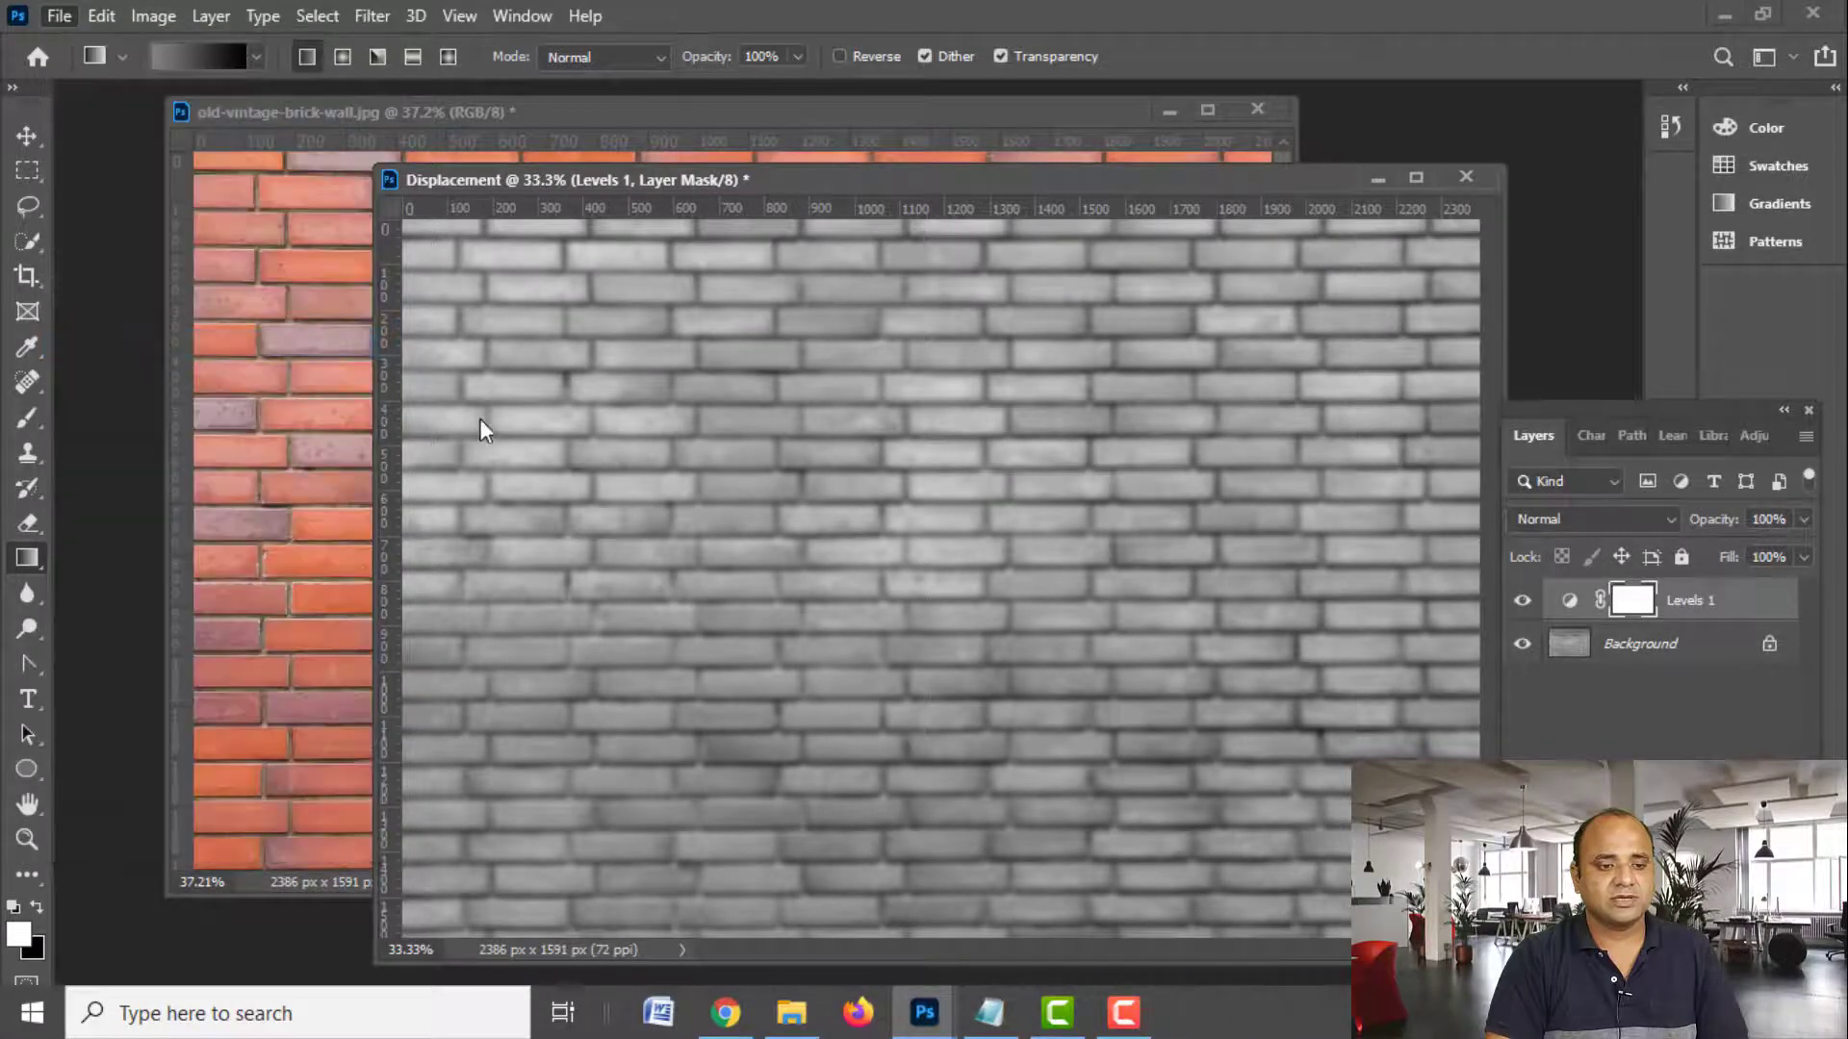
key(Return)
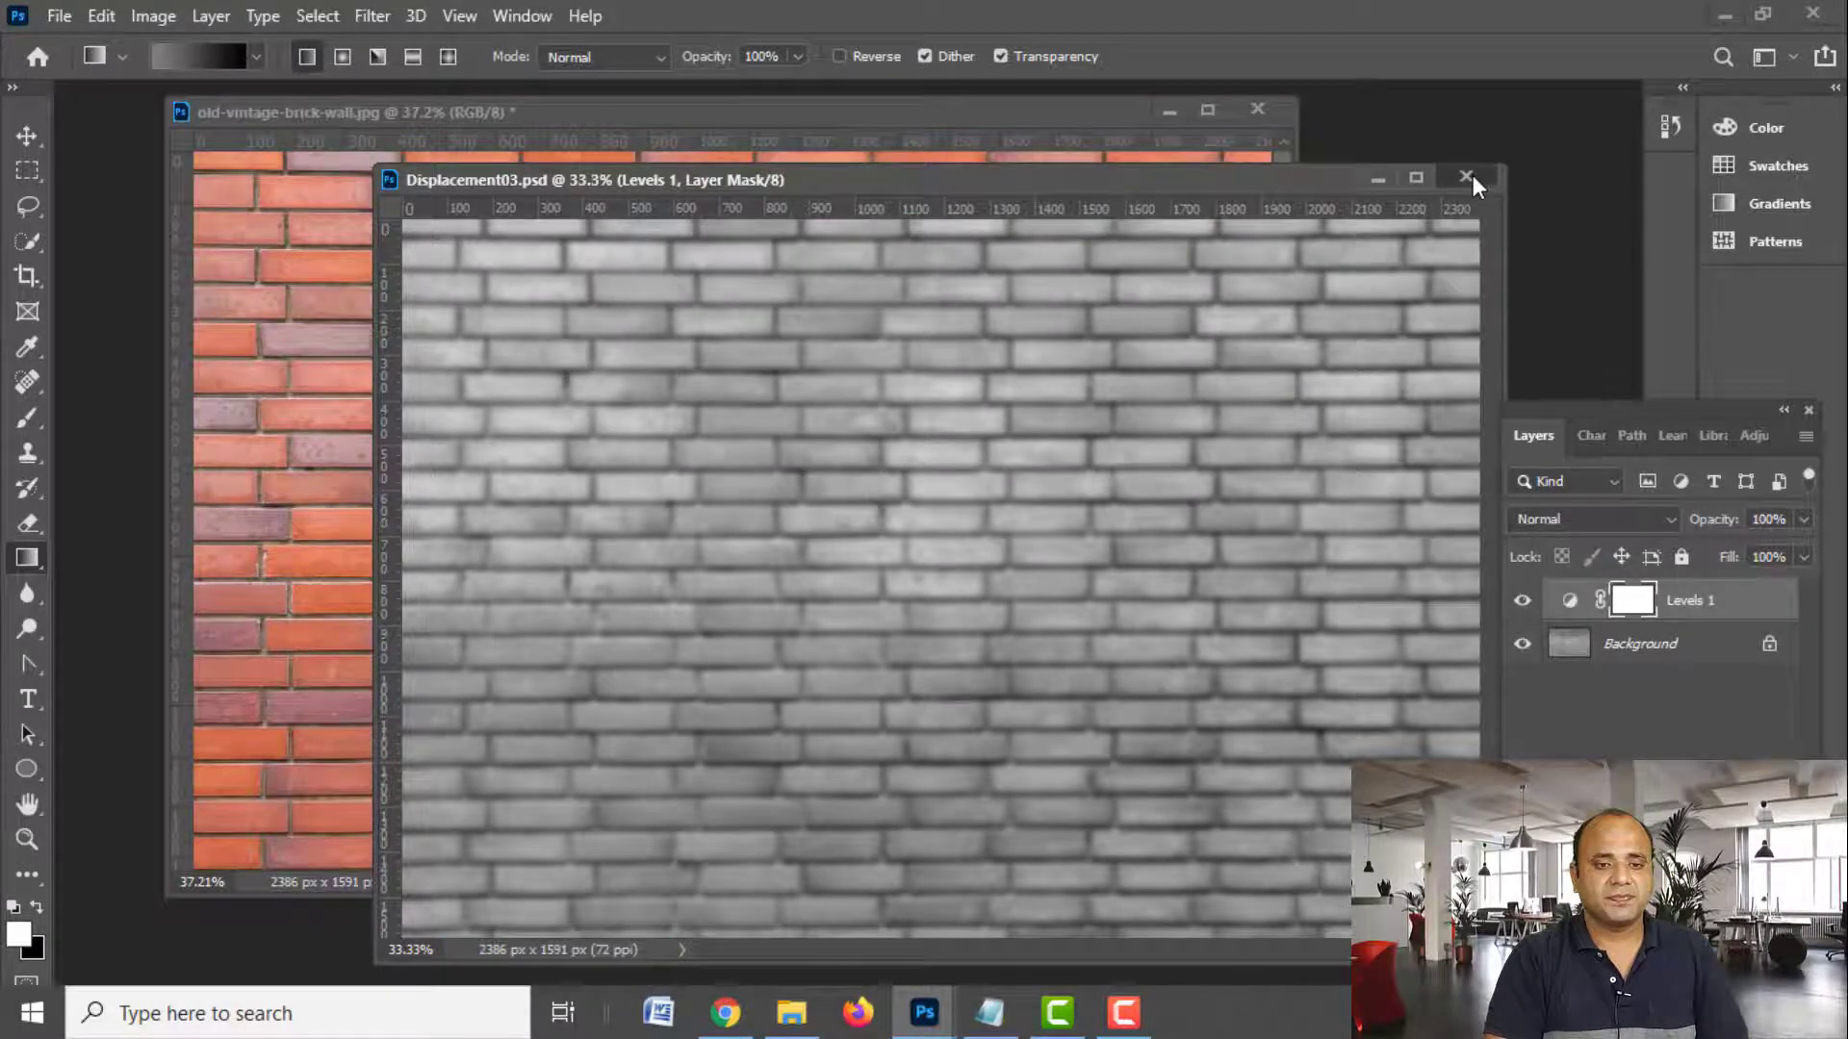
click(1466, 177)
drag(910, 114, 1107, 213)
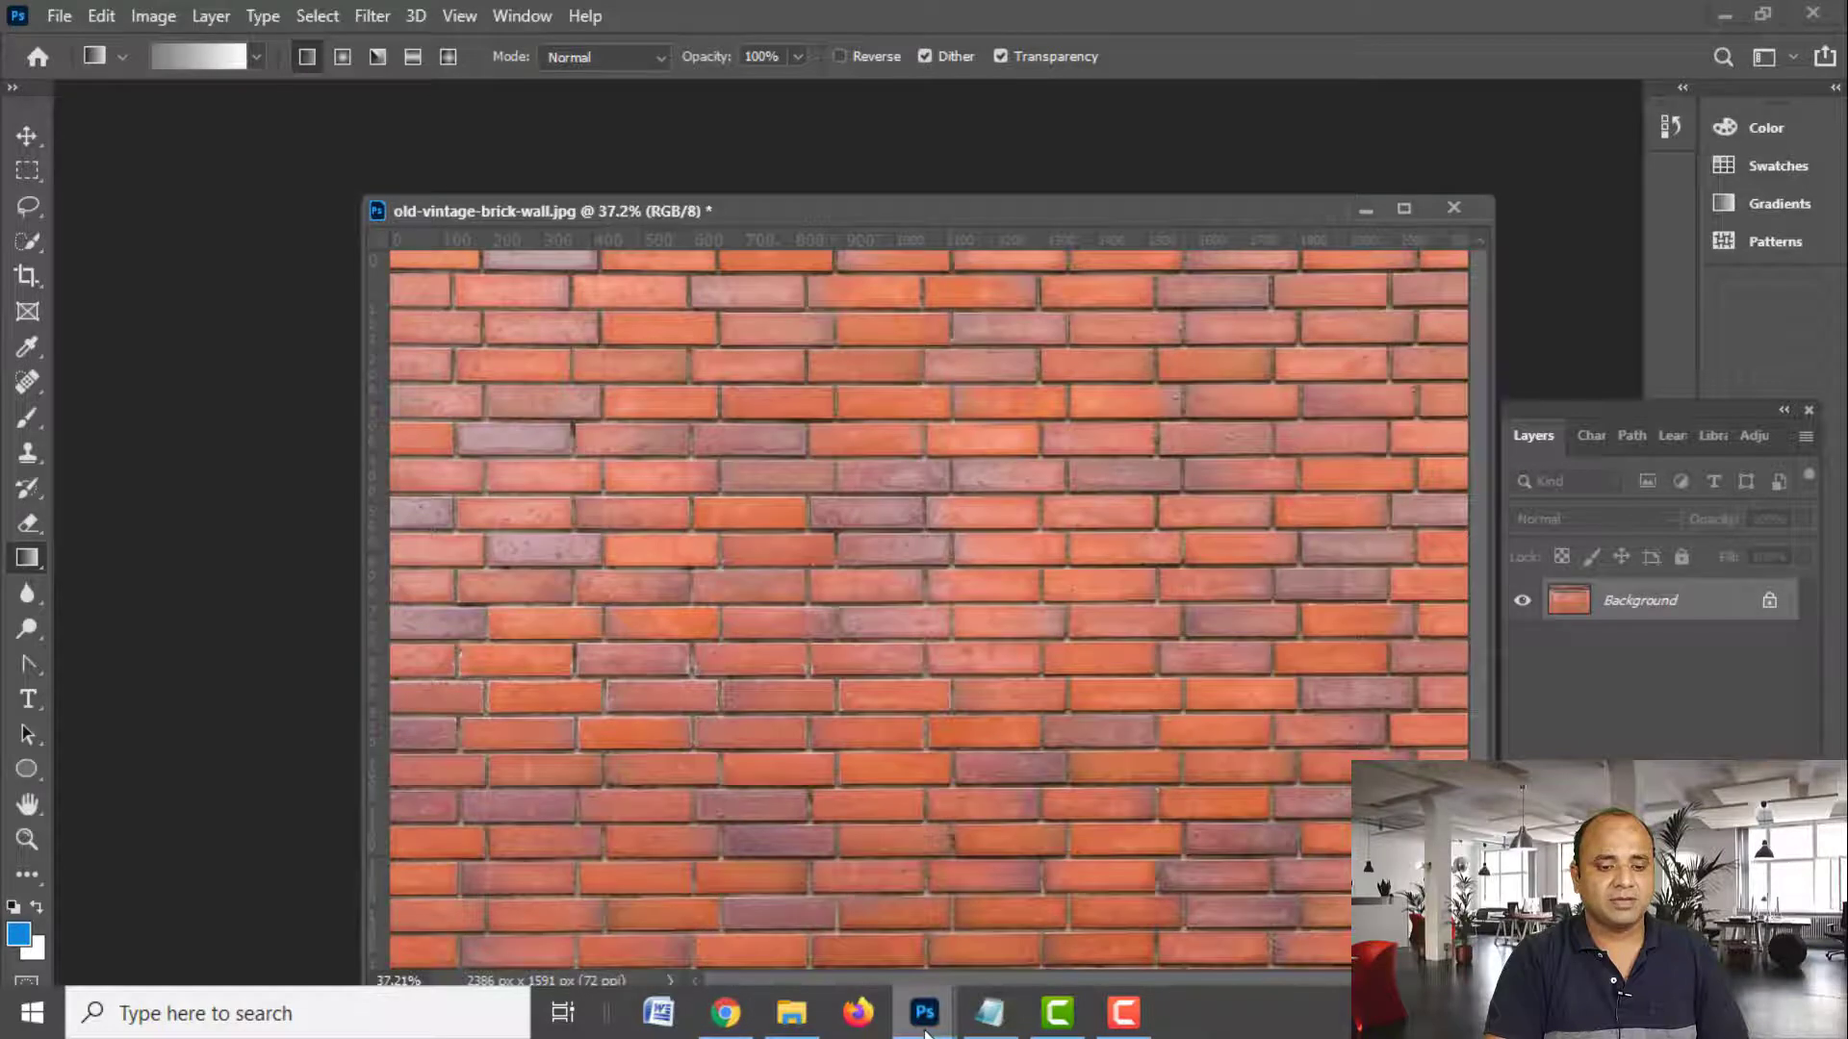
Extend the portrait's Quick Selection over the lips, neck, jaw, lower hair and jacket
click(1160, 928)
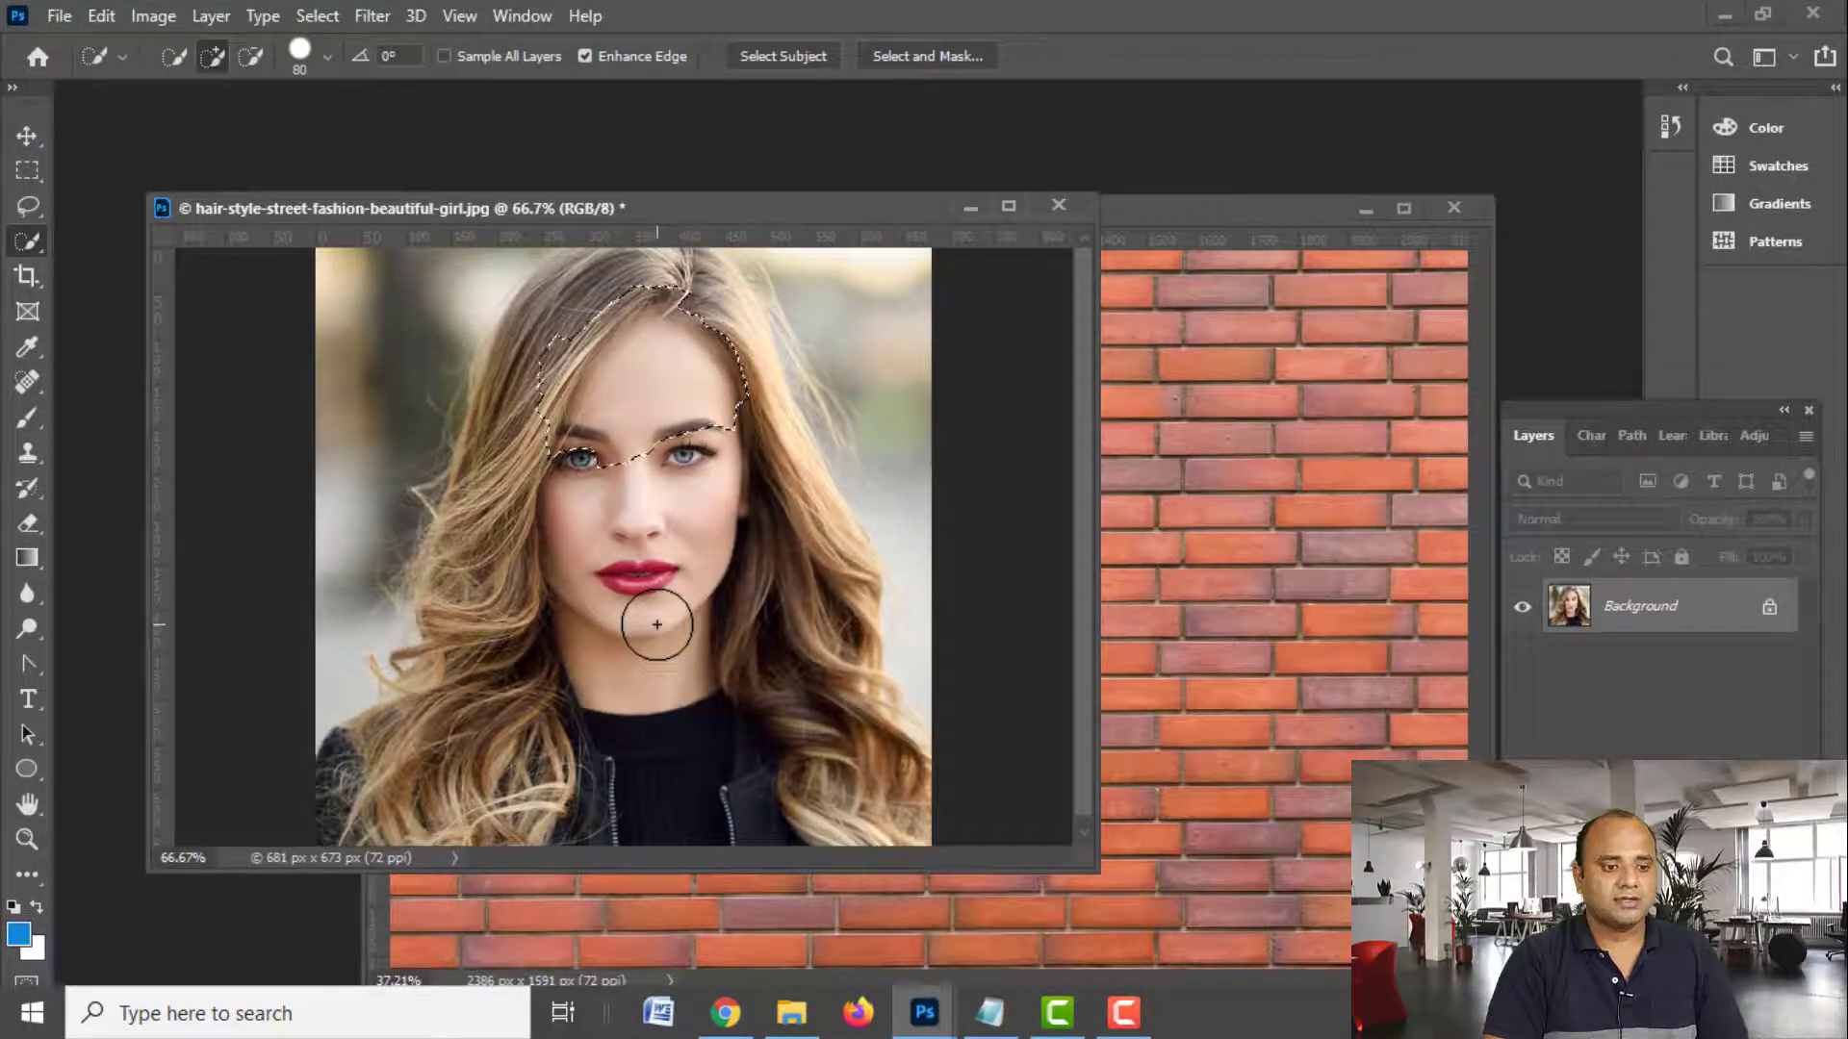
click(635, 518)
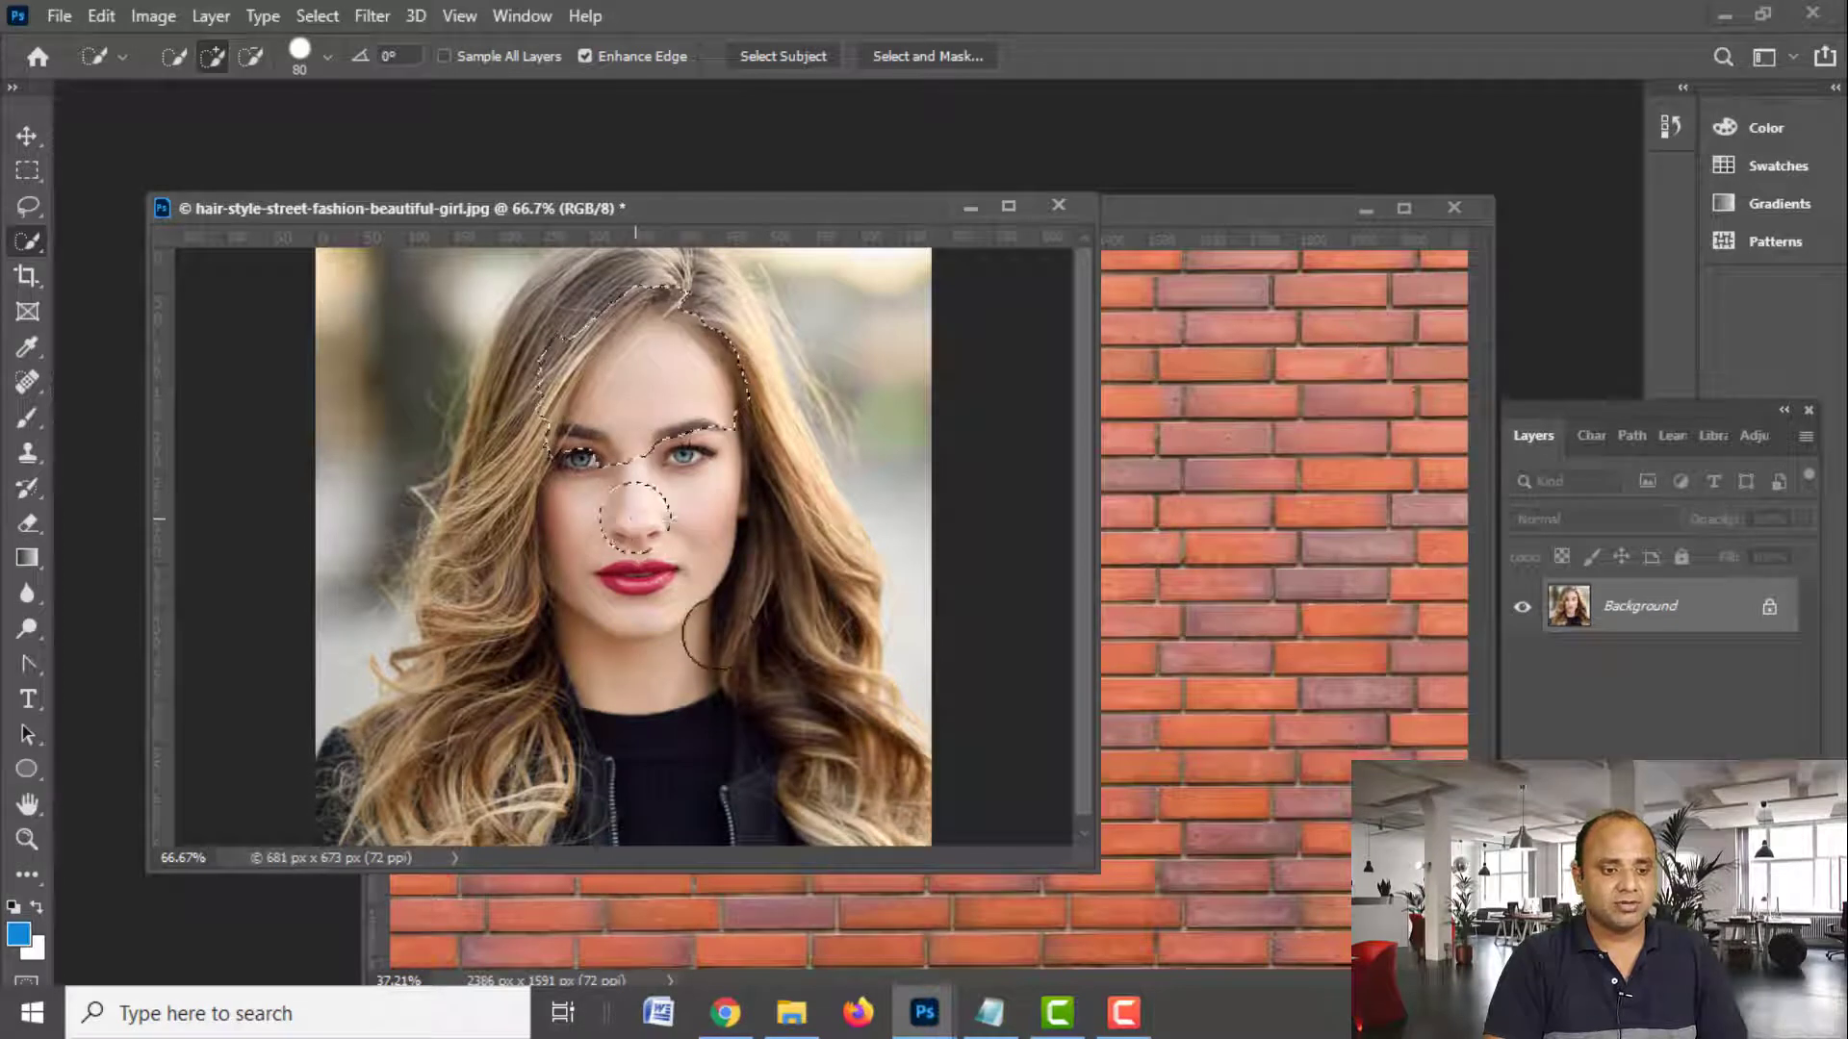
drag(713, 723, 685, 789)
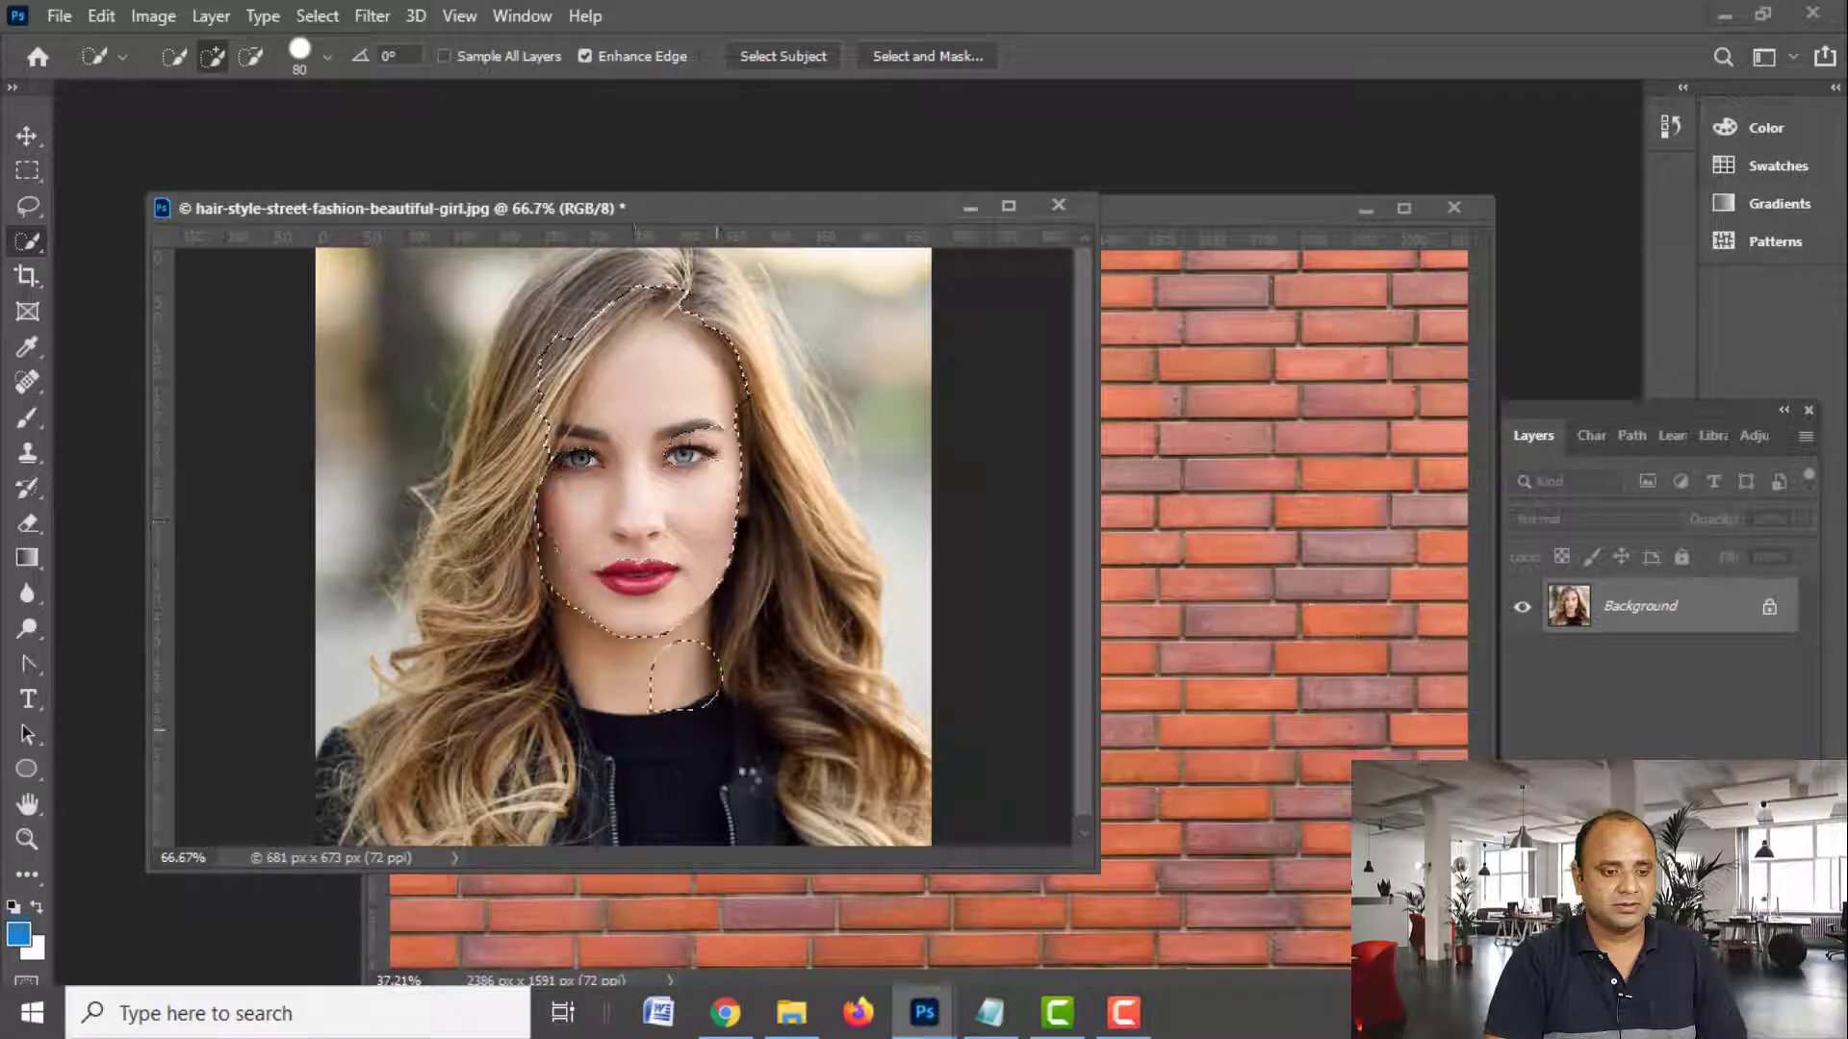
click(549, 774)
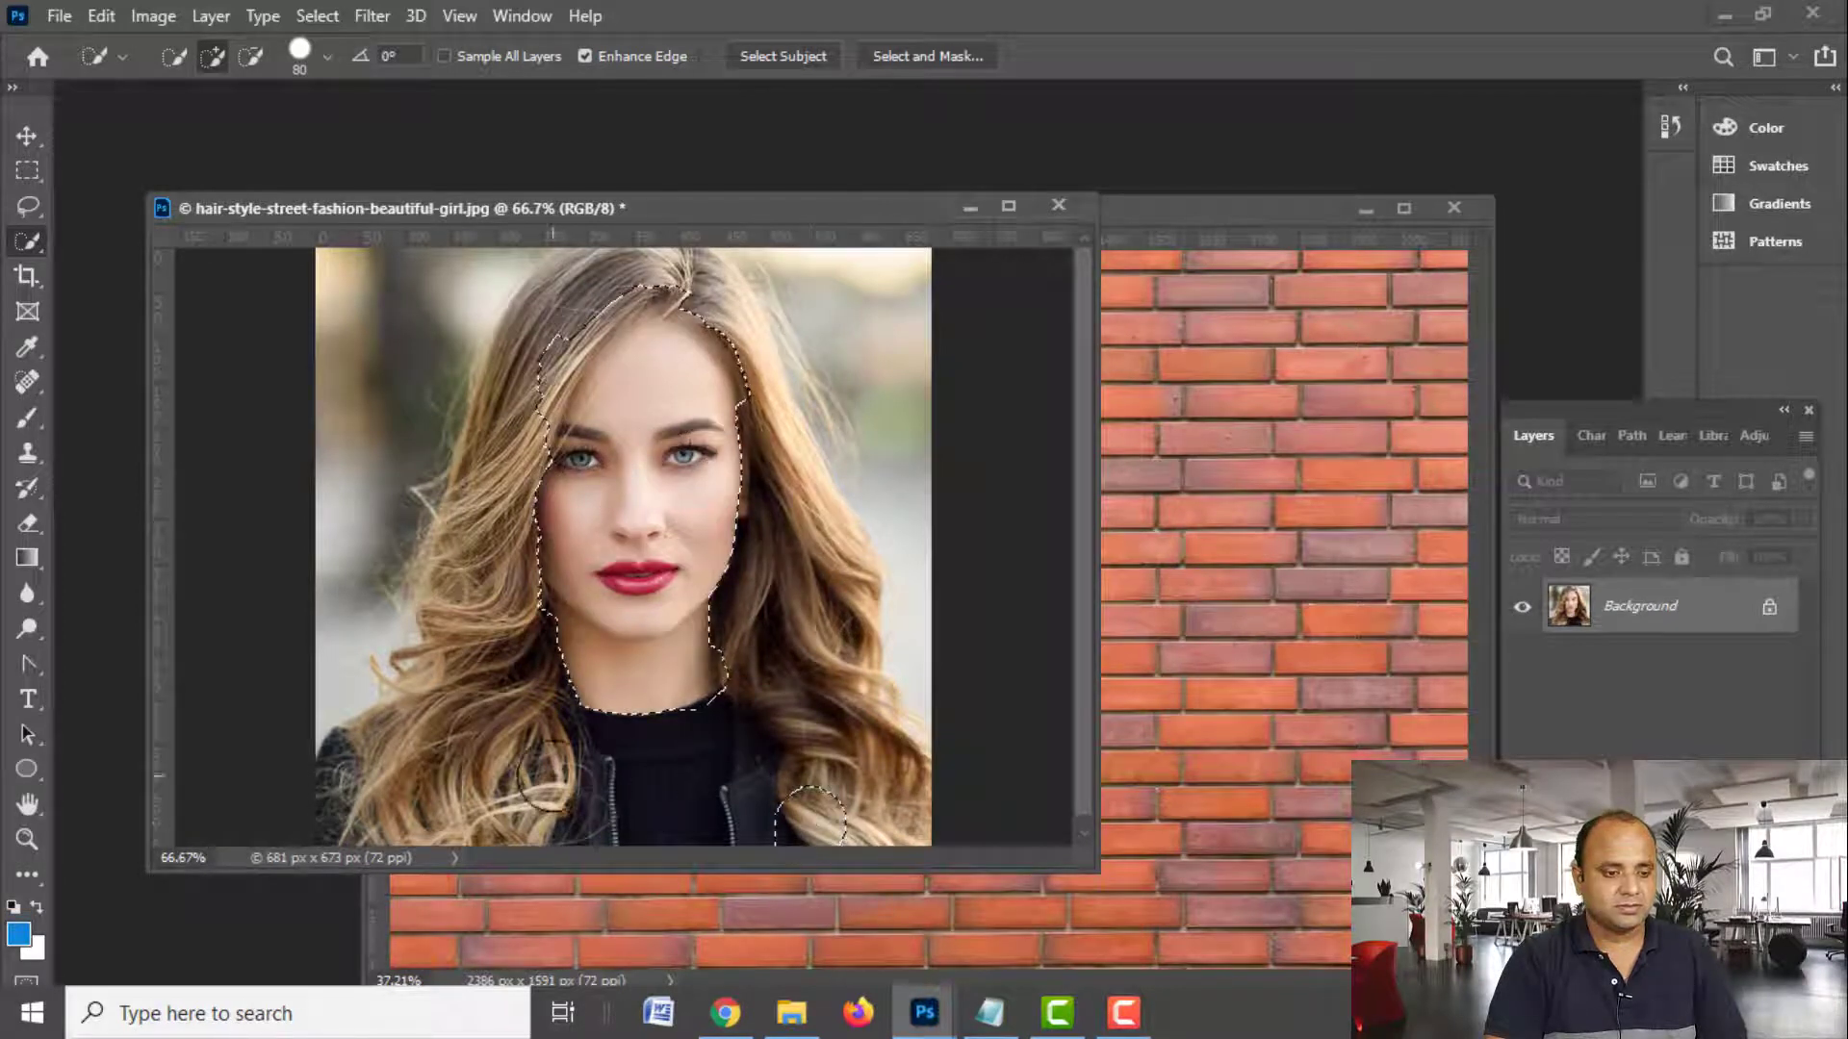
drag(549, 775, 482, 780)
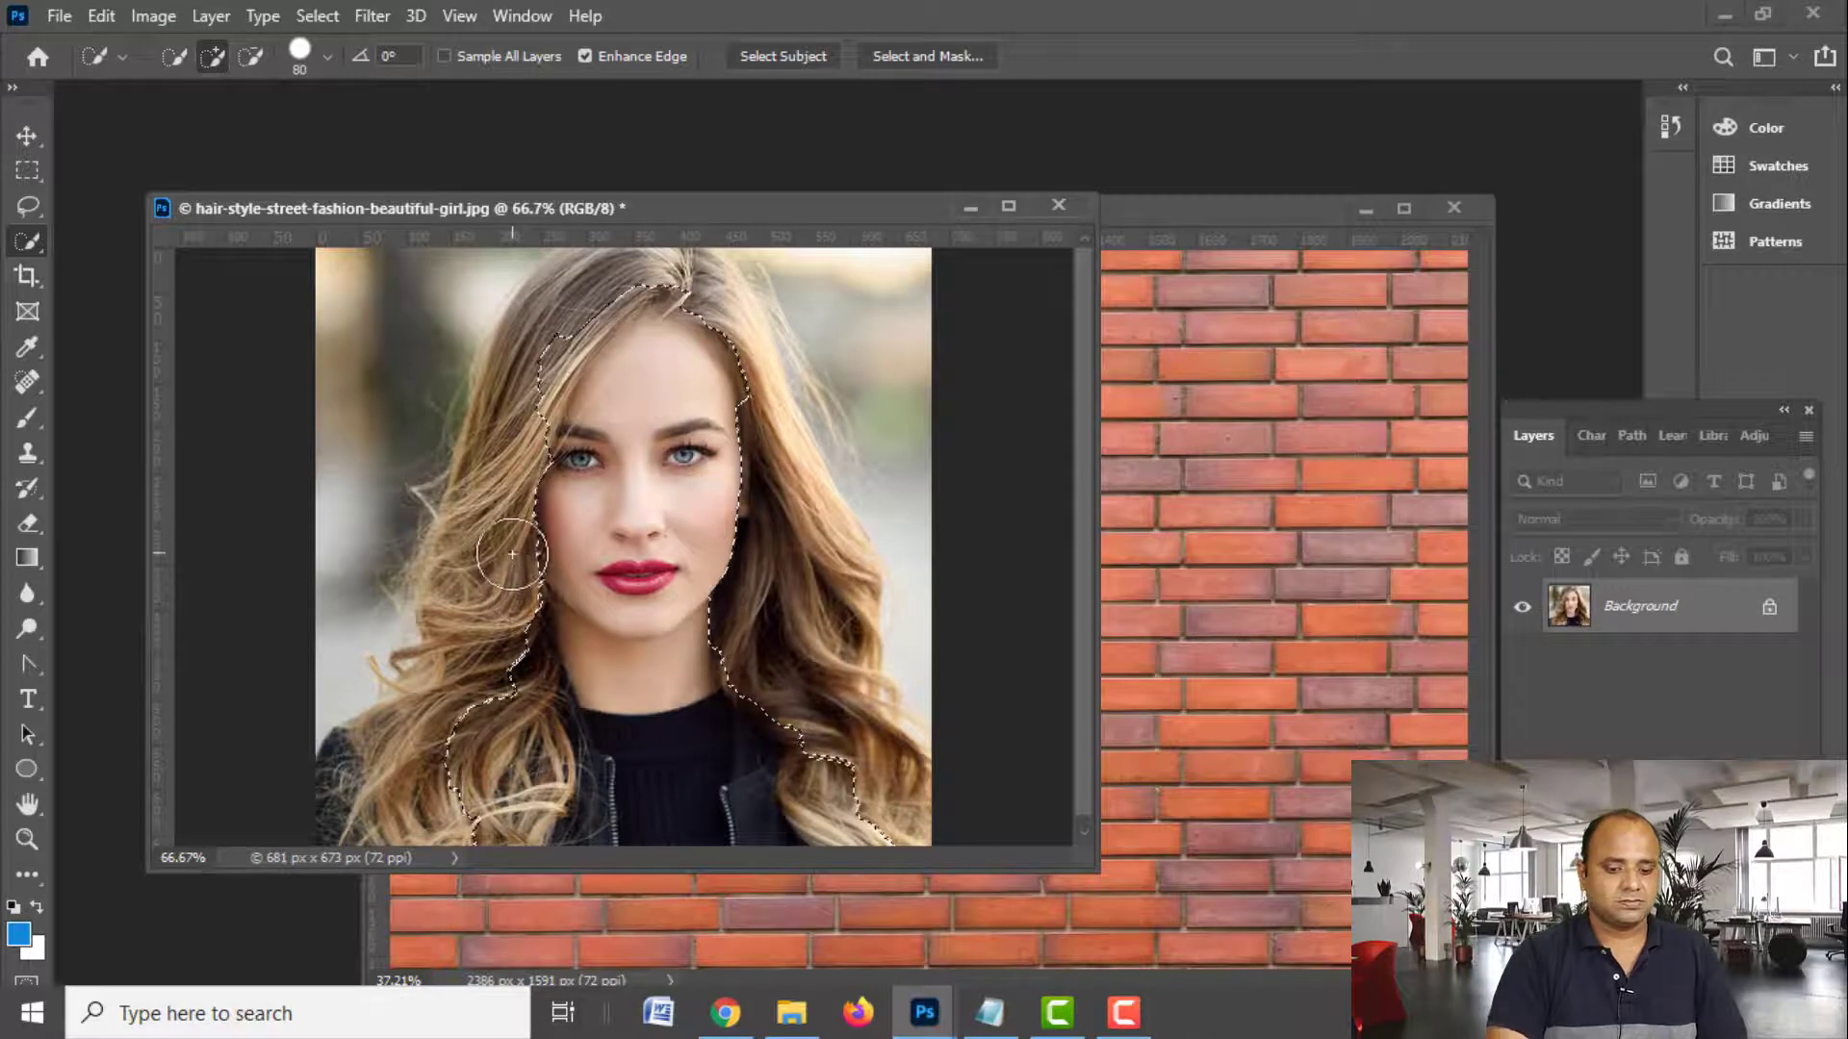
key(bracketright)
key(bracketright)
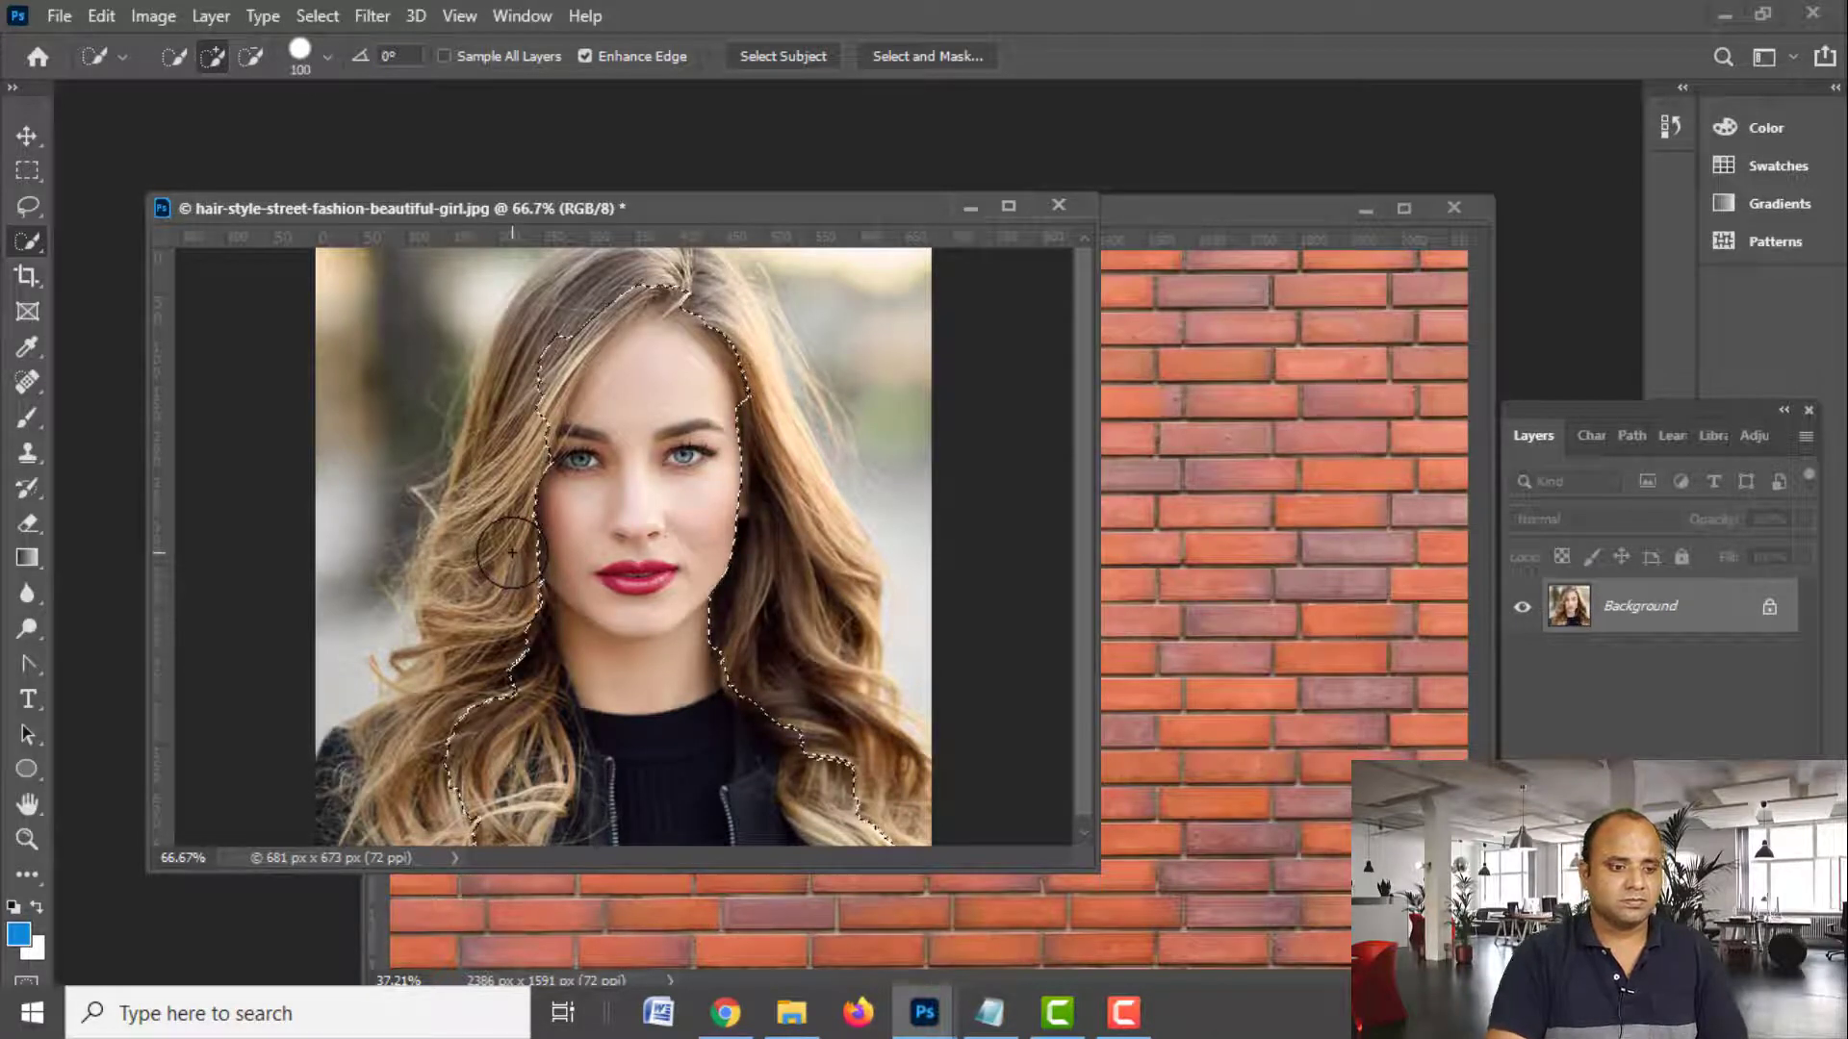
key(bracketright)
Add both sides of the hair, remove the right background, and copy the girl to Layer 1
drag(709, 755, 775, 529)
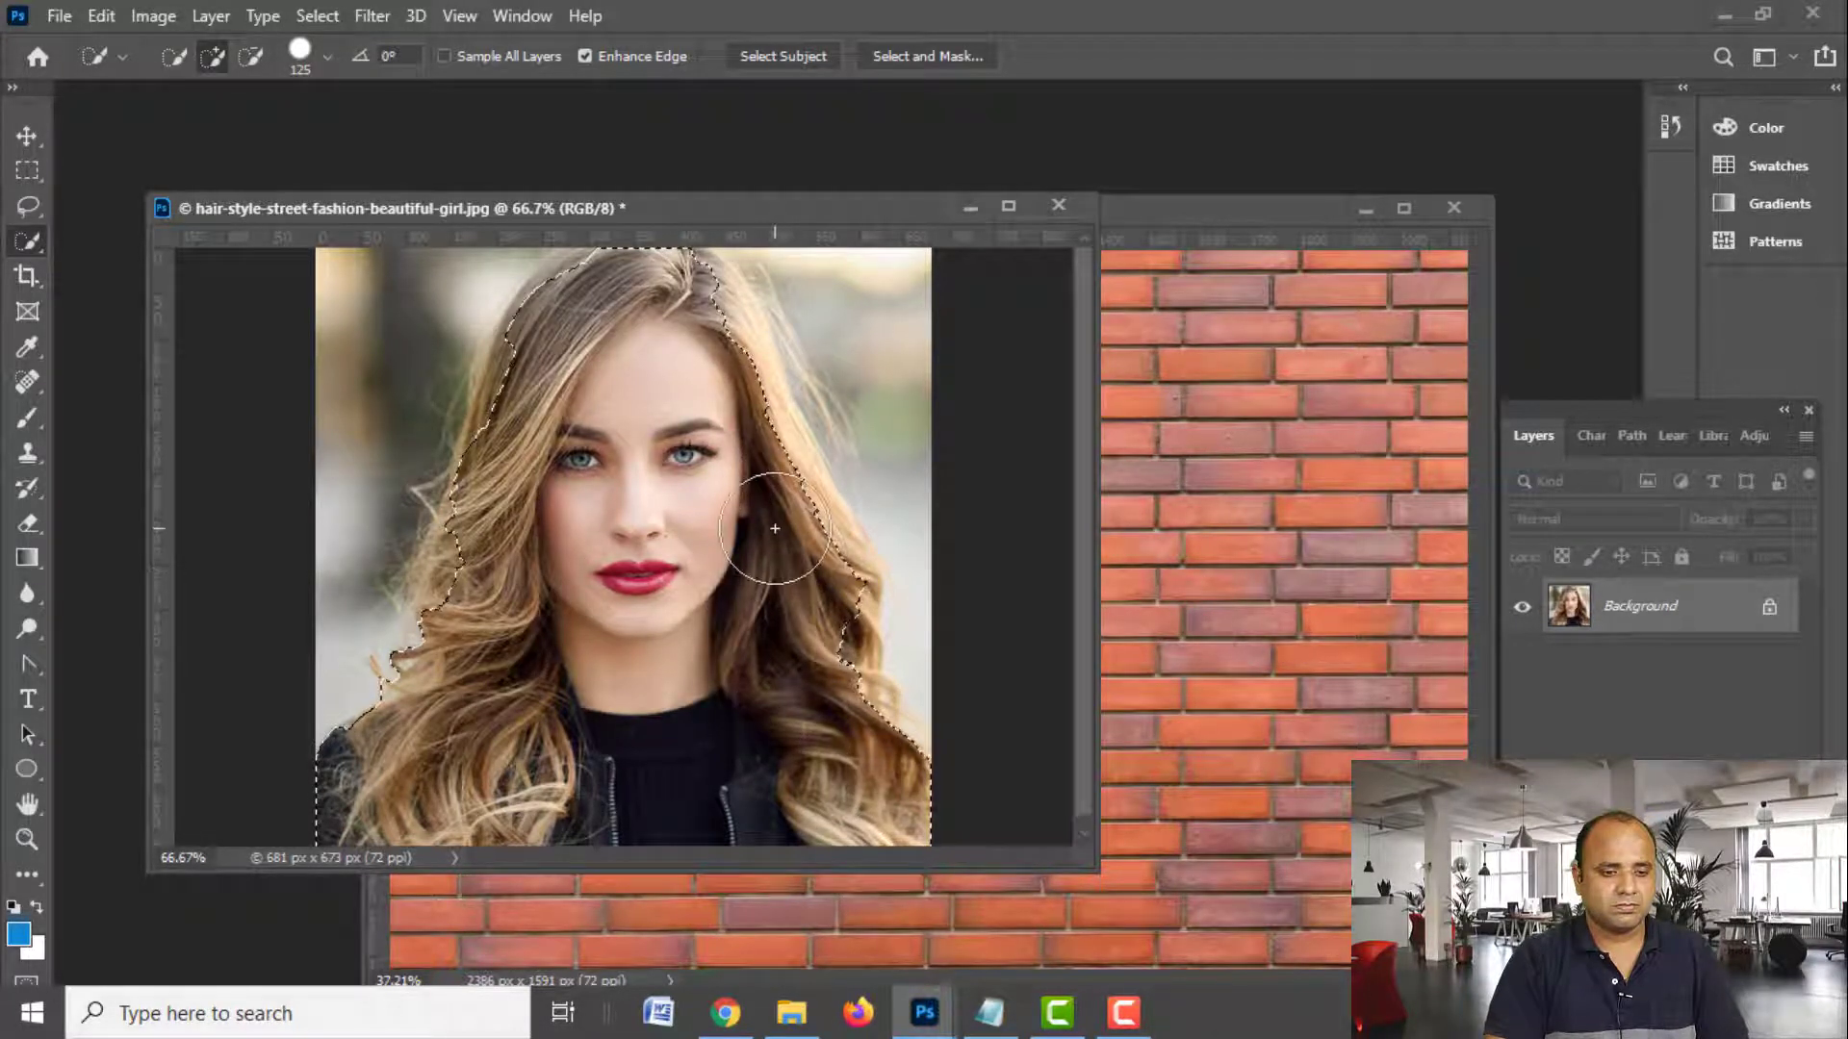
drag(760, 496, 739, 414)
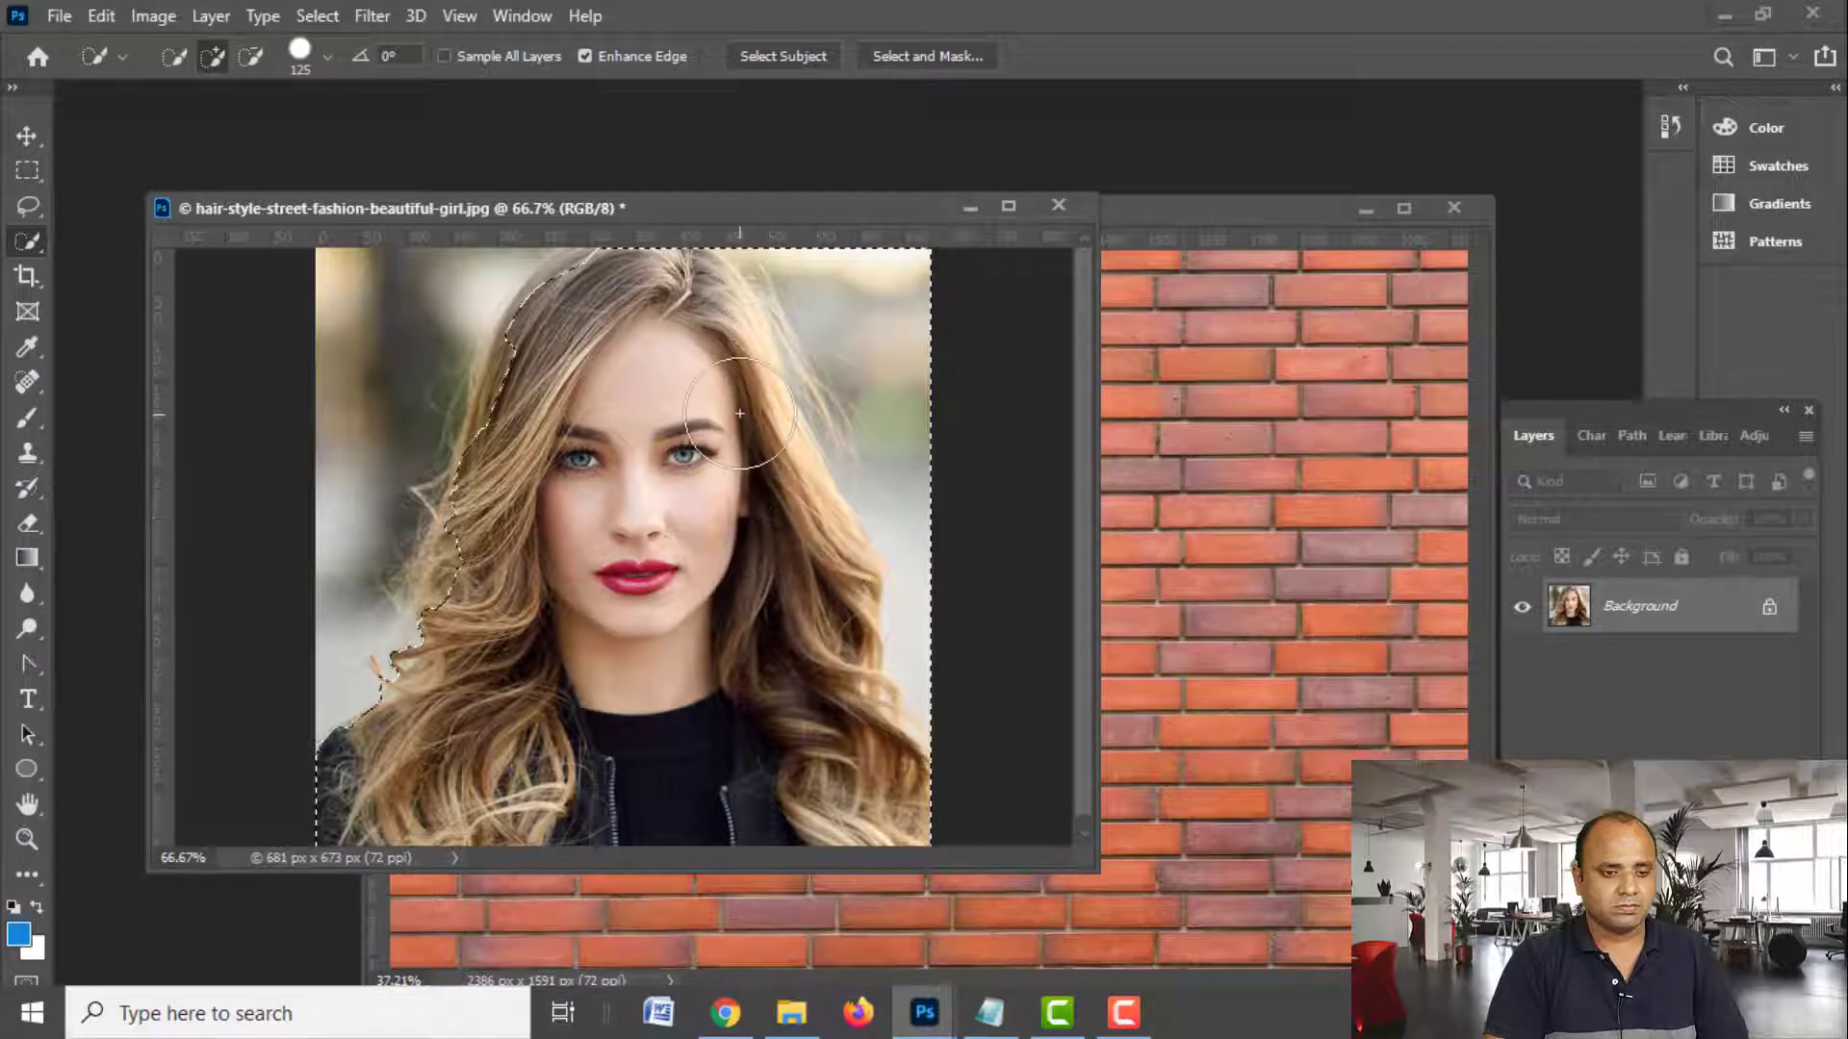
key(bracketleft)
key(bracketleft)
key(bracketleft)
drag(916, 289, 916, 648)
key(bracketleft)
key(bracketleft)
key(bracketleft)
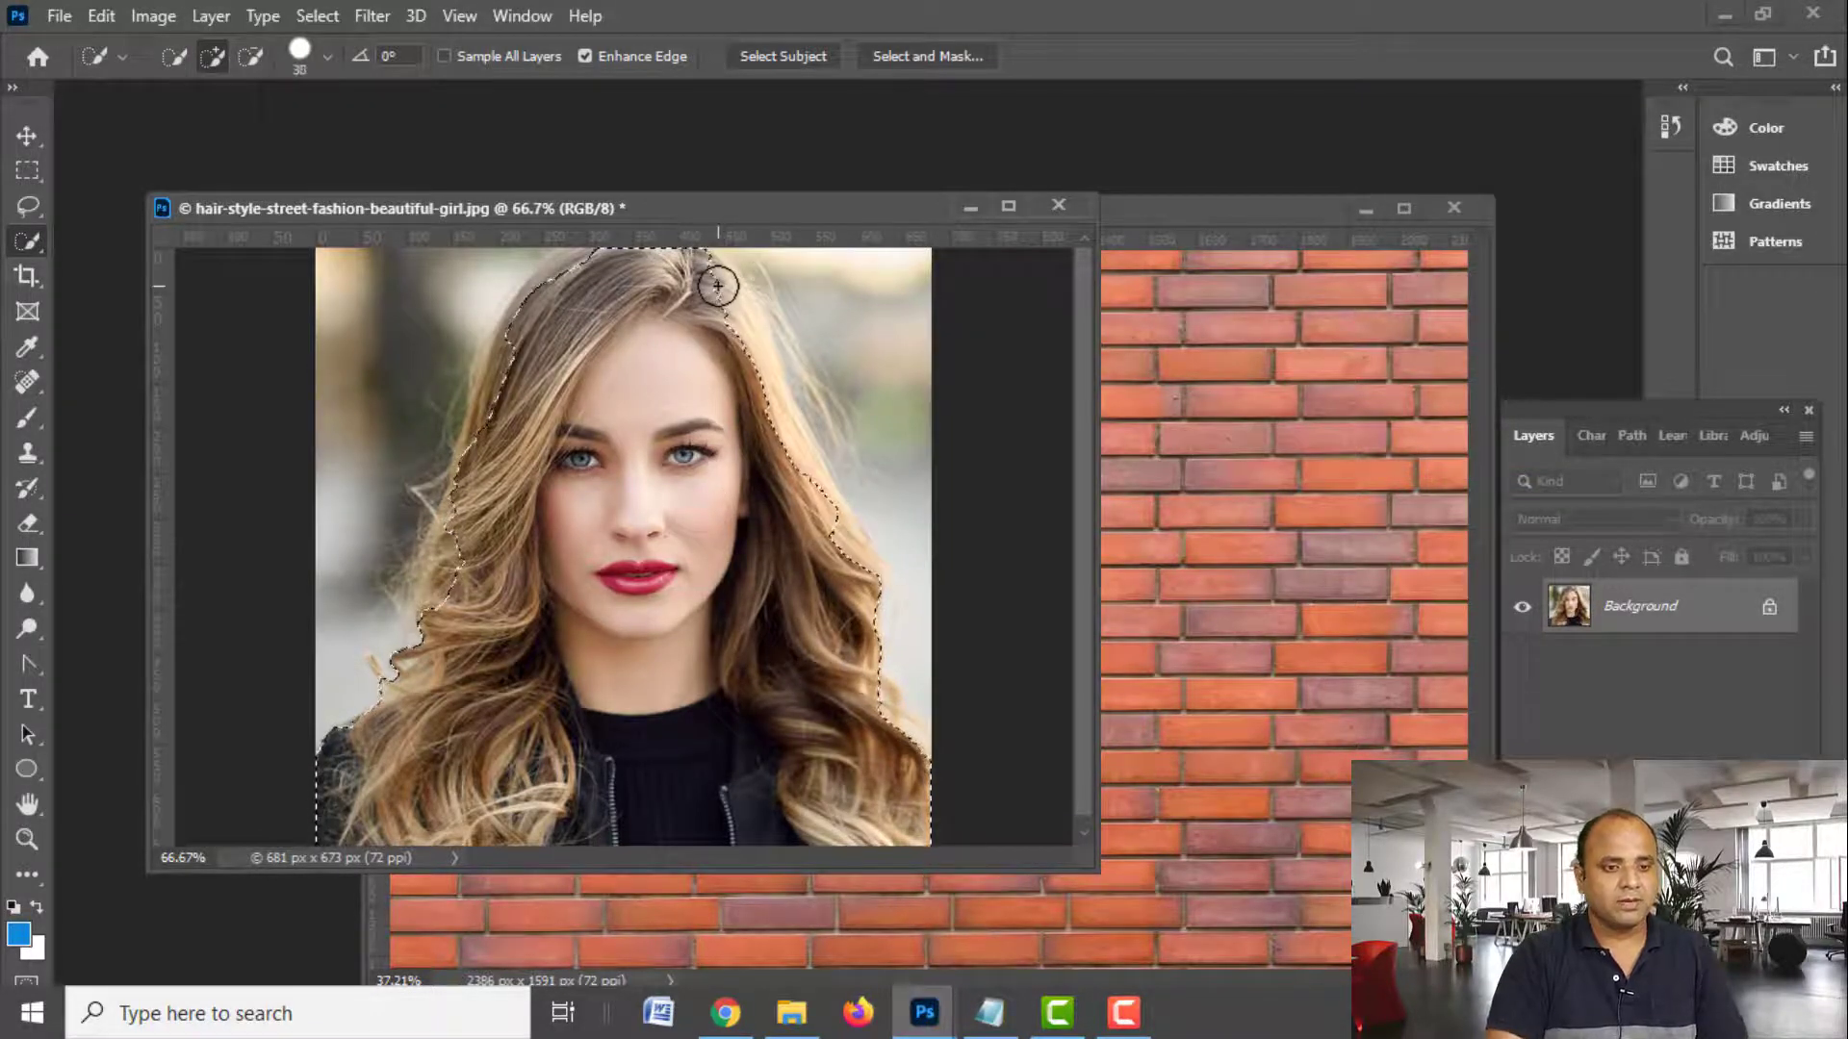
drag(717, 285, 756, 342)
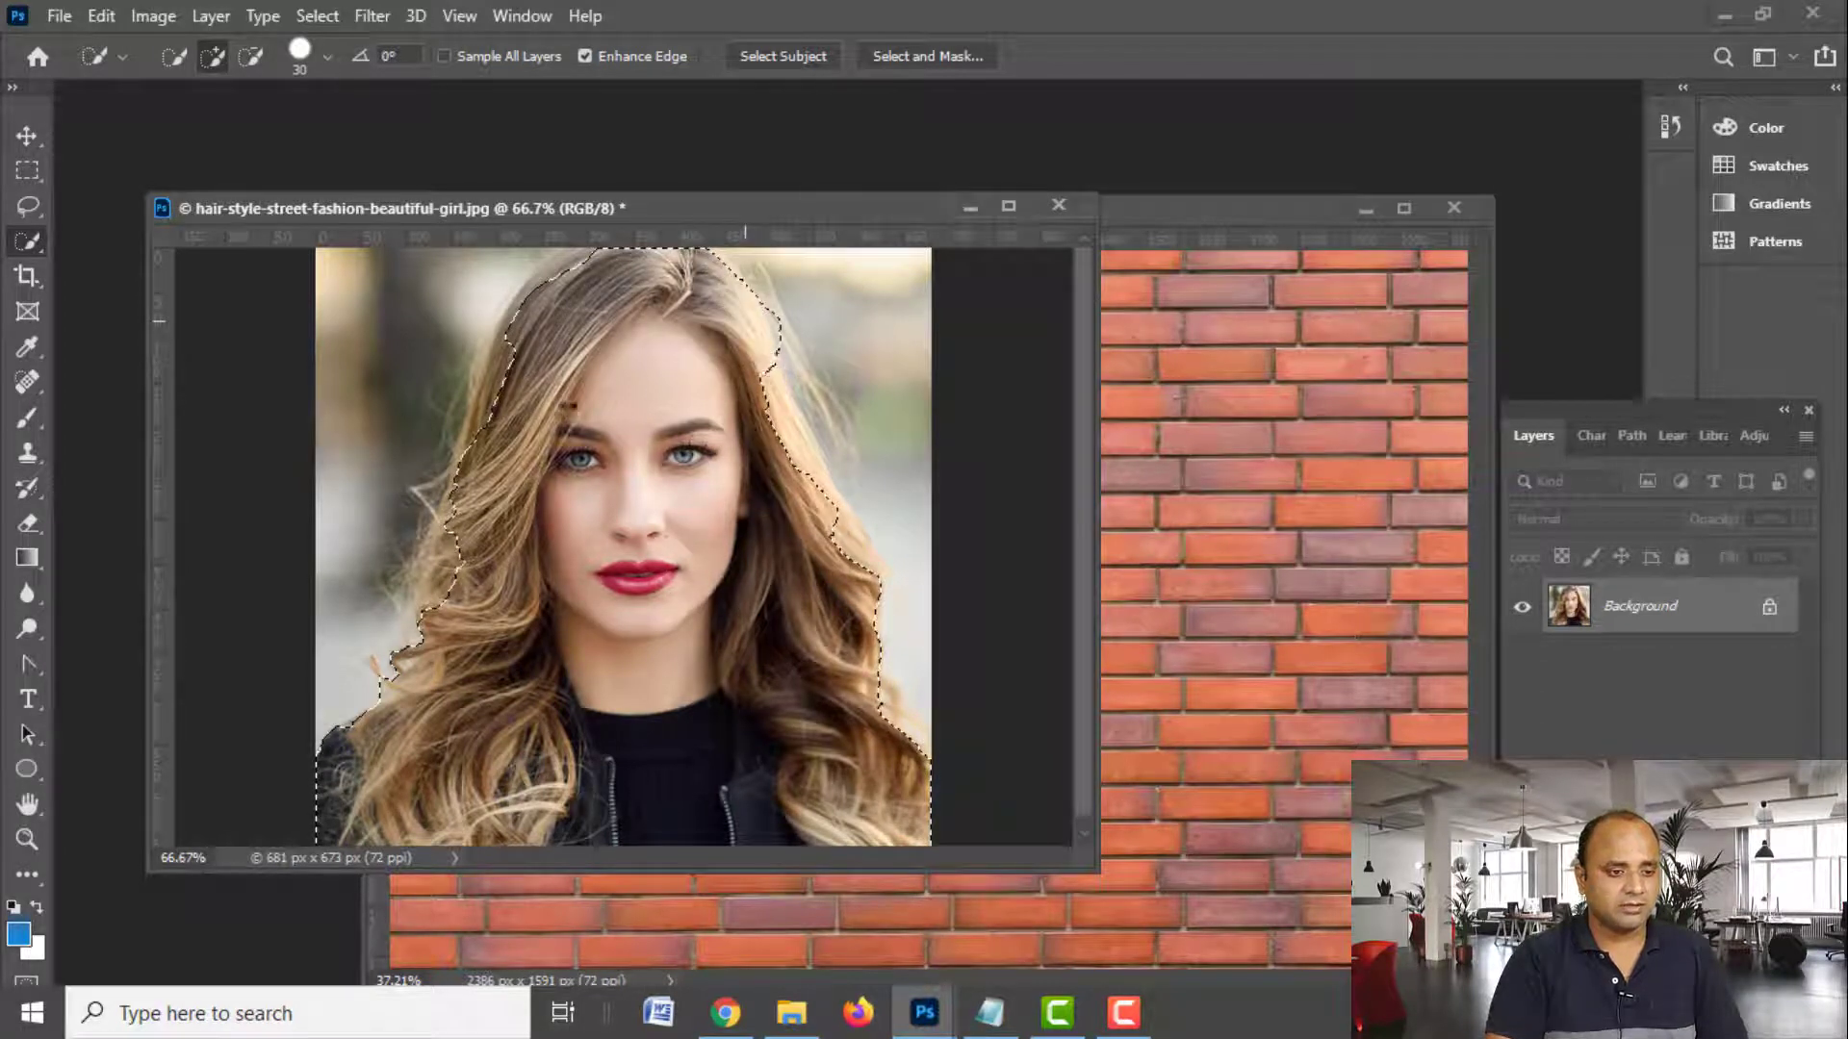
drag(471, 404, 414, 626)
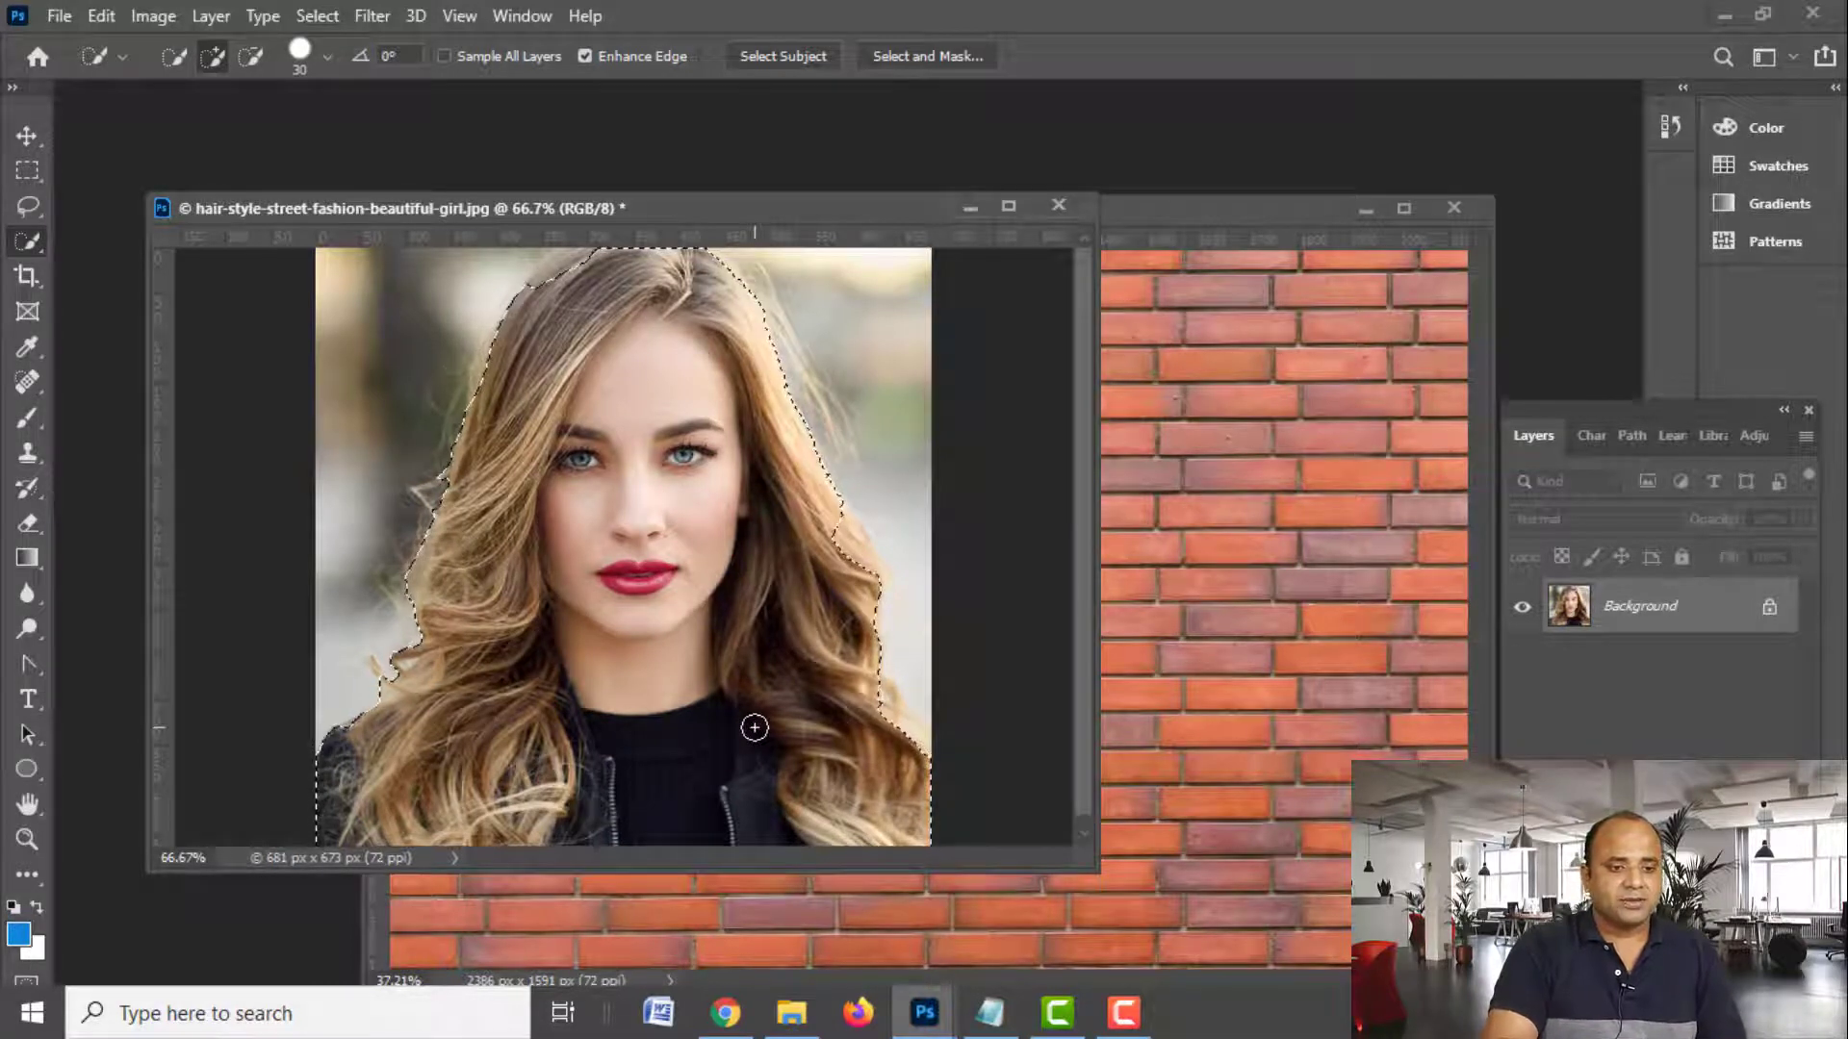
key(ctrl+j)
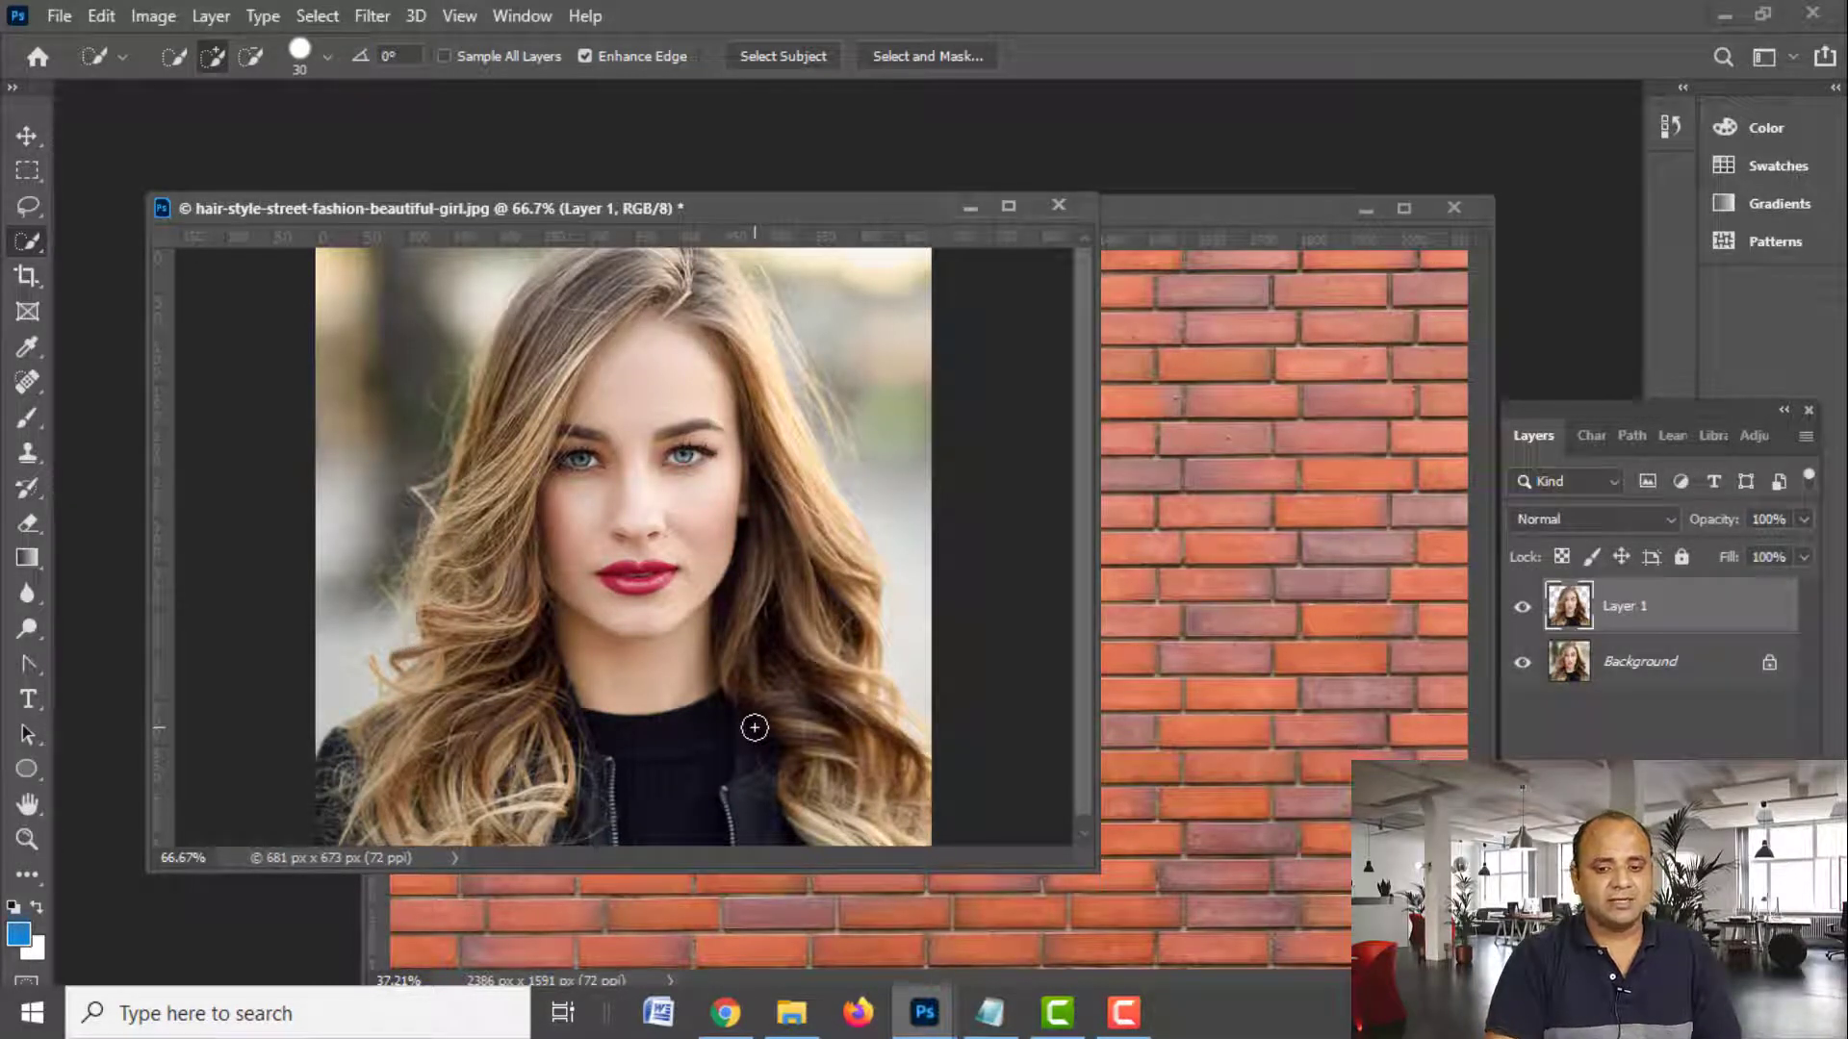
Move the girl layer into the brick-wall document and centre it on the wall
click(1521, 662)
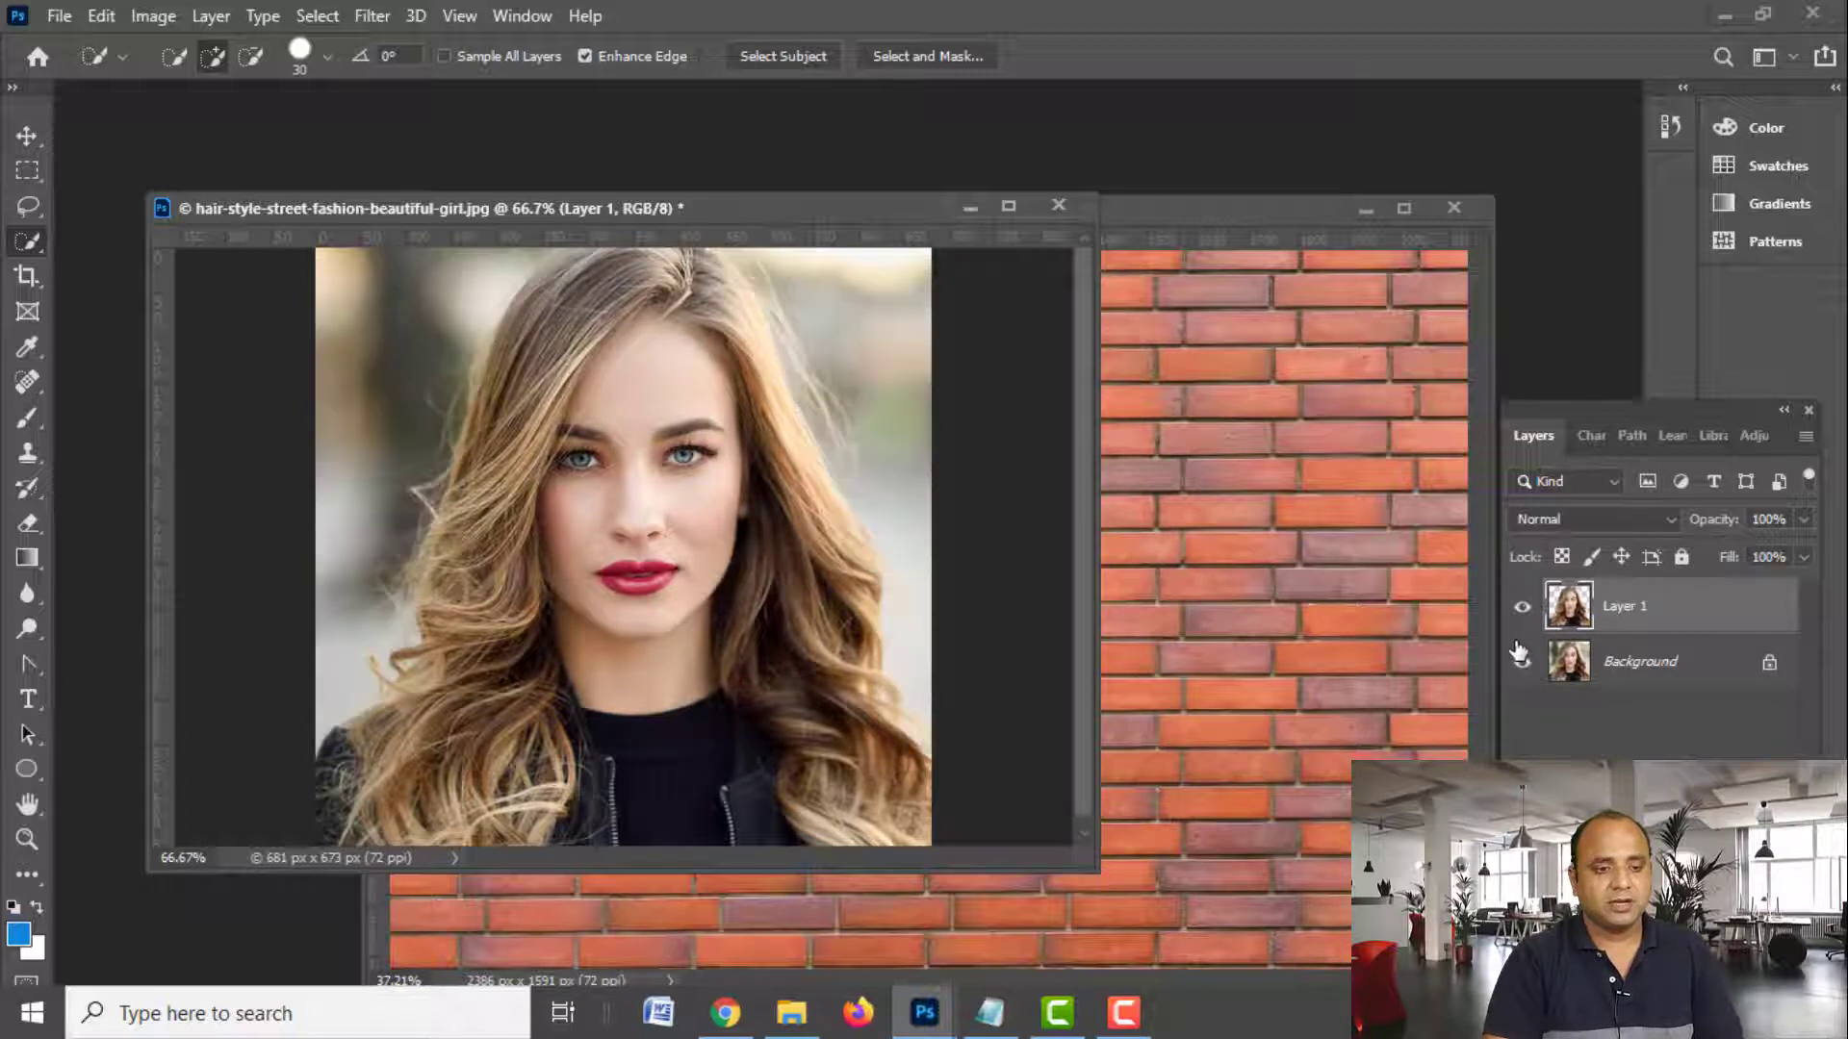
click(26, 135)
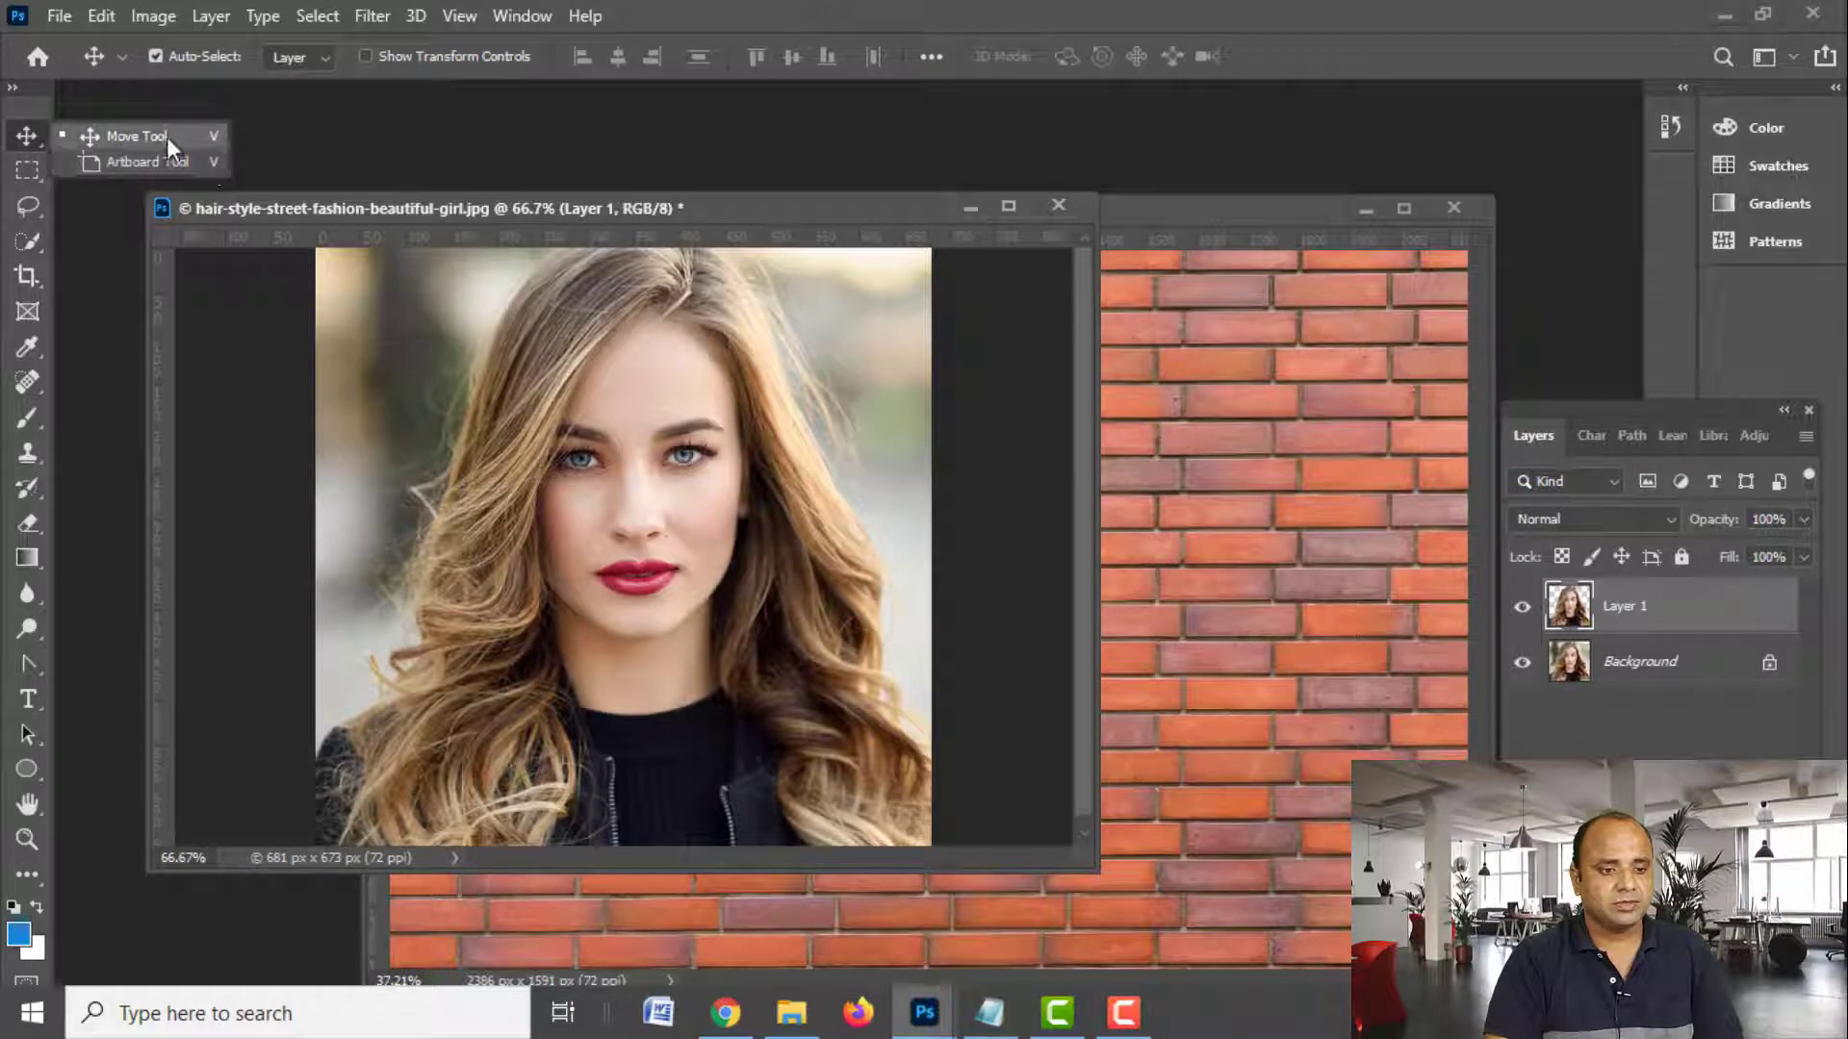
click(135, 136)
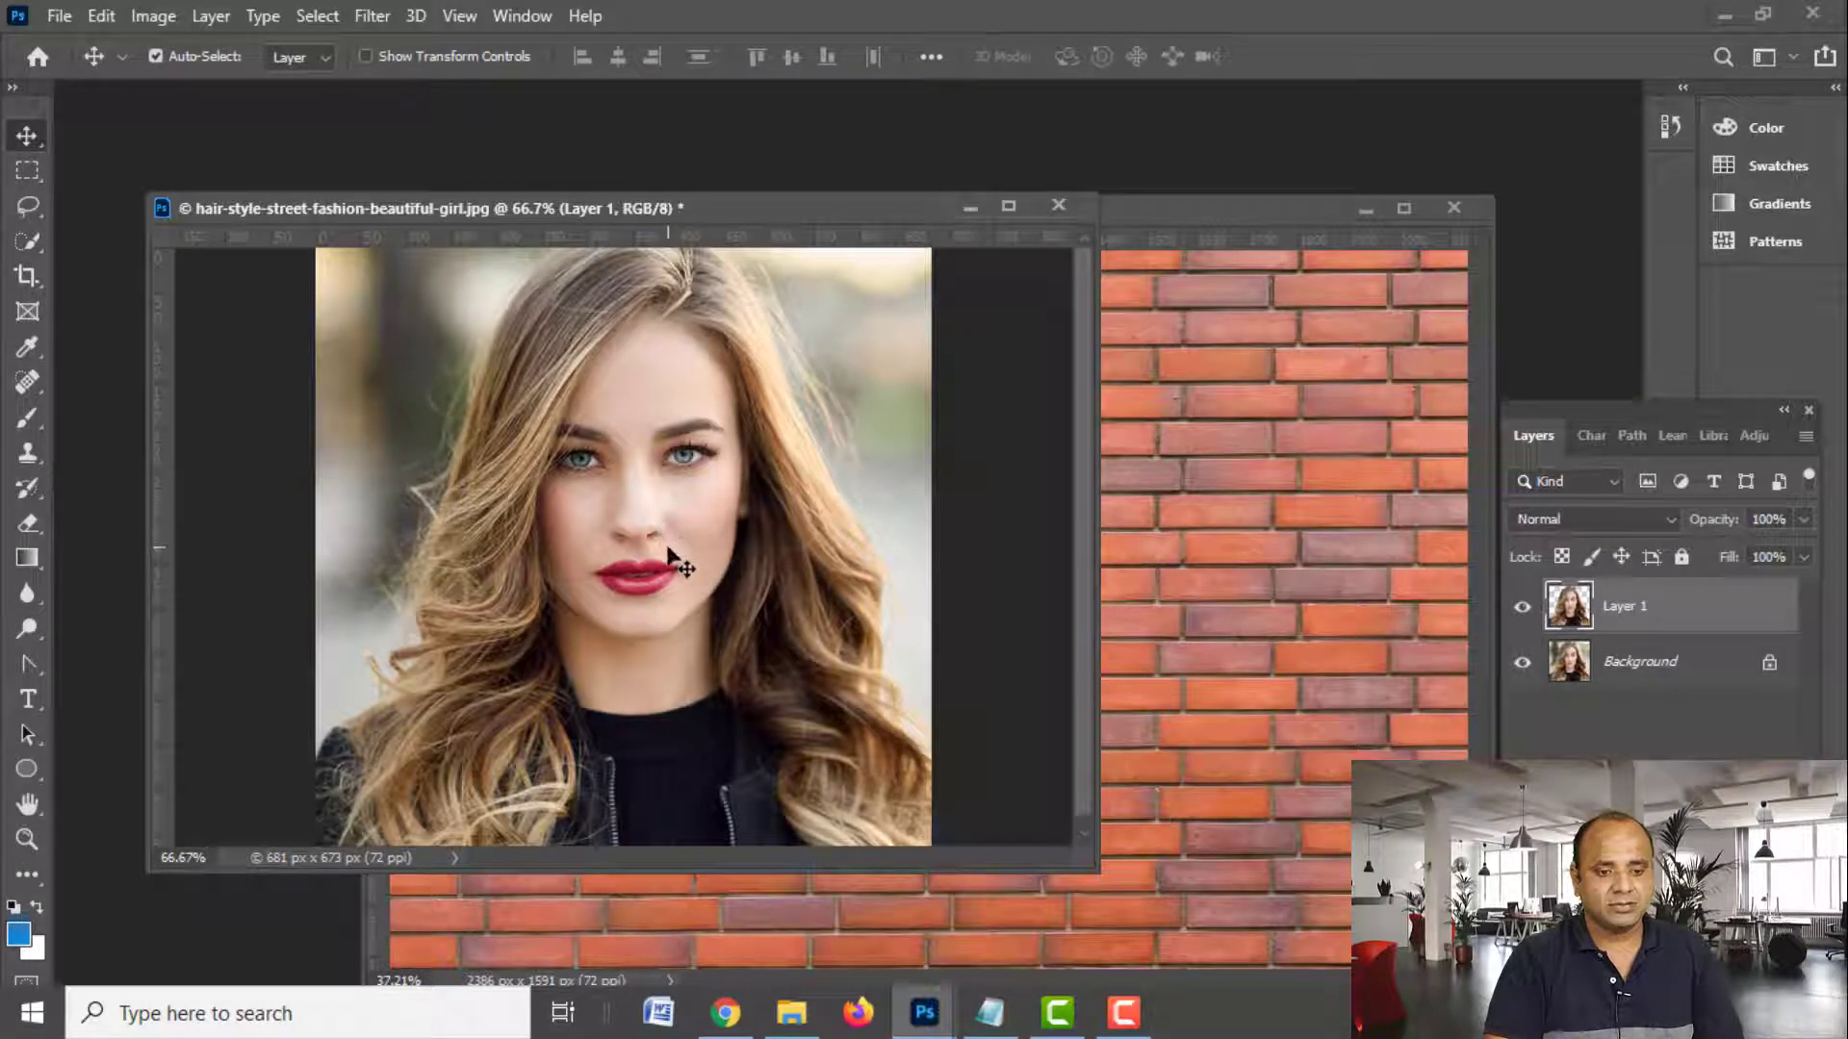
drag(1135, 547, 1313, 518)
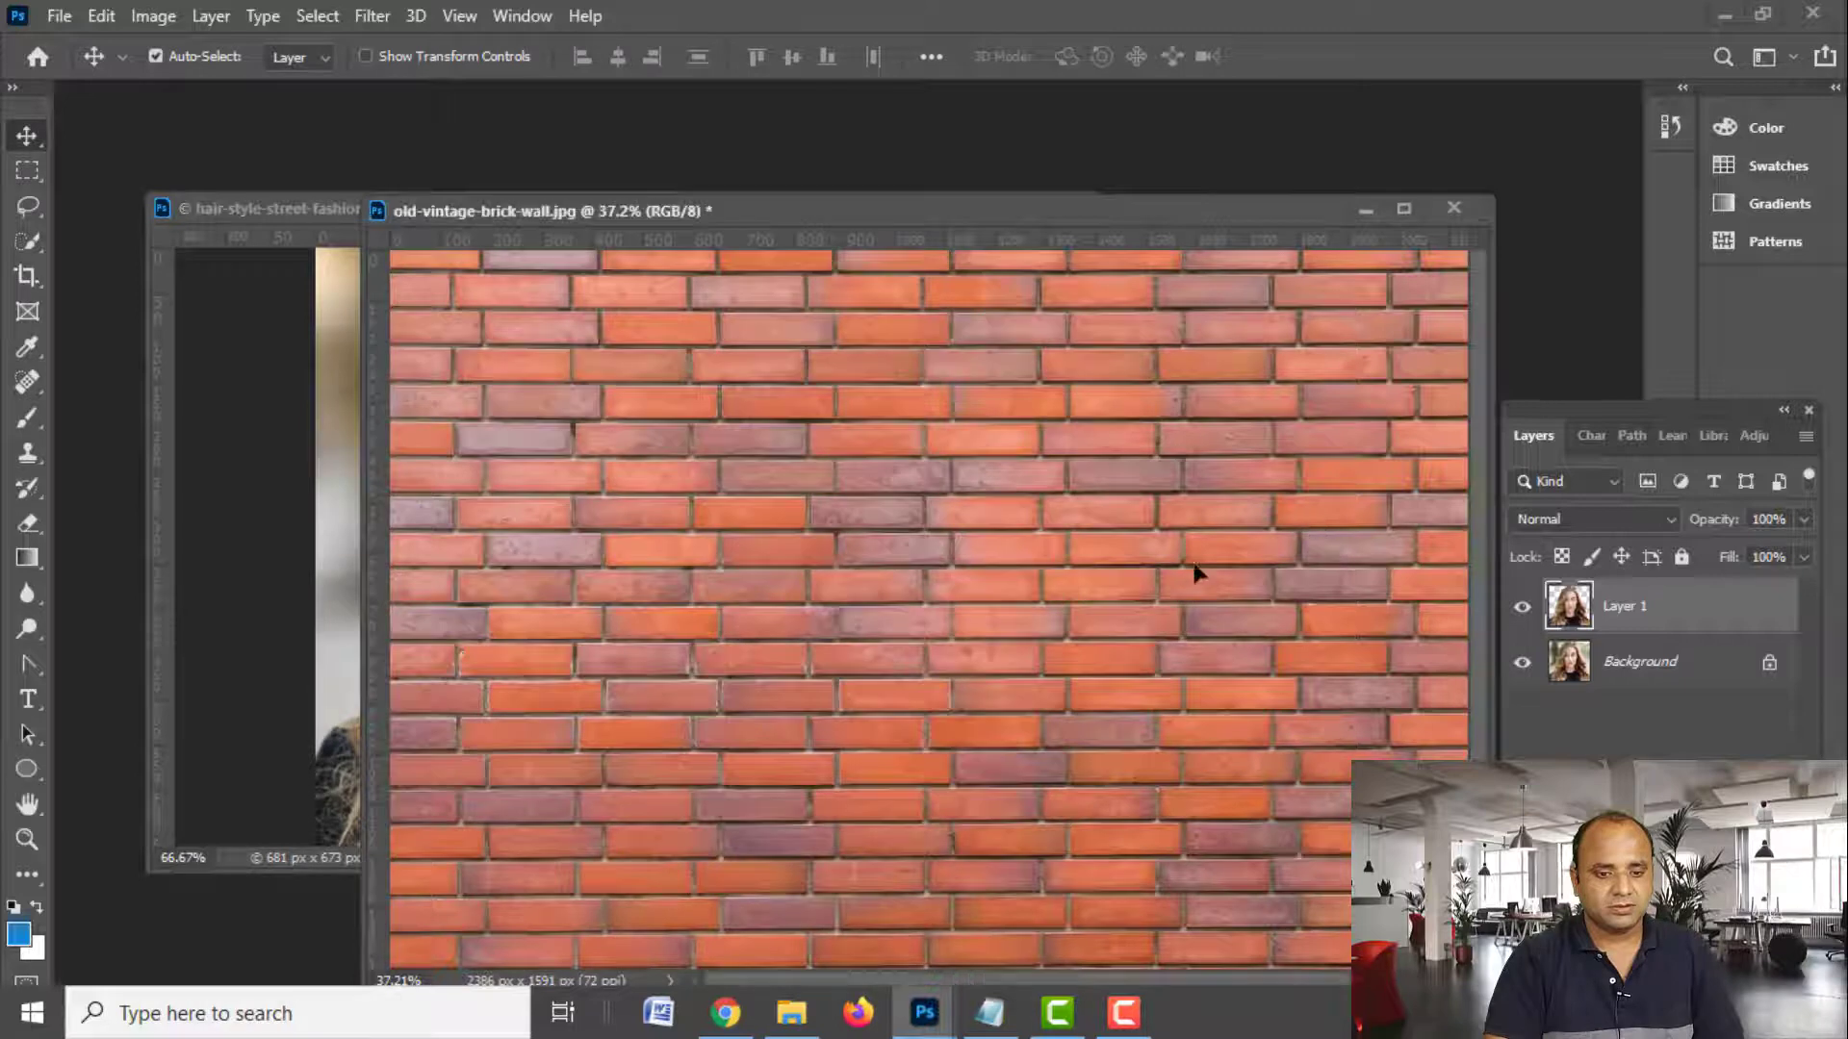
drag(1301, 630, 991, 724)
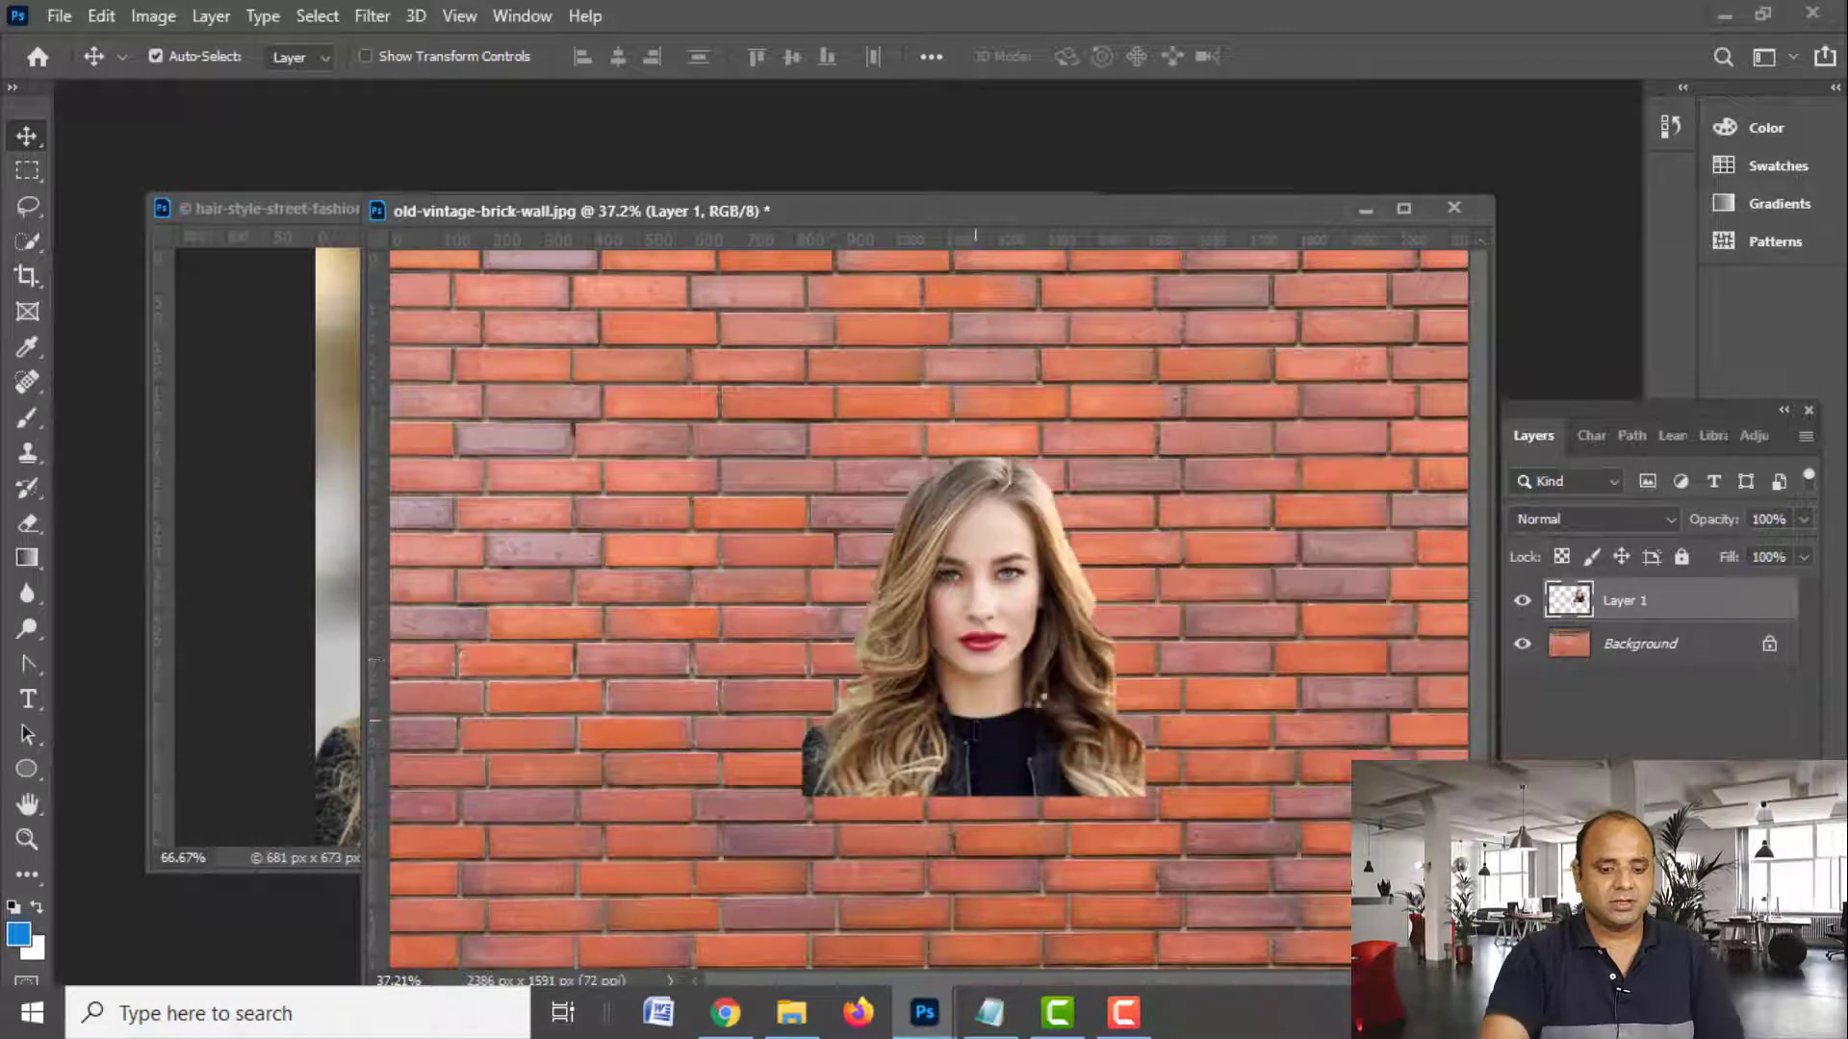
Scale the girl to about 213% and position her low near the wall's bottom edge
key(ctrl+minus)
key(ctrl+minus)
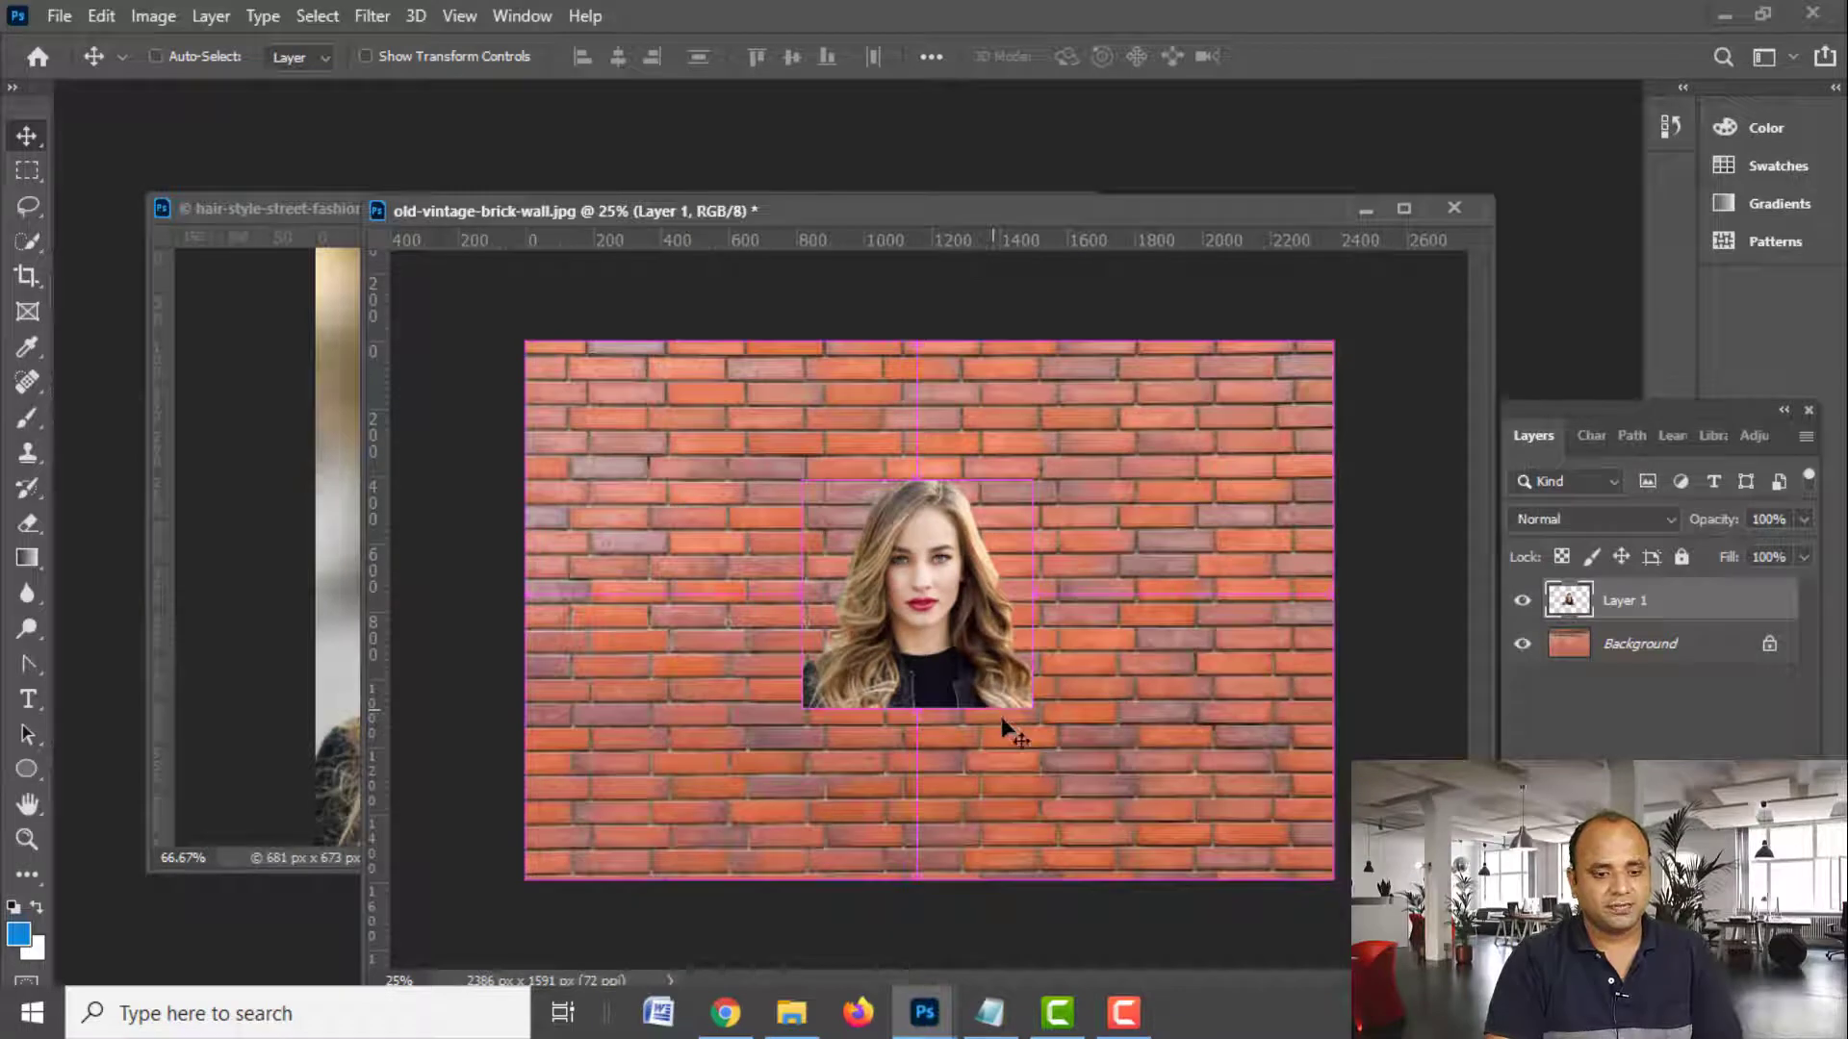
key(ctrl+t)
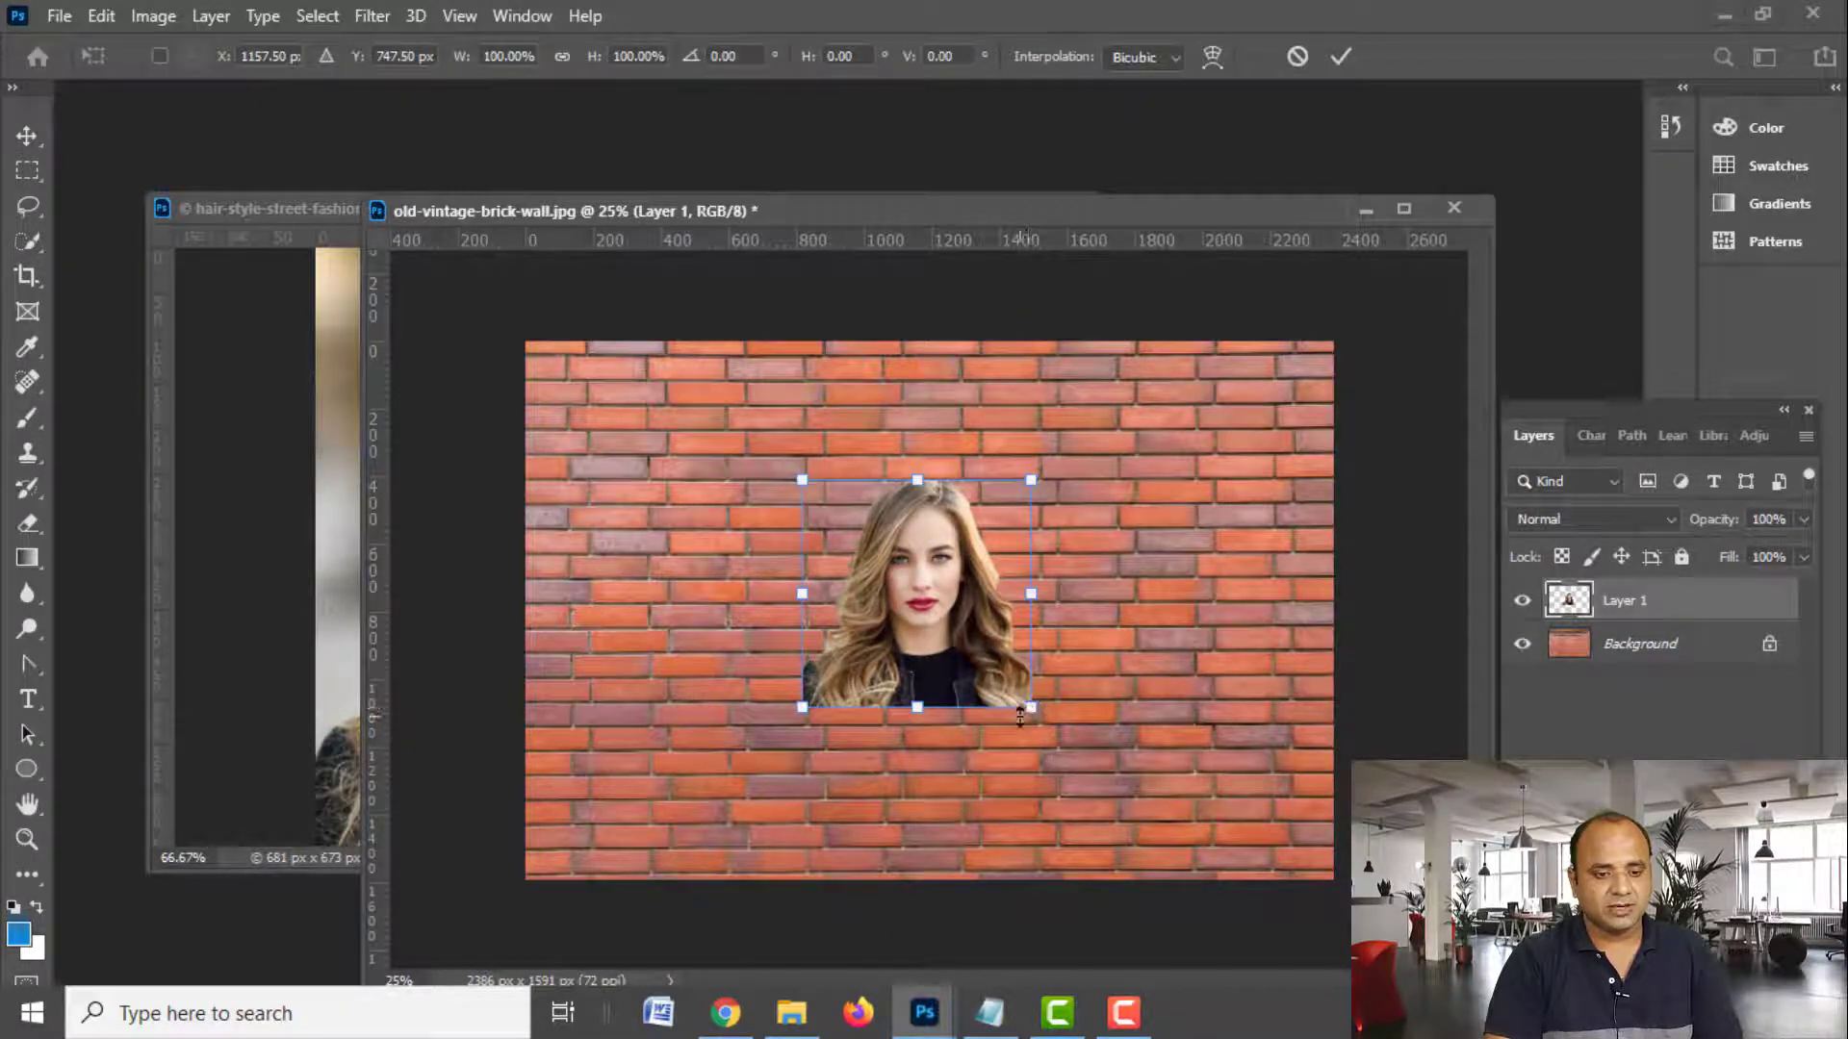
drag(1020, 716, 1147, 863)
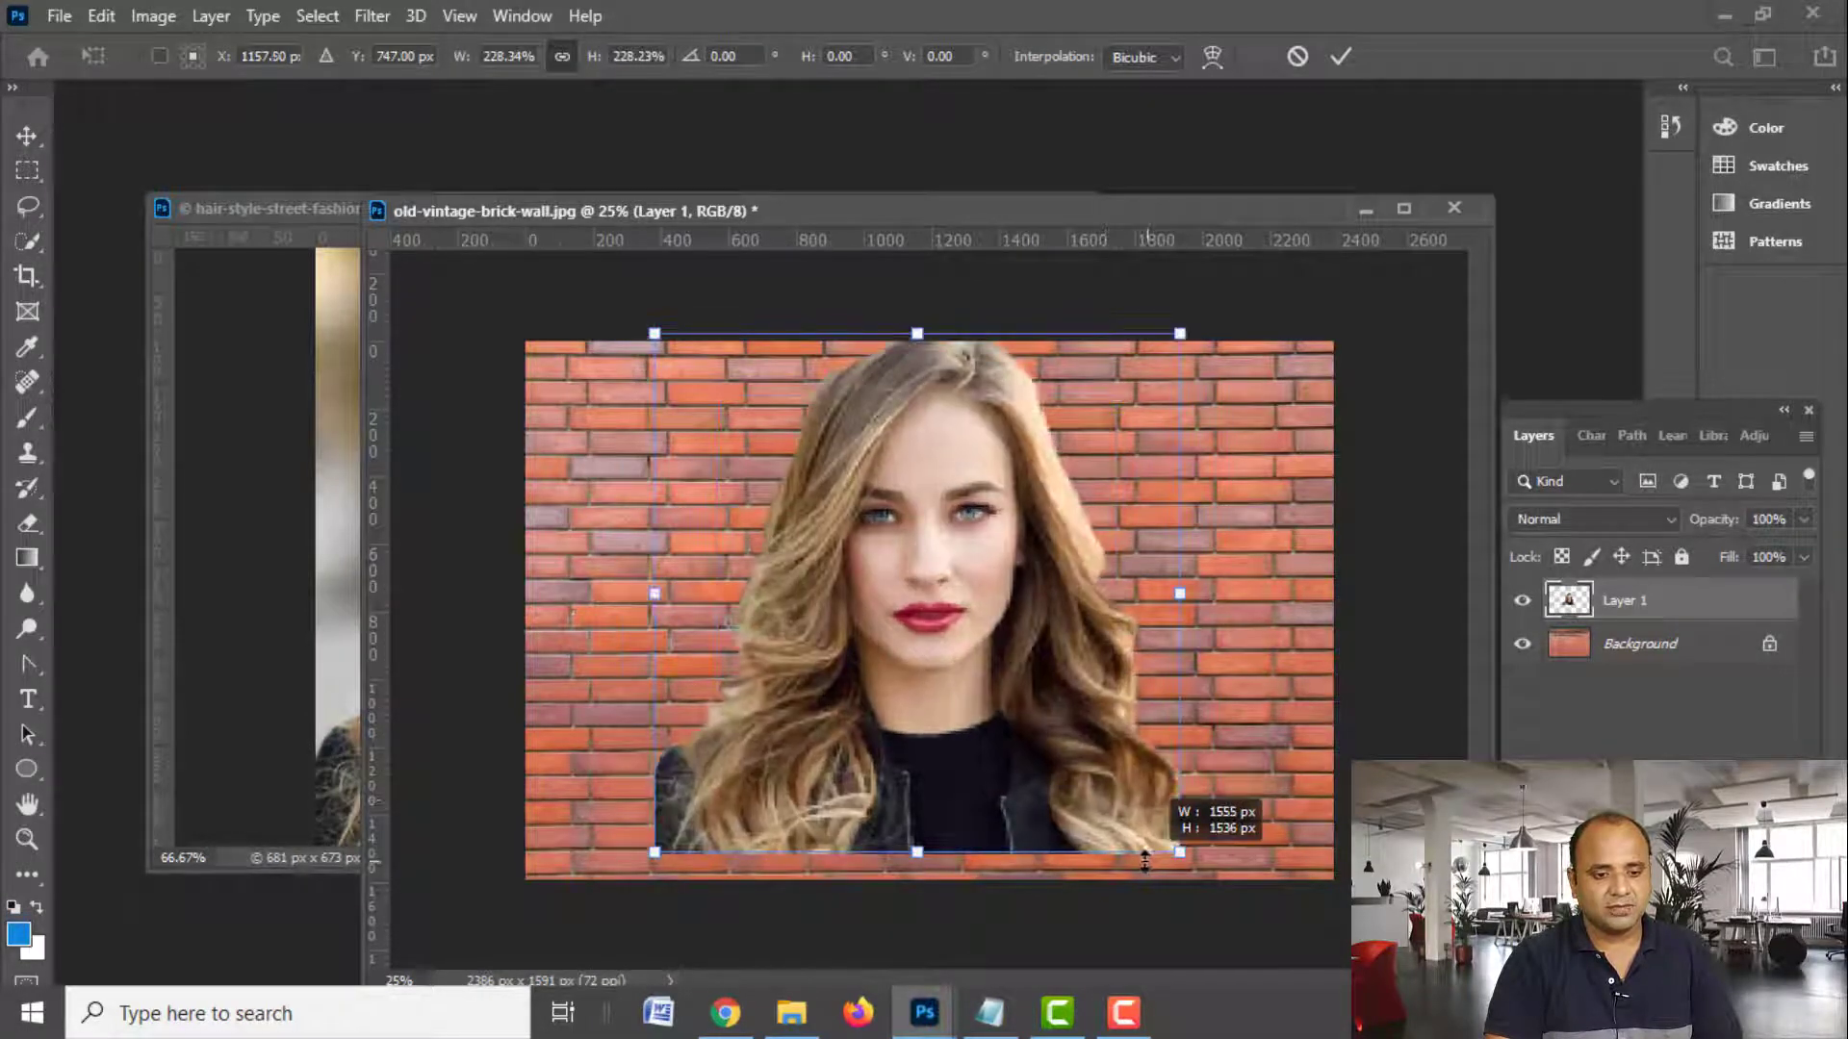
drag(1144, 861, 1131, 848)
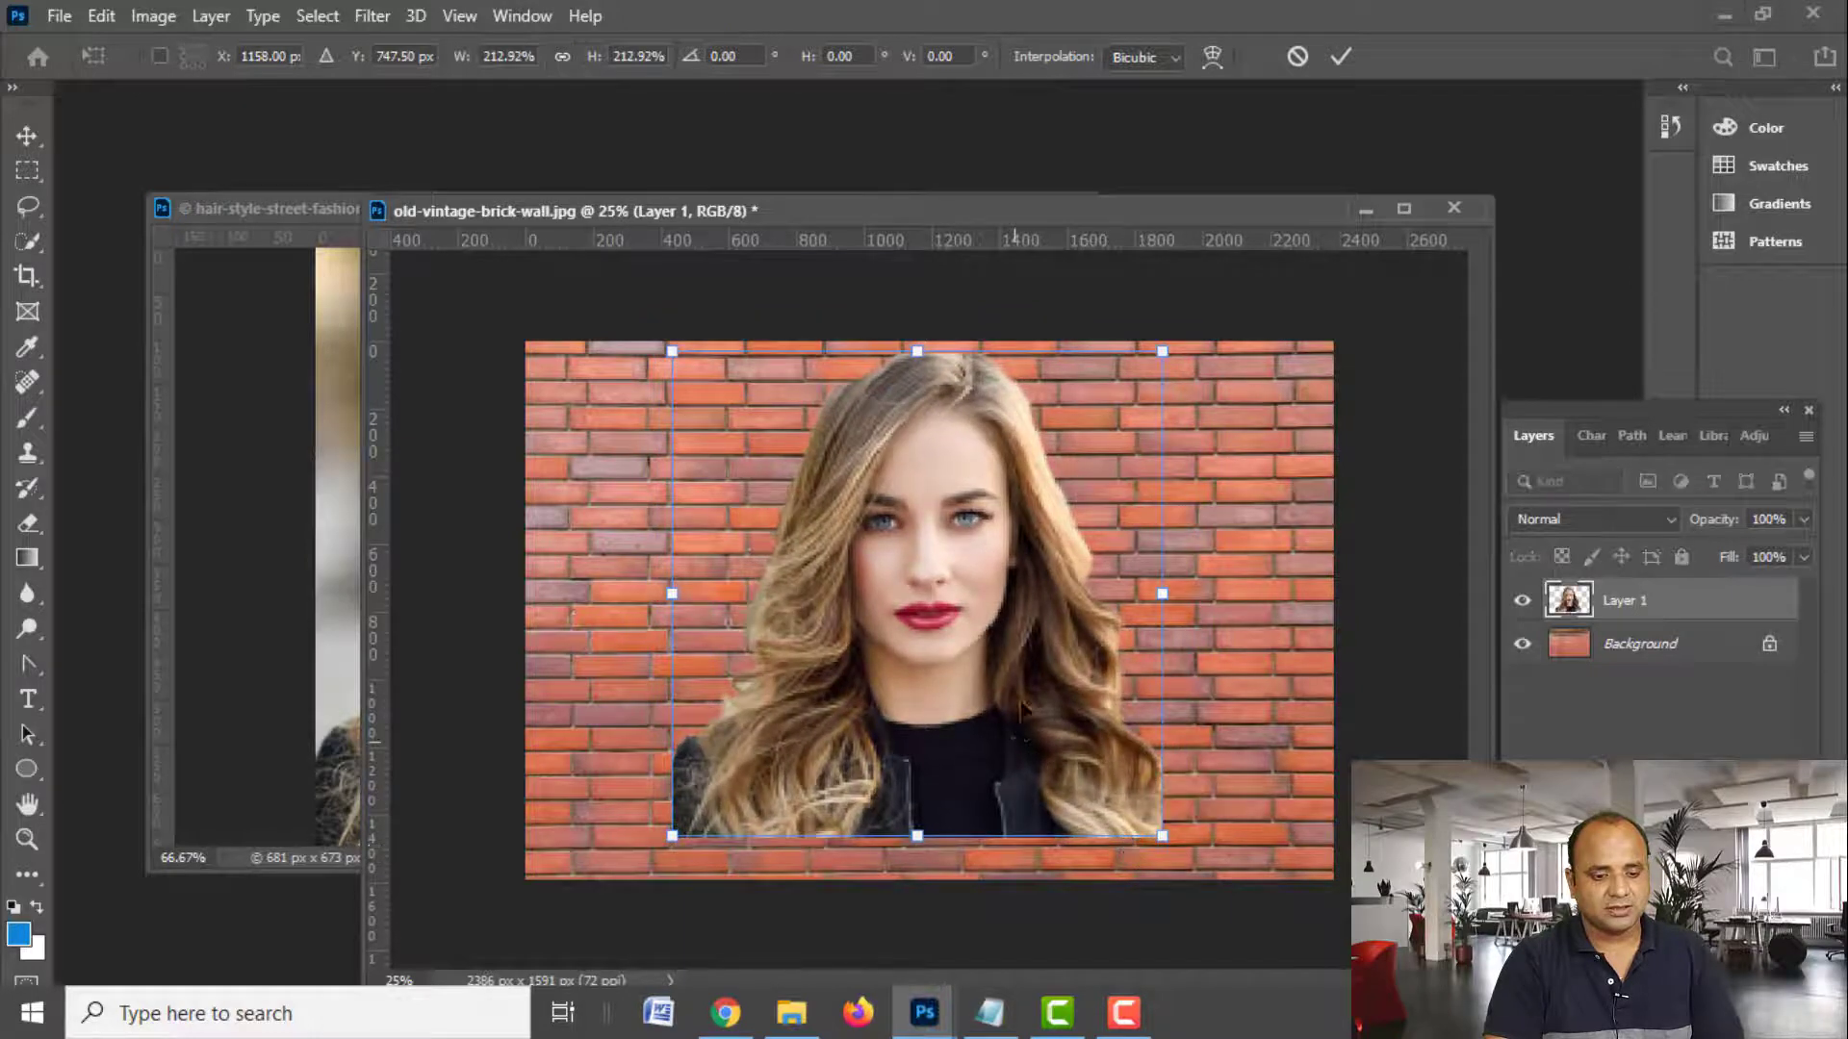
drag(1022, 707, 1025, 726)
key(Return)
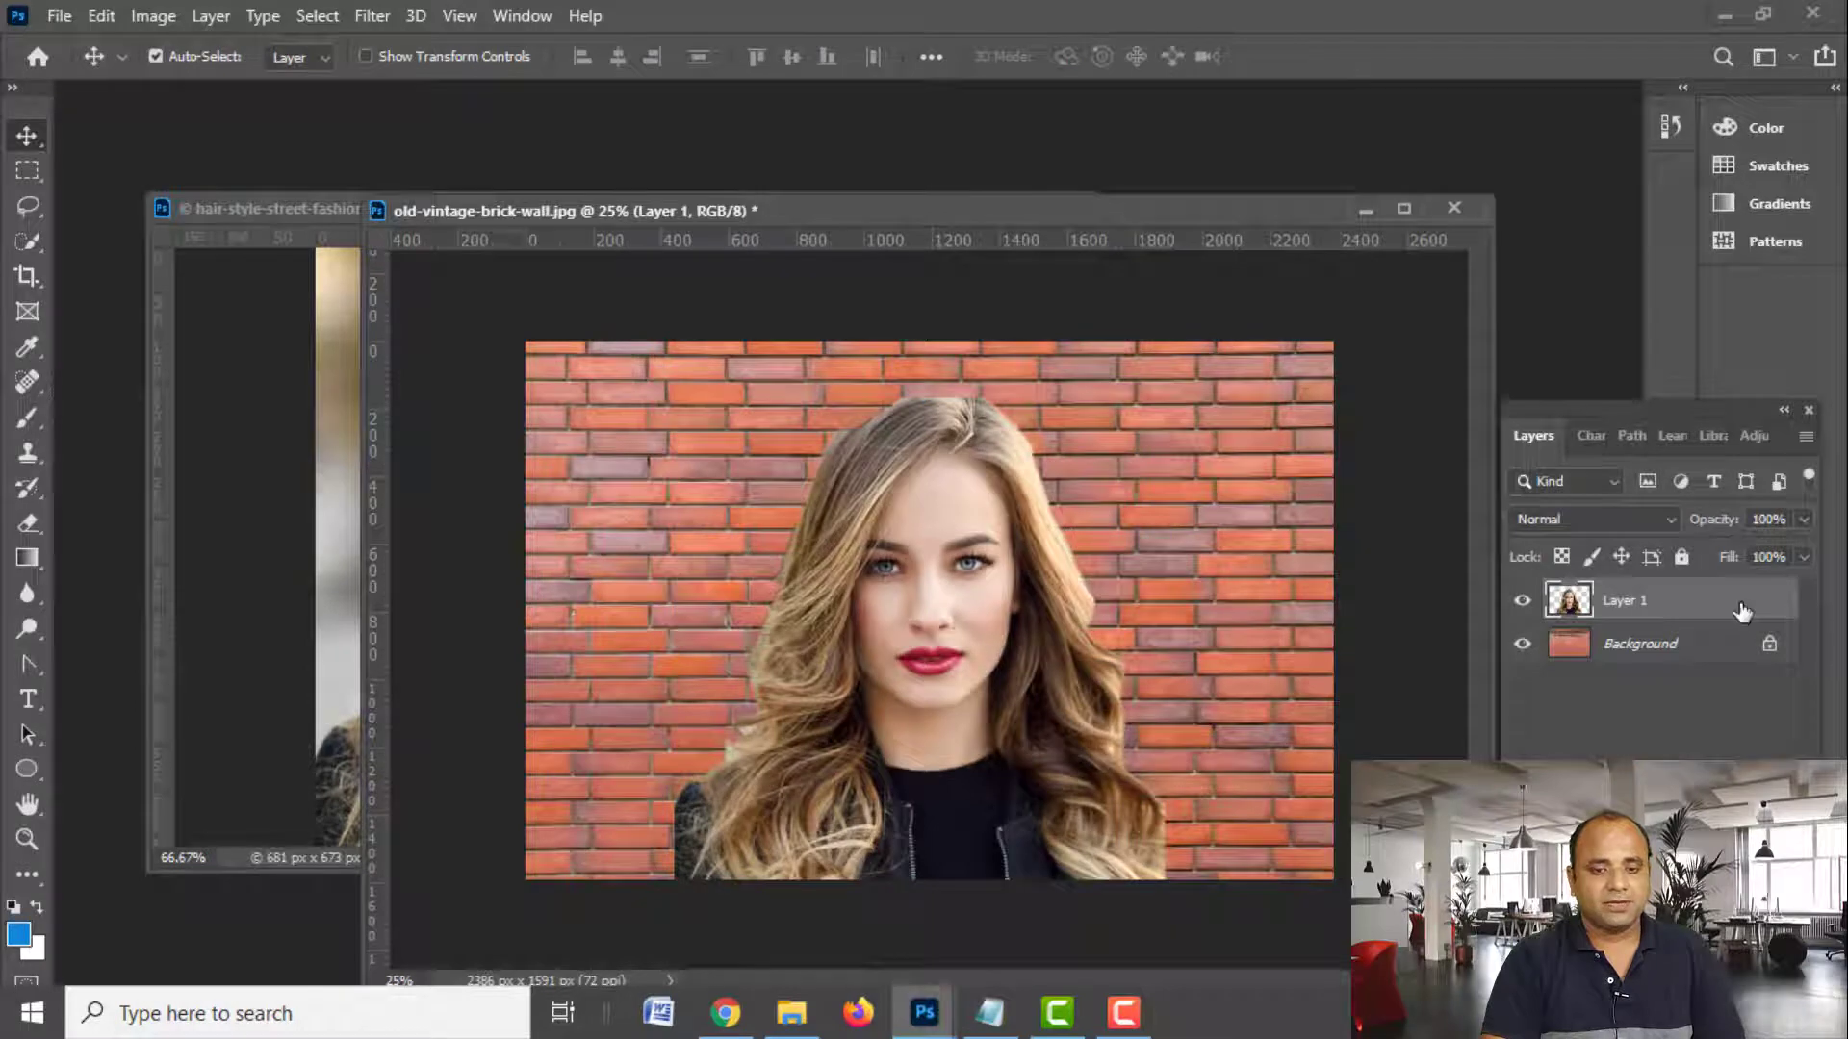
Convert Layer 1 with the girl into a Smart Object from its layer context menu
right_click(1743, 612)
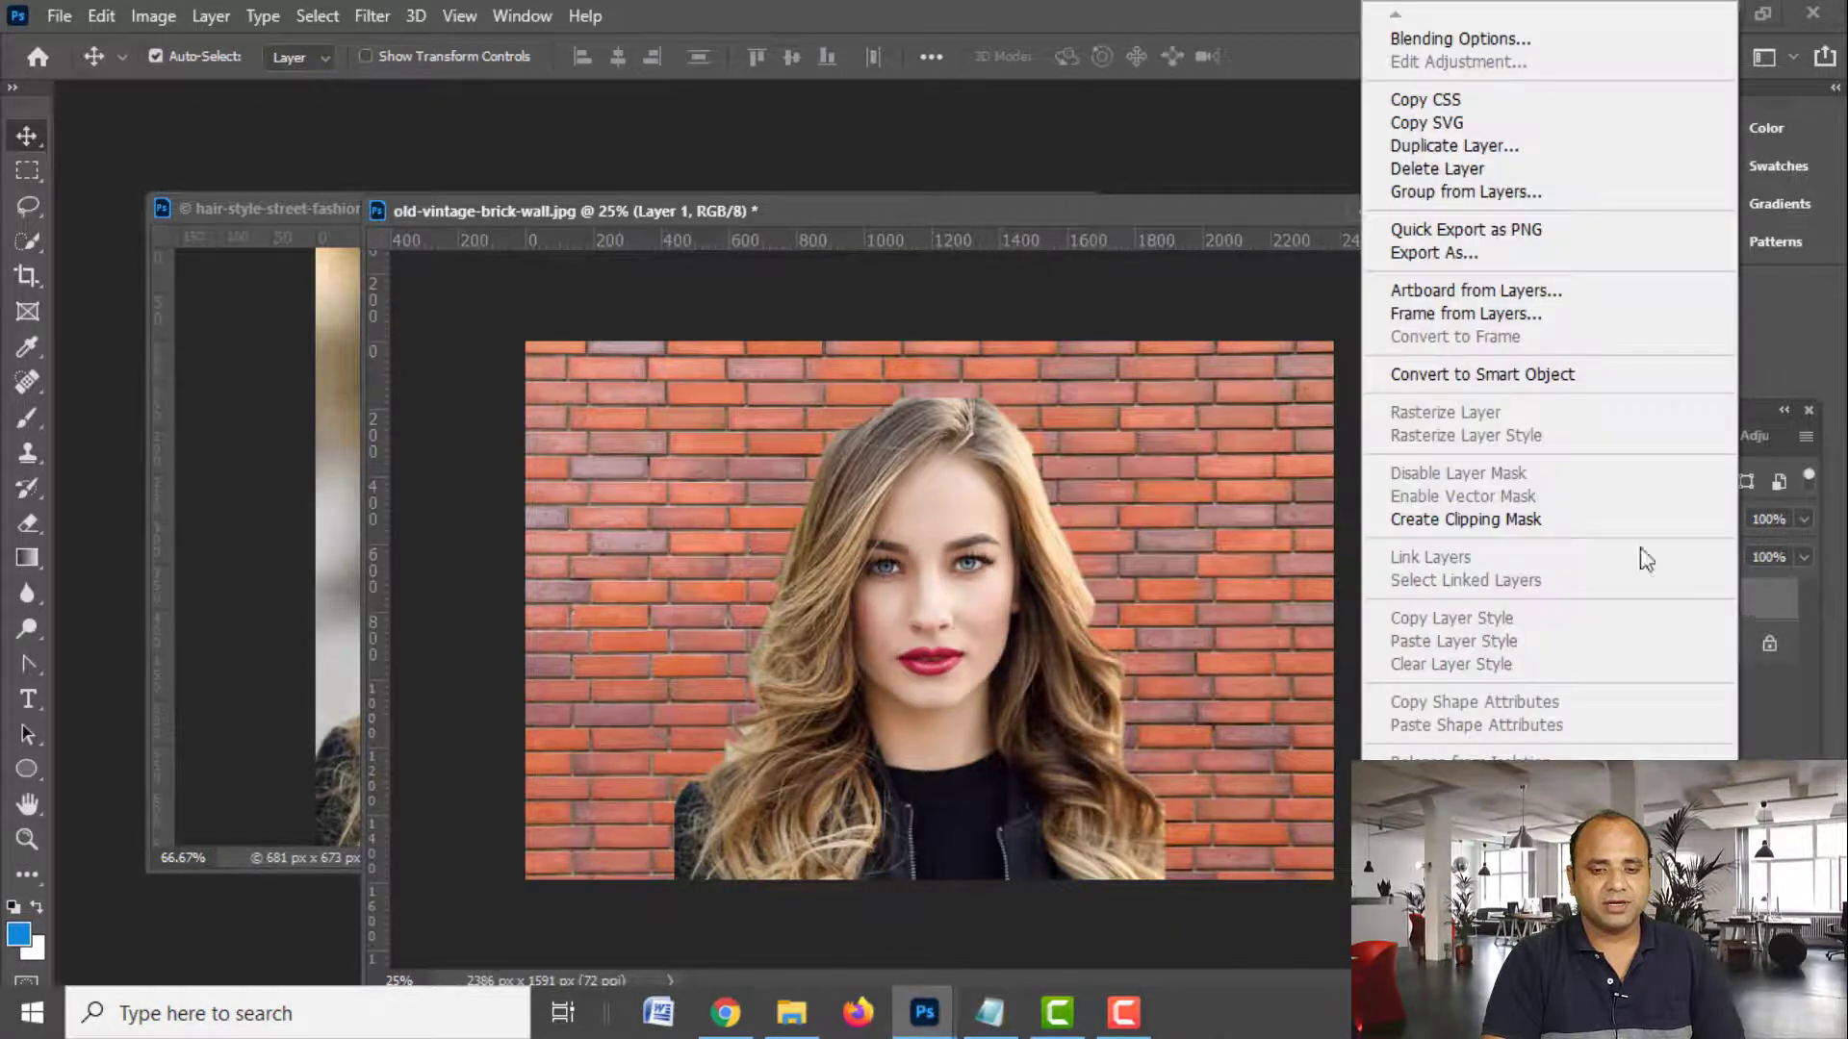
click(1562, 375)
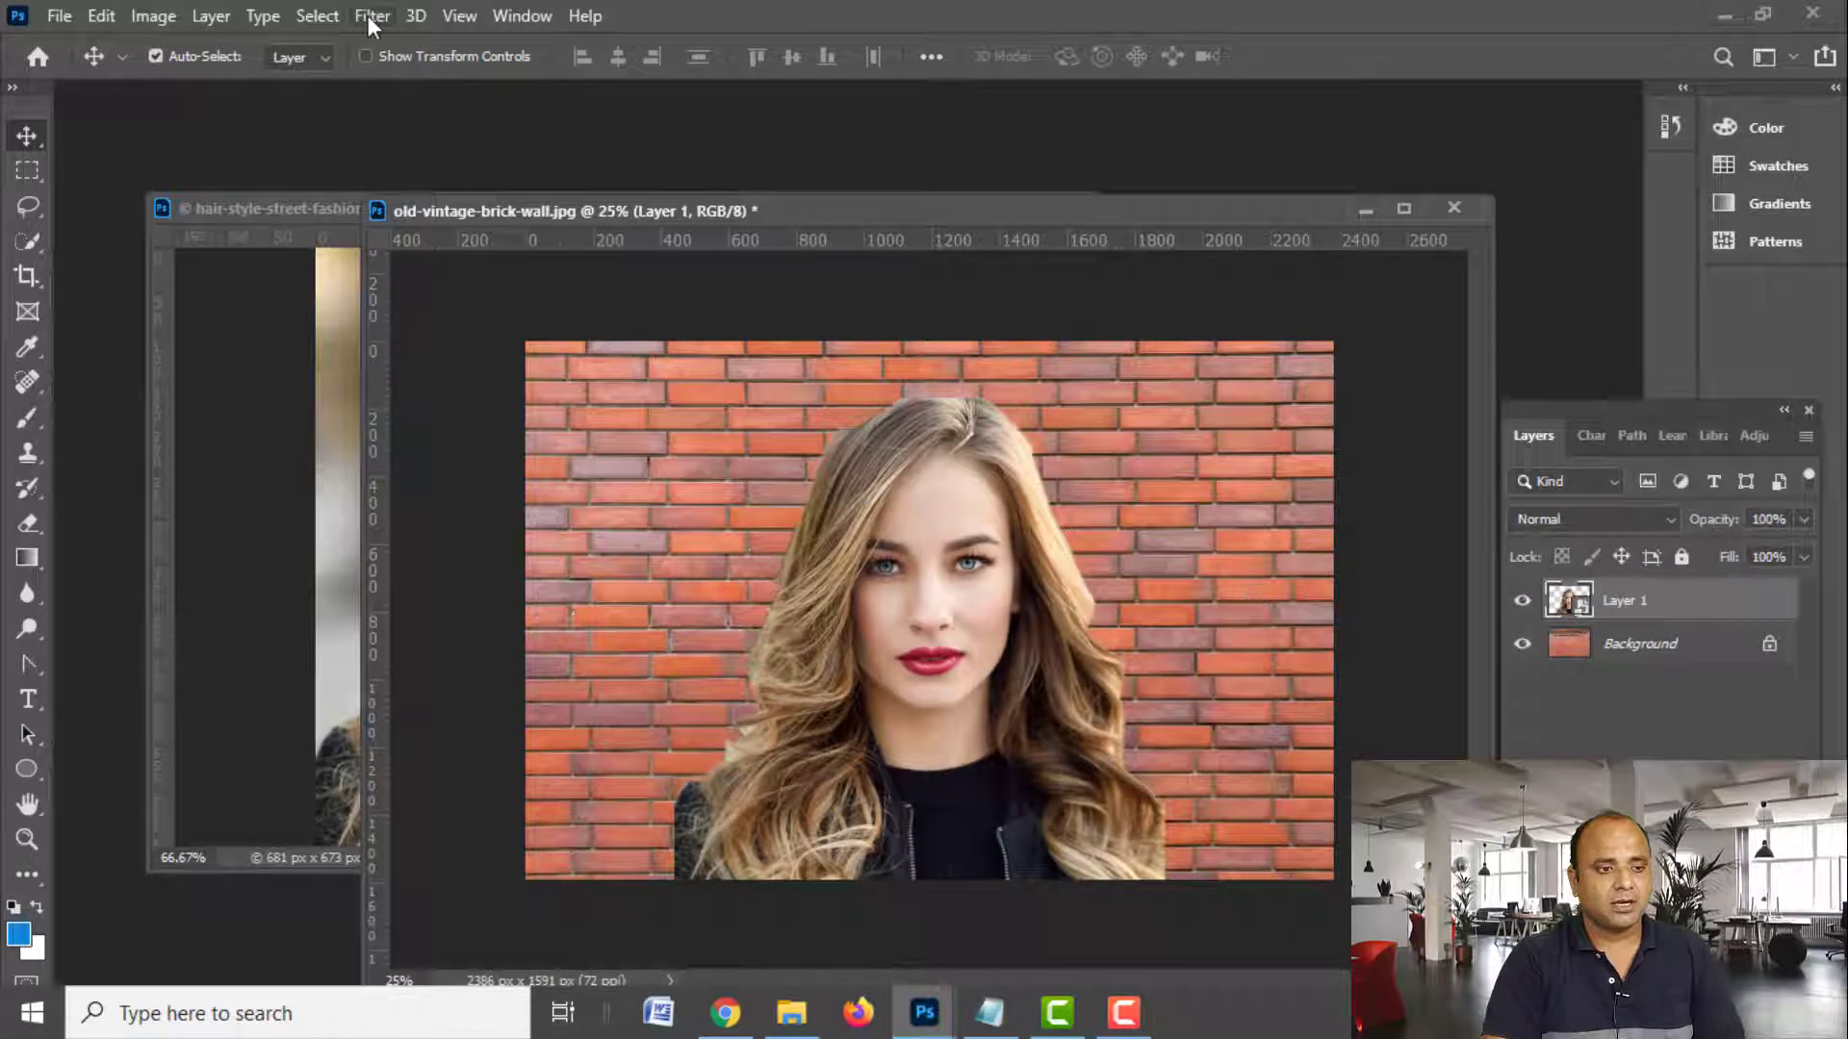
Give Layer 1 a 2 px black outside Stroke layer style
double_click(1760, 611)
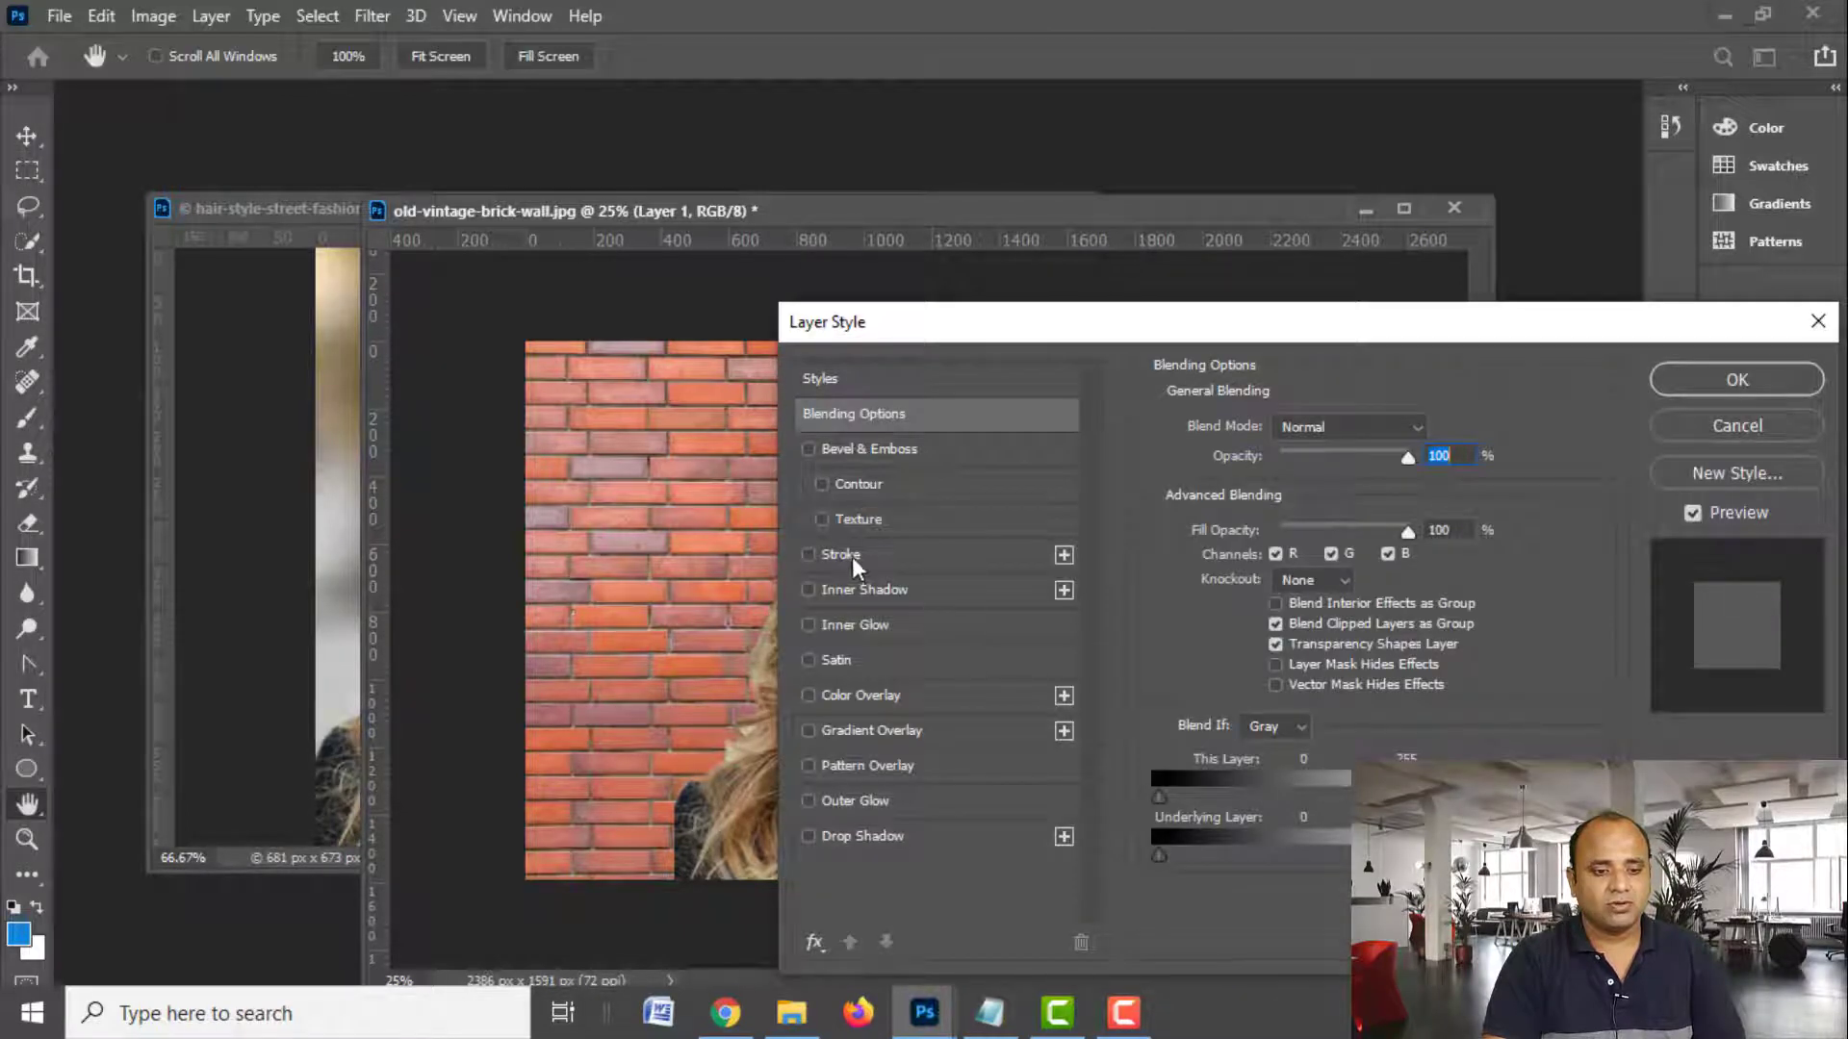
click(838, 555)
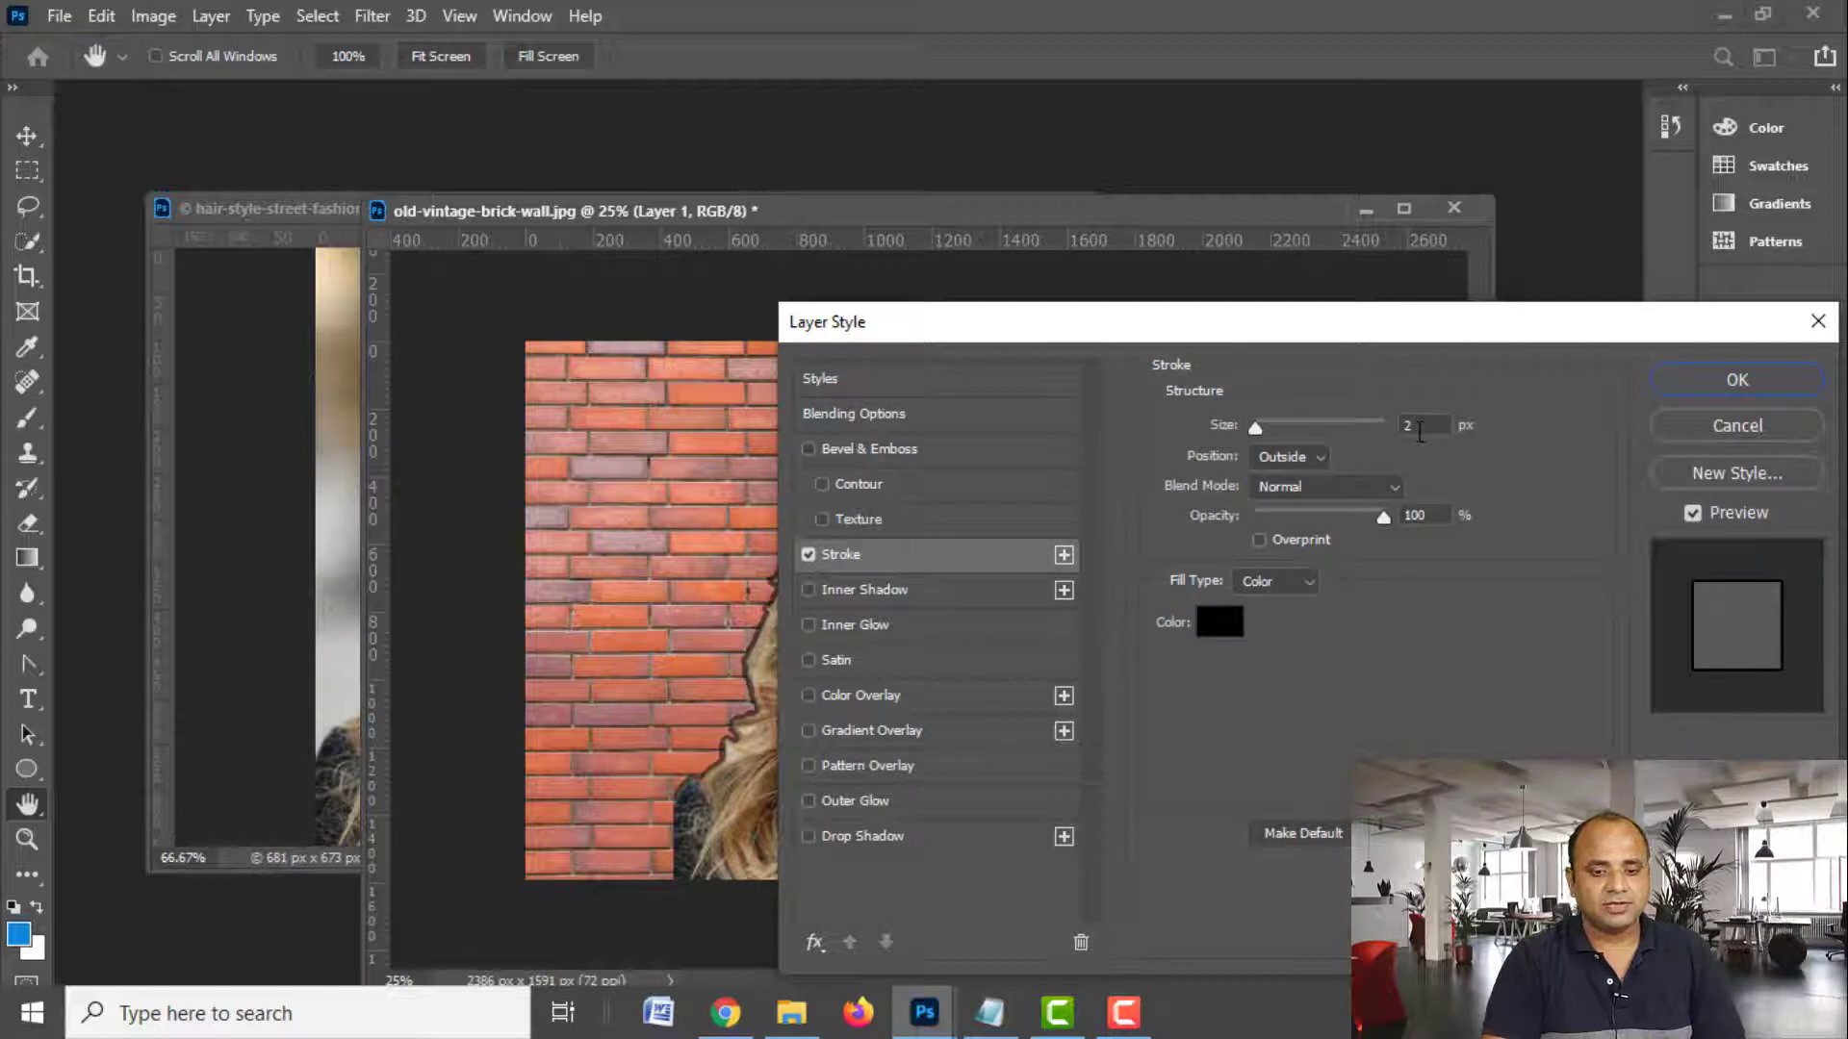
double_click(1420, 426)
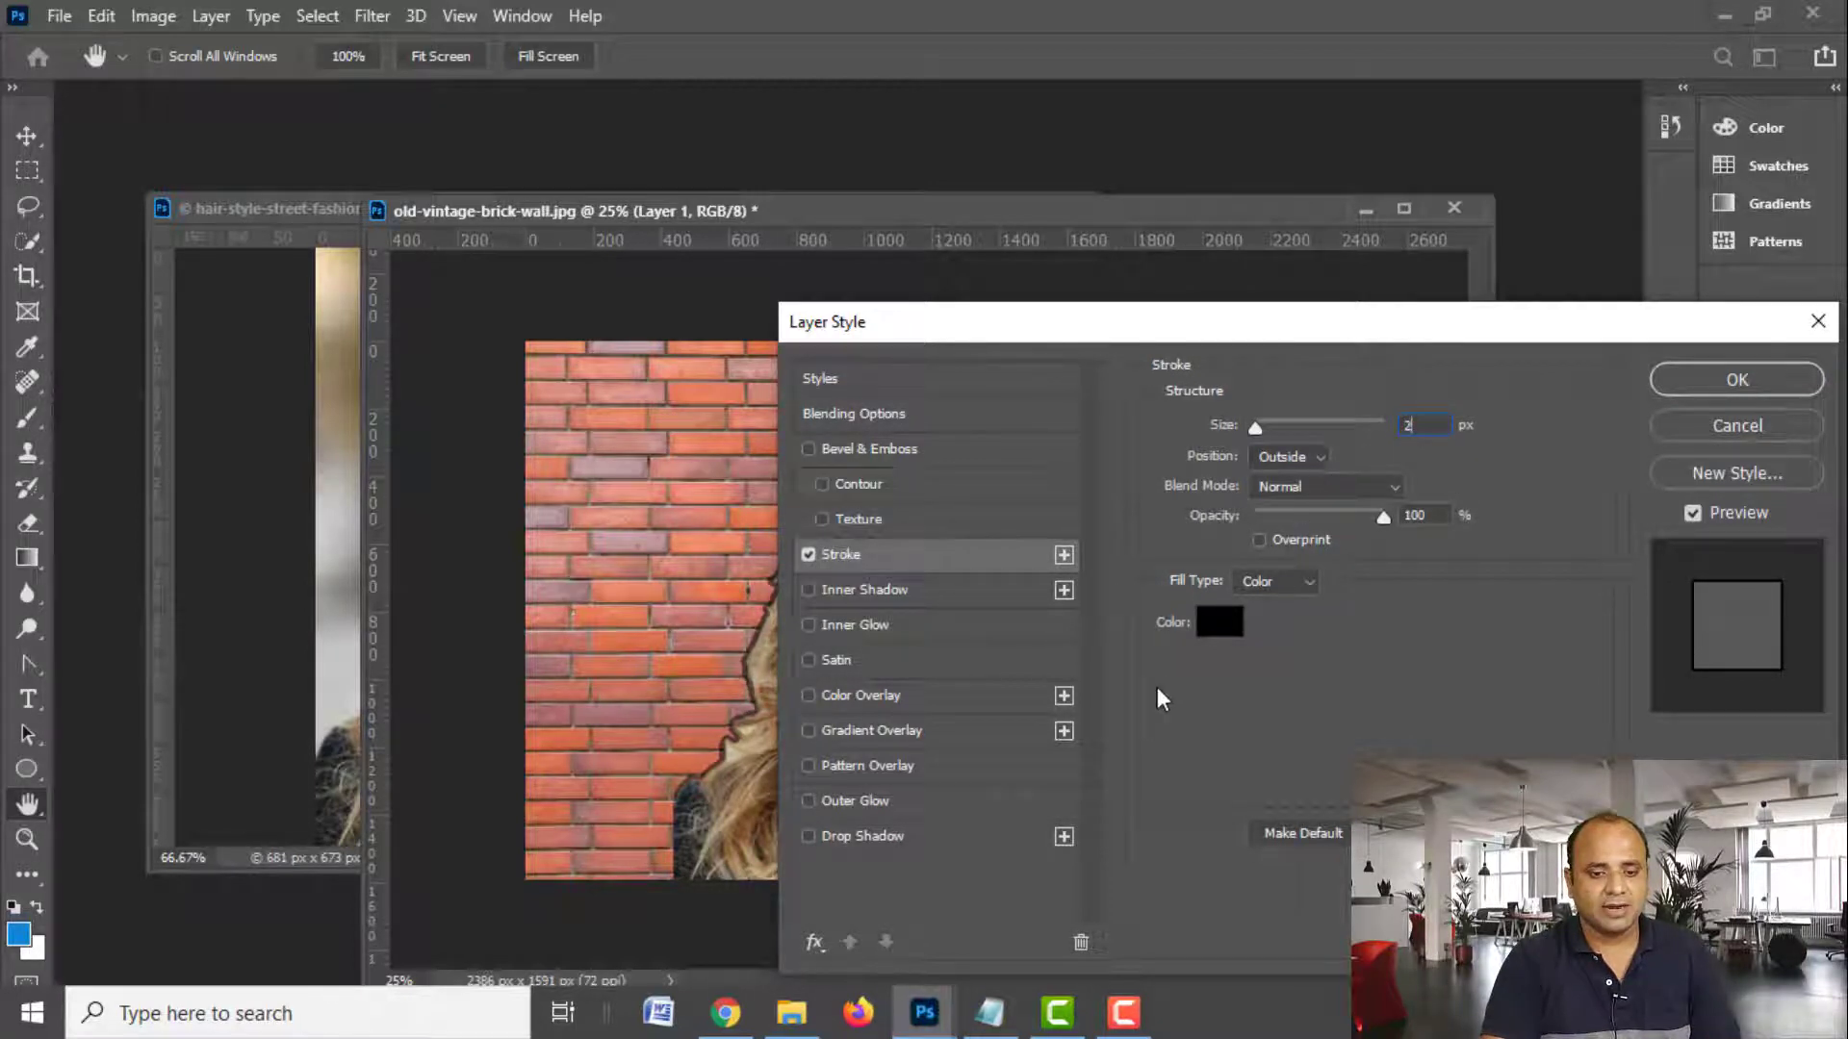
click(1223, 625)
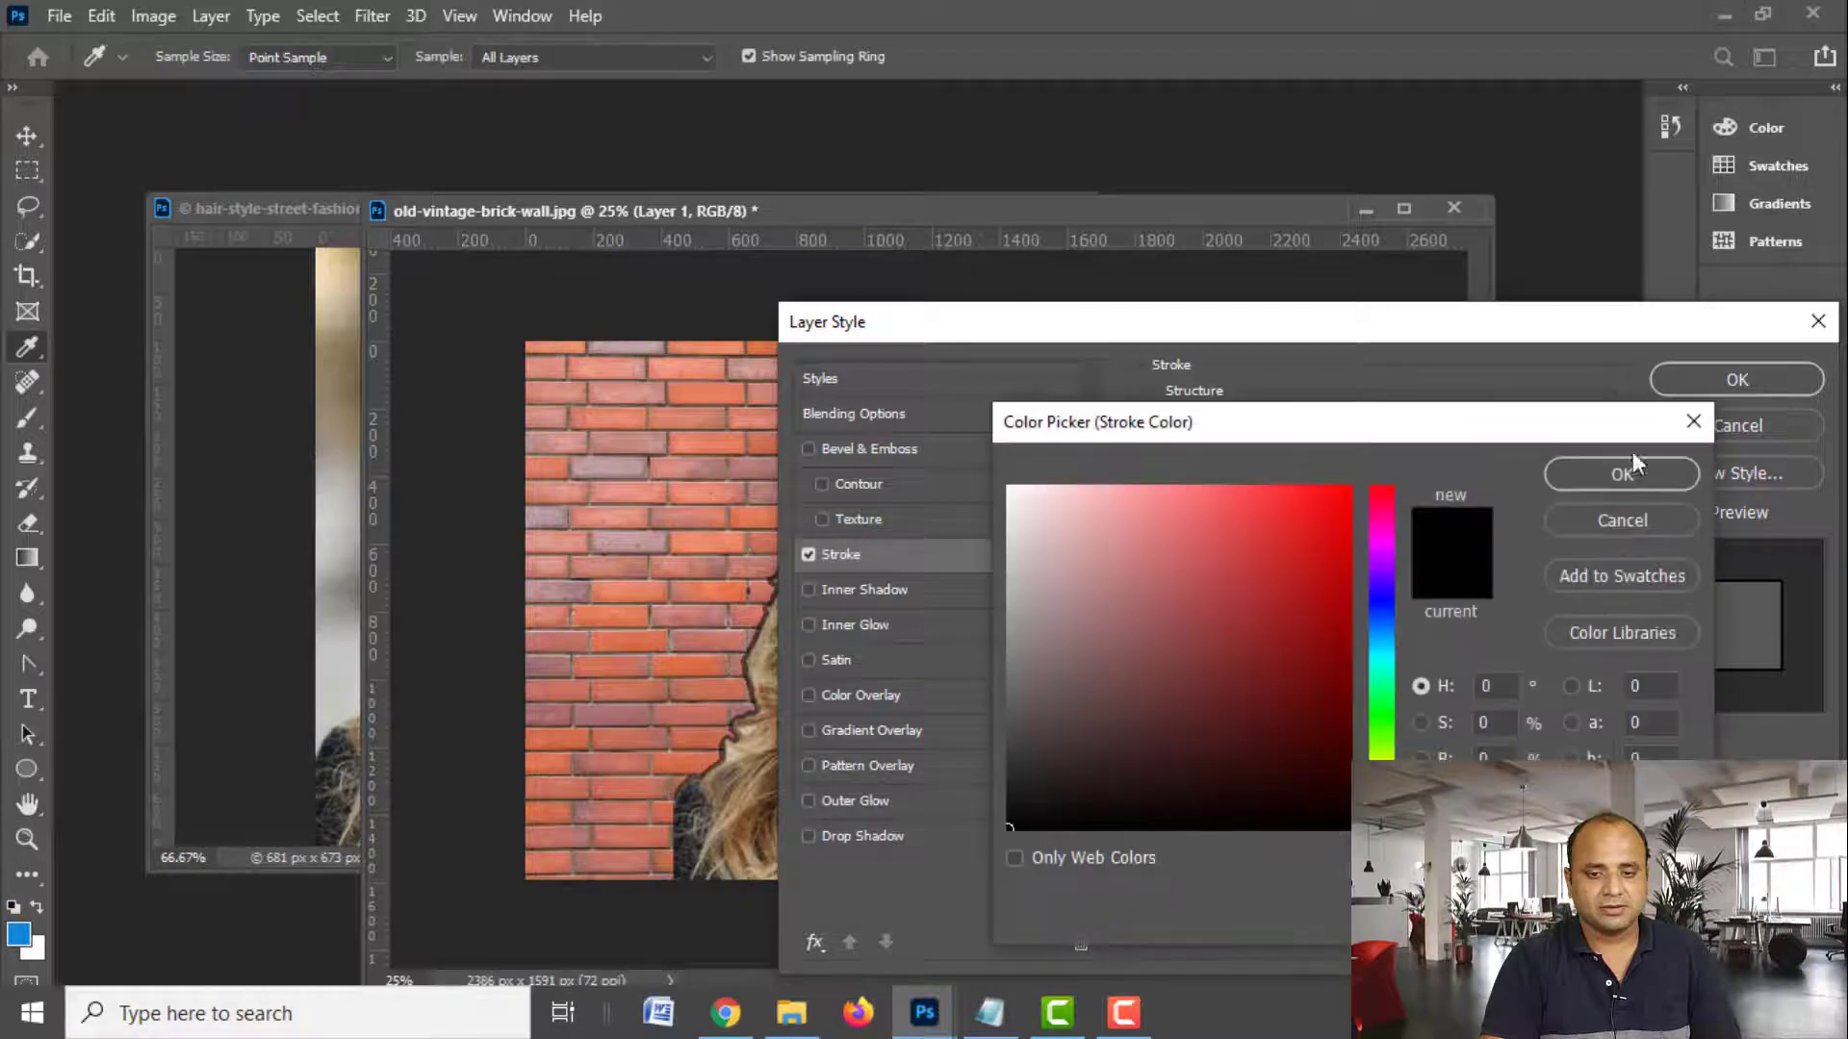
click(1630, 471)
click(1745, 376)
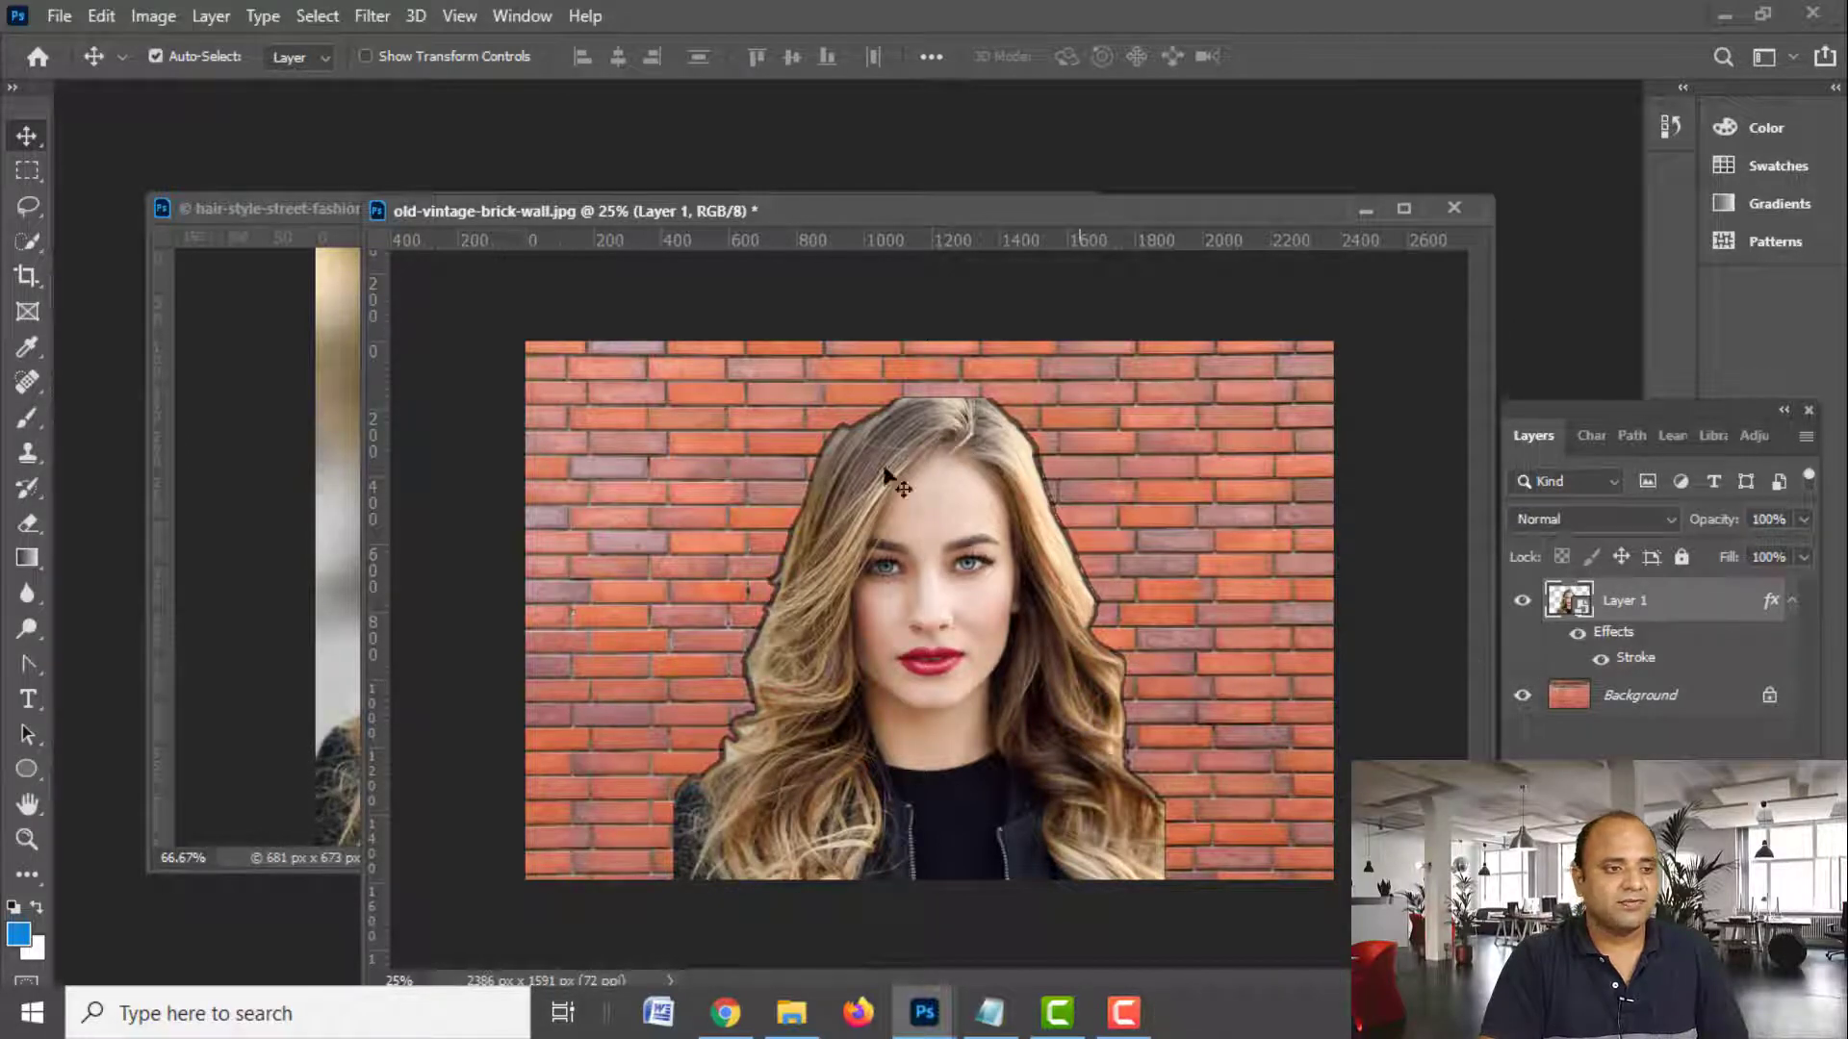
Apply the Filter Gallery's Artistic Fresco effect (brush size 3, detail 8, texture 1) to Layer 1
click(371, 16)
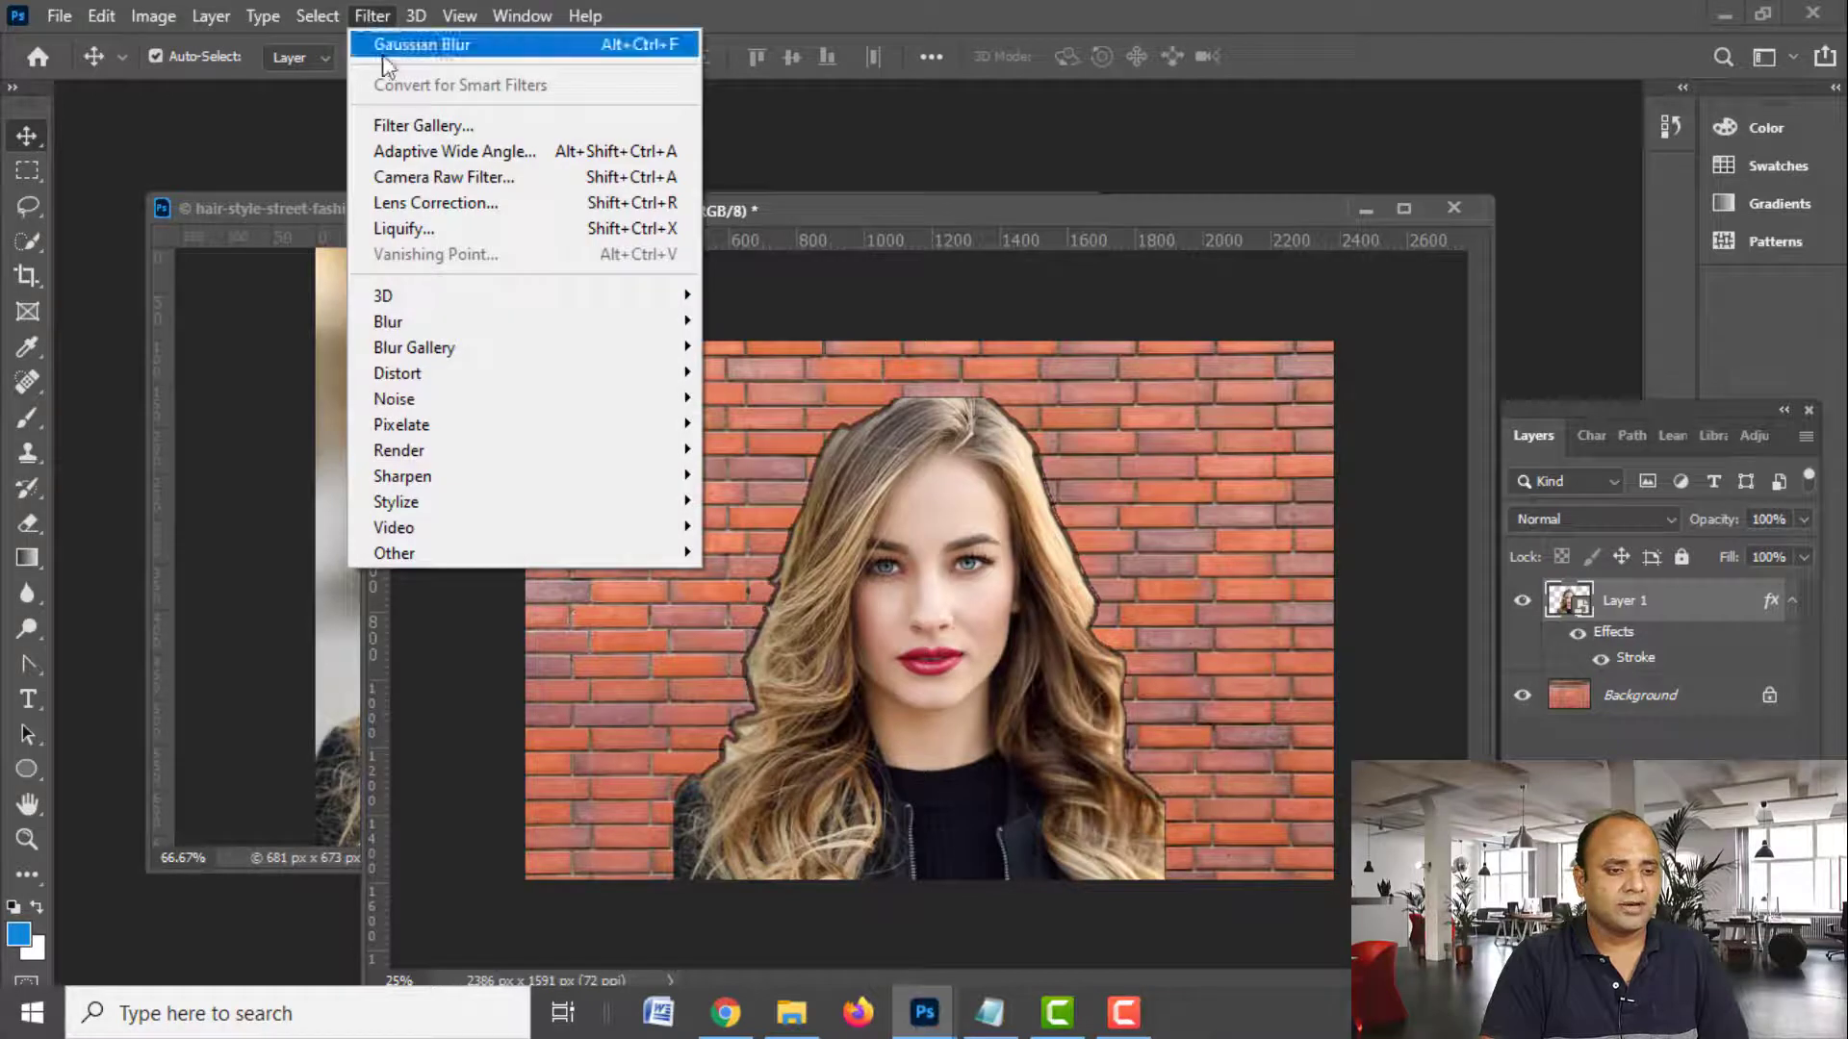
click(423, 125)
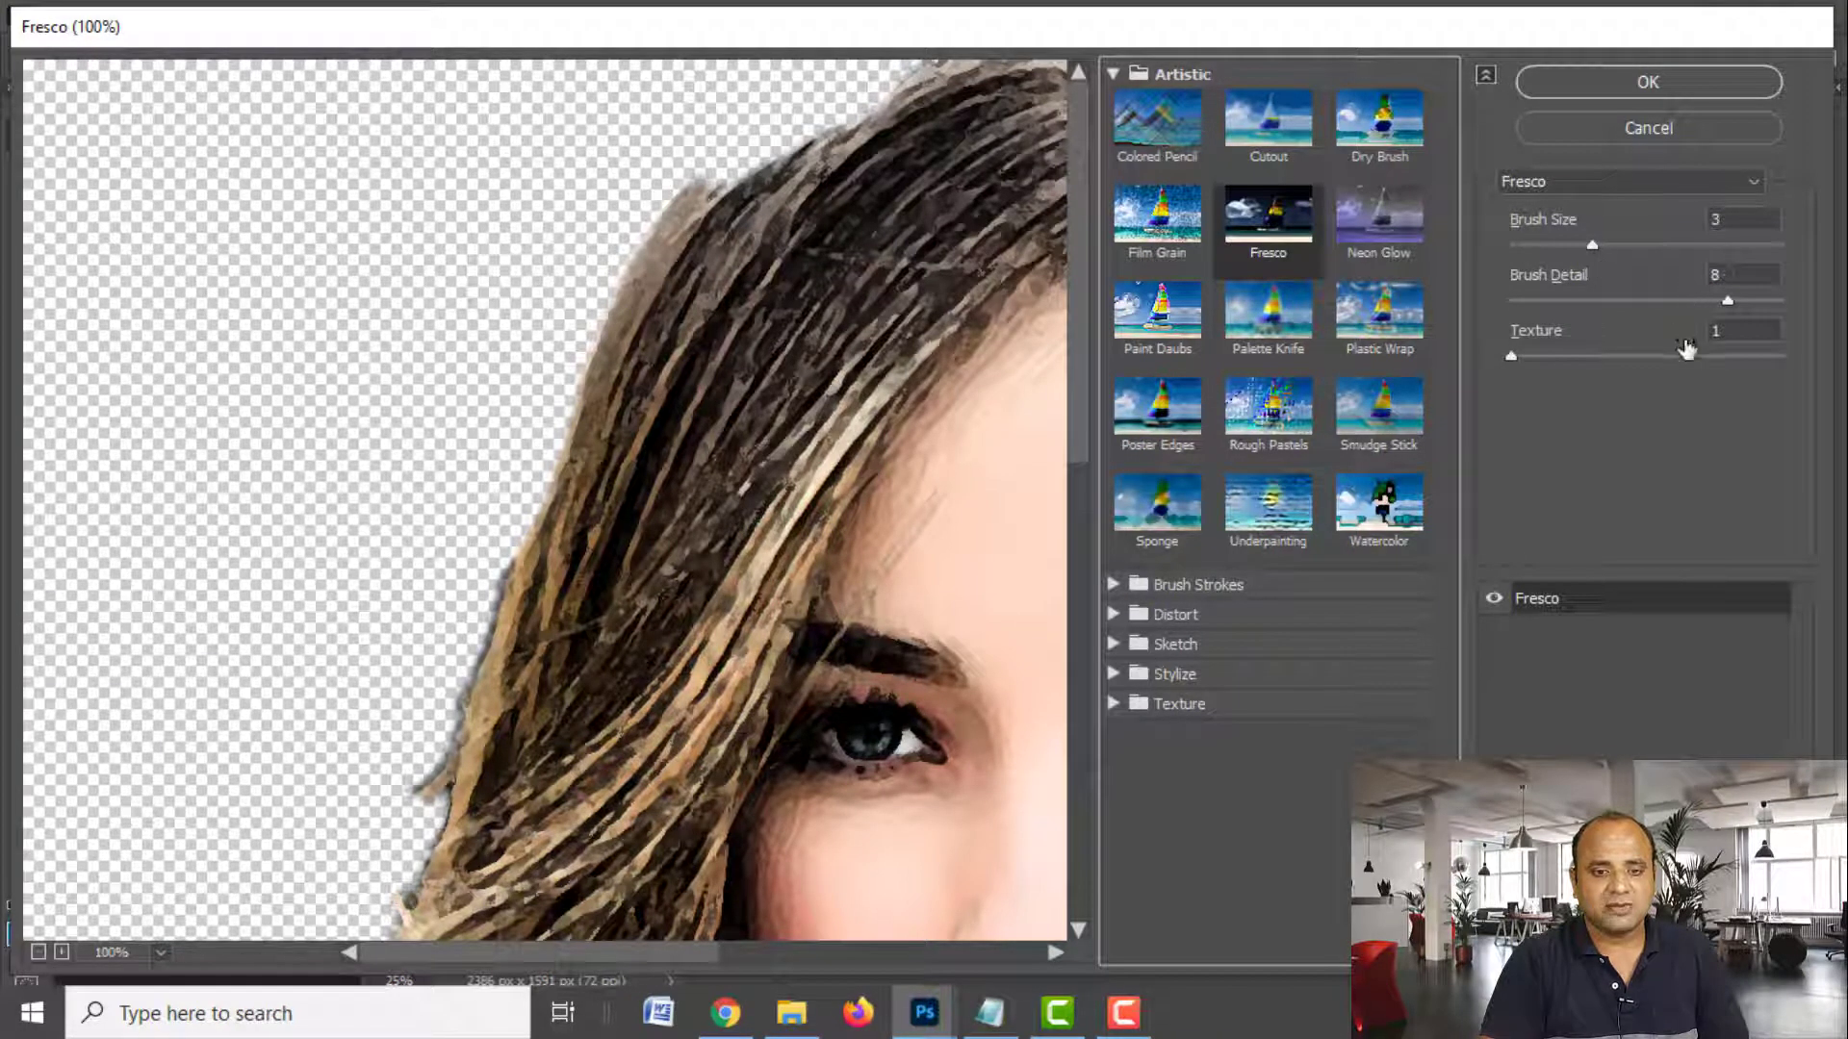
click(1670, 84)
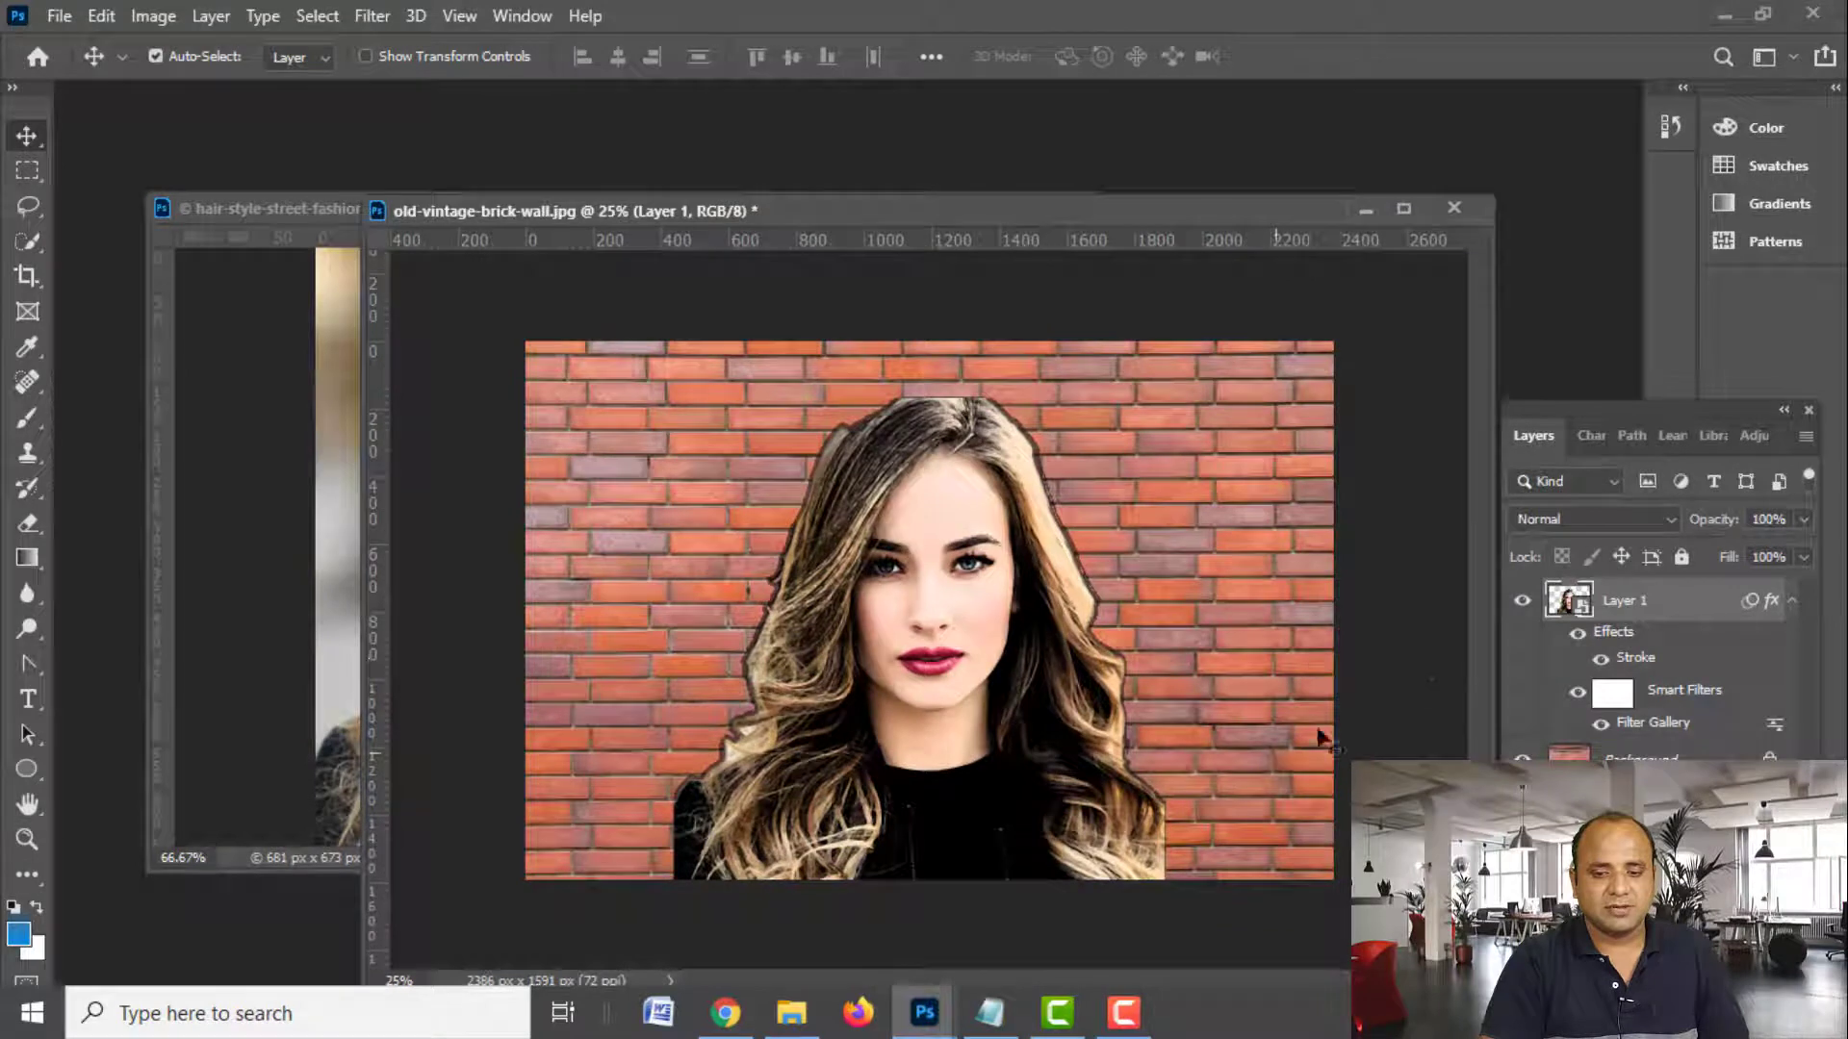
Rasterize Layer 1, then set its blend mode to Overlay at 80% opacity
right_click(1680, 614)
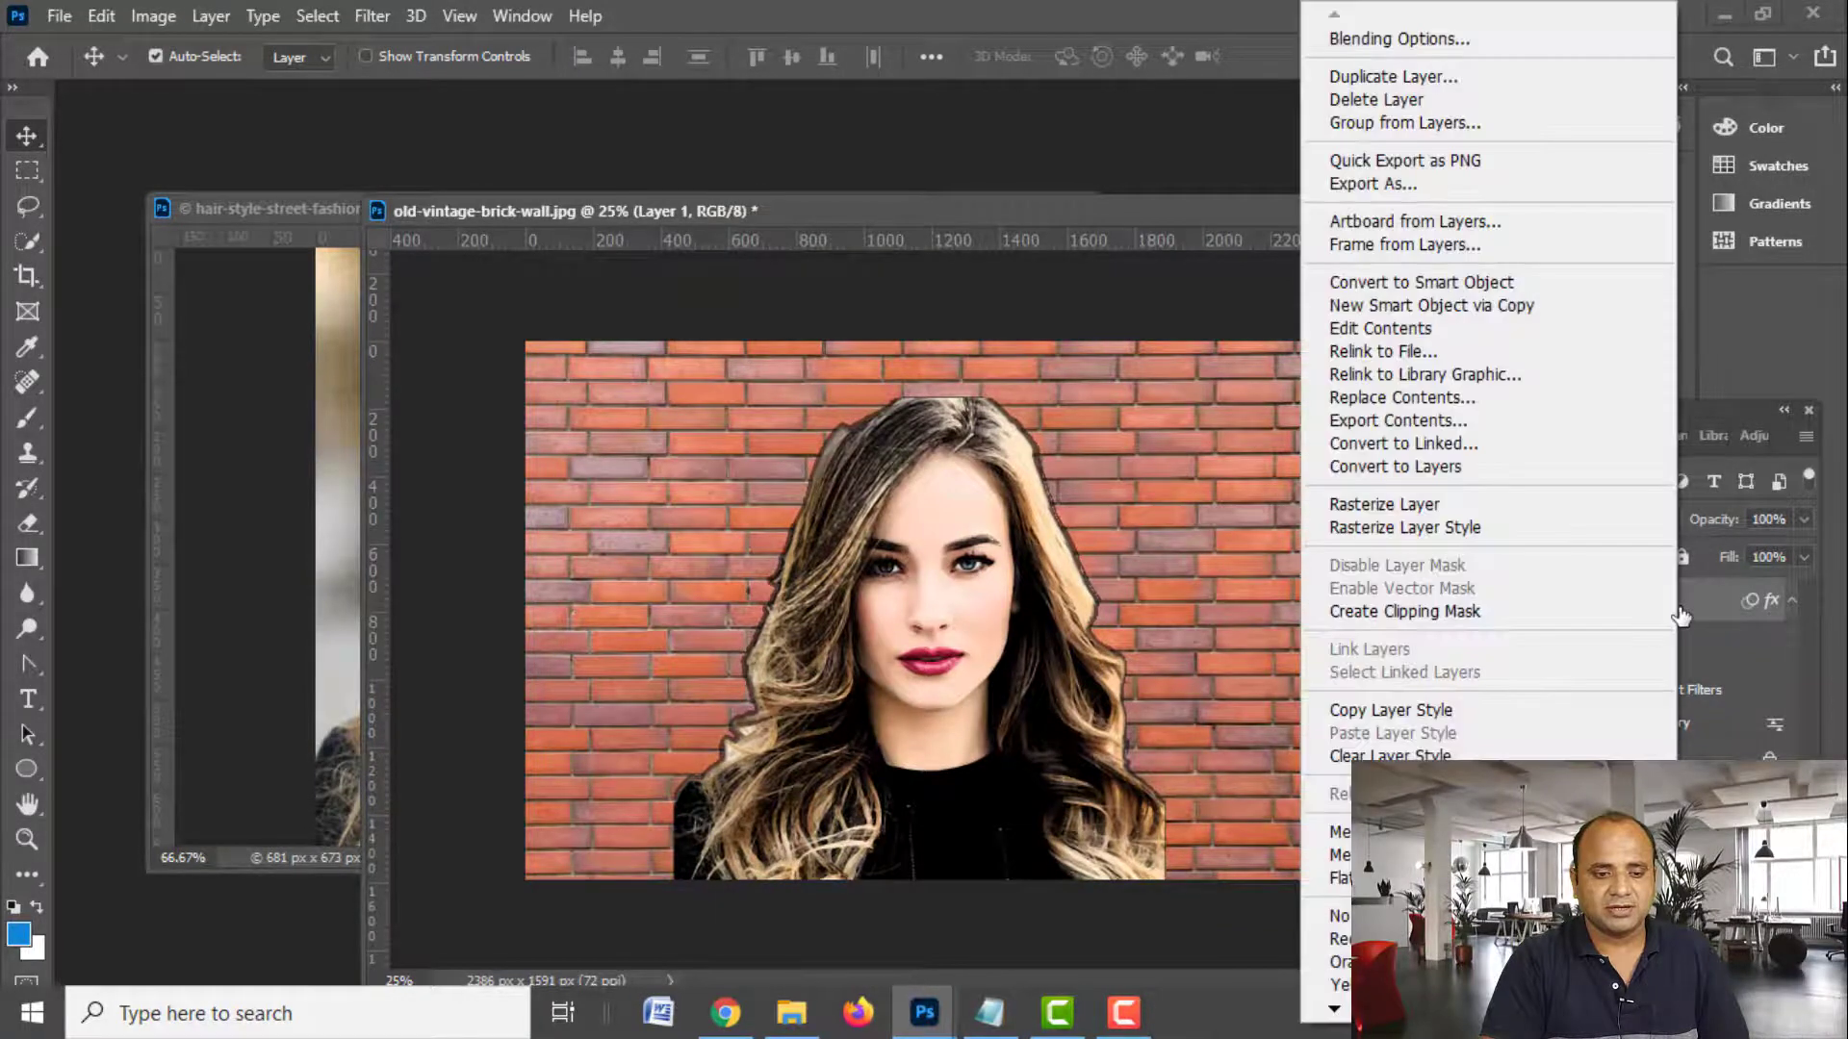
click(1485, 284)
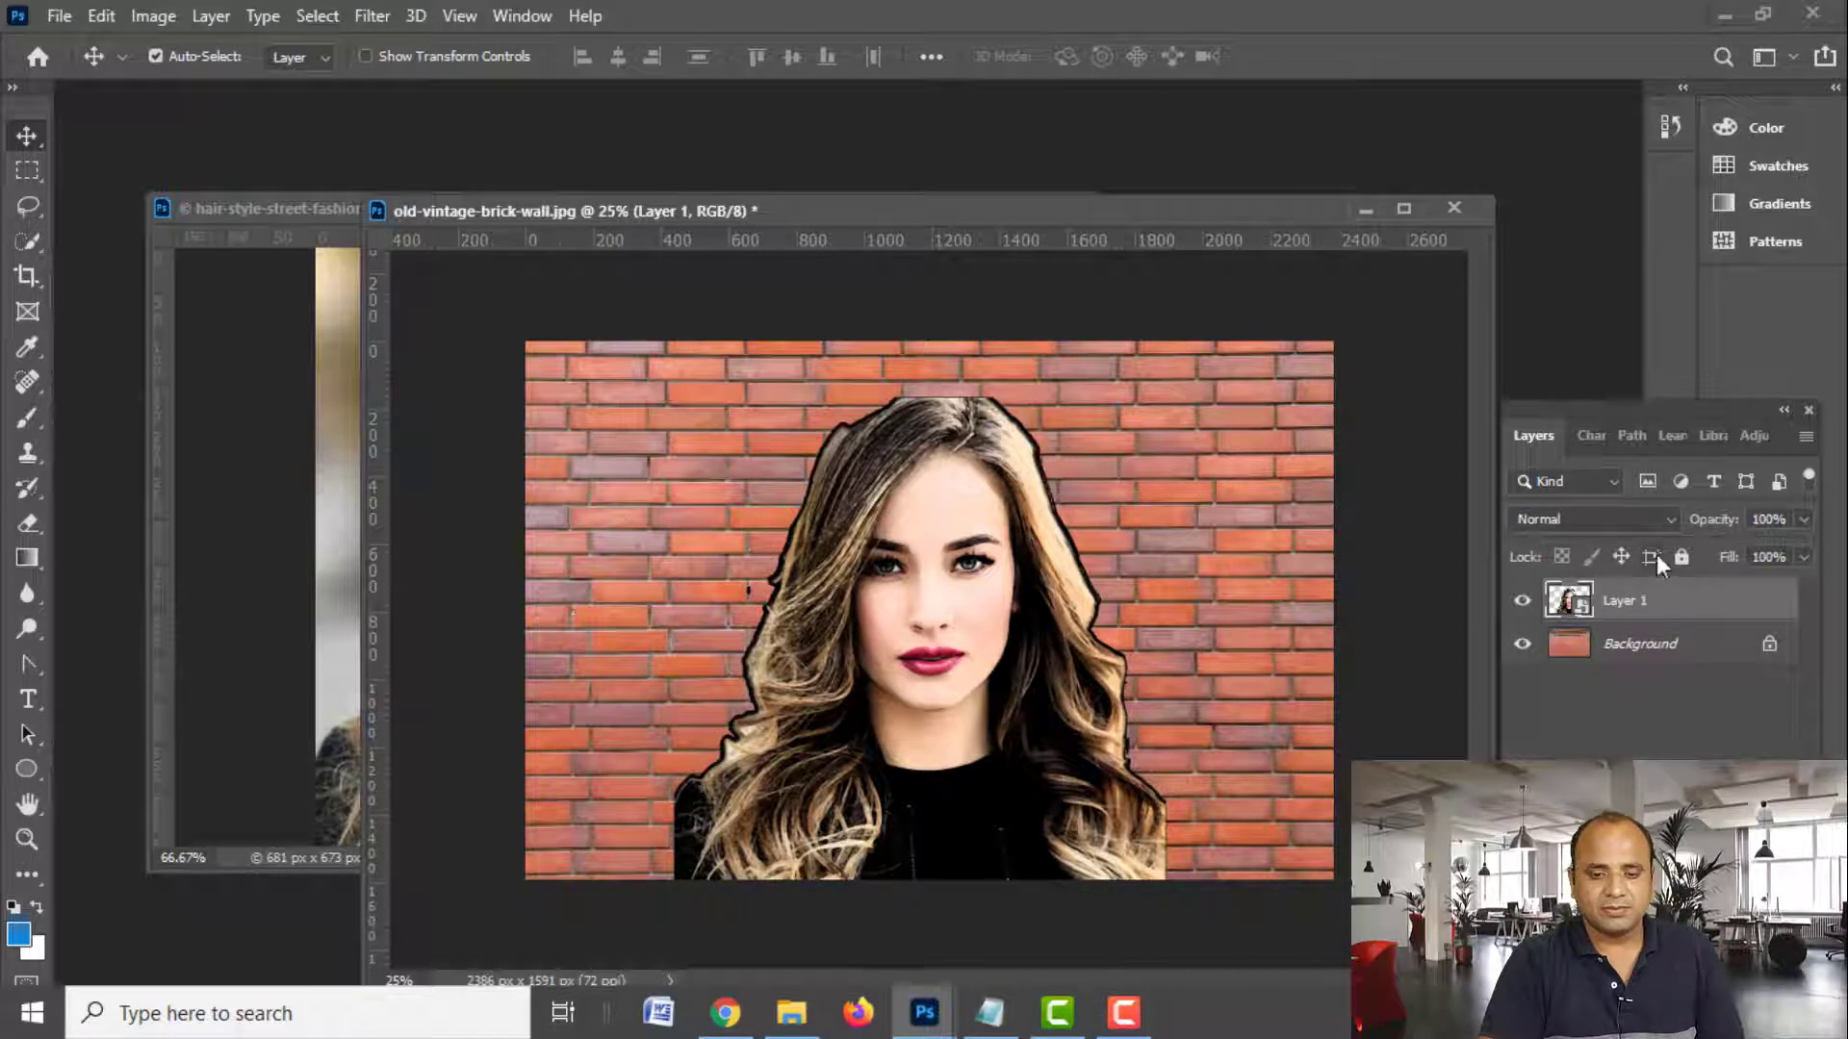
click(1670, 520)
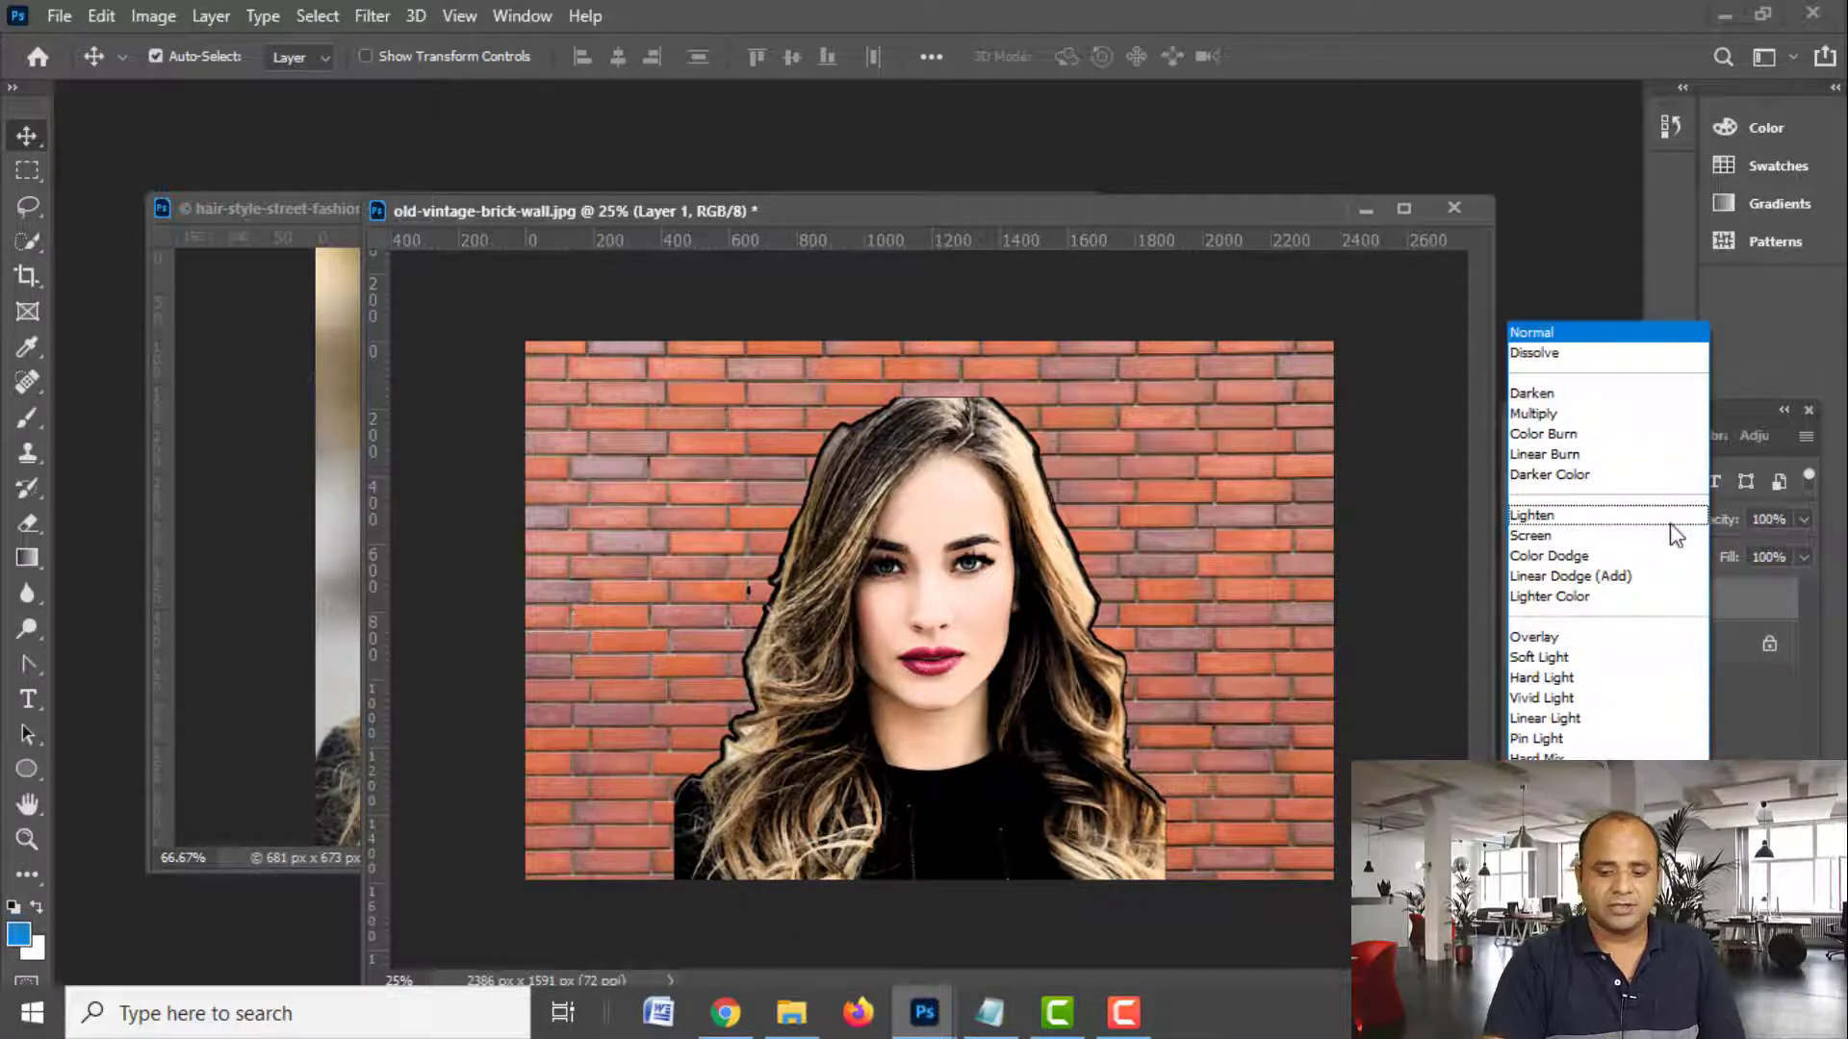
click(1592, 637)
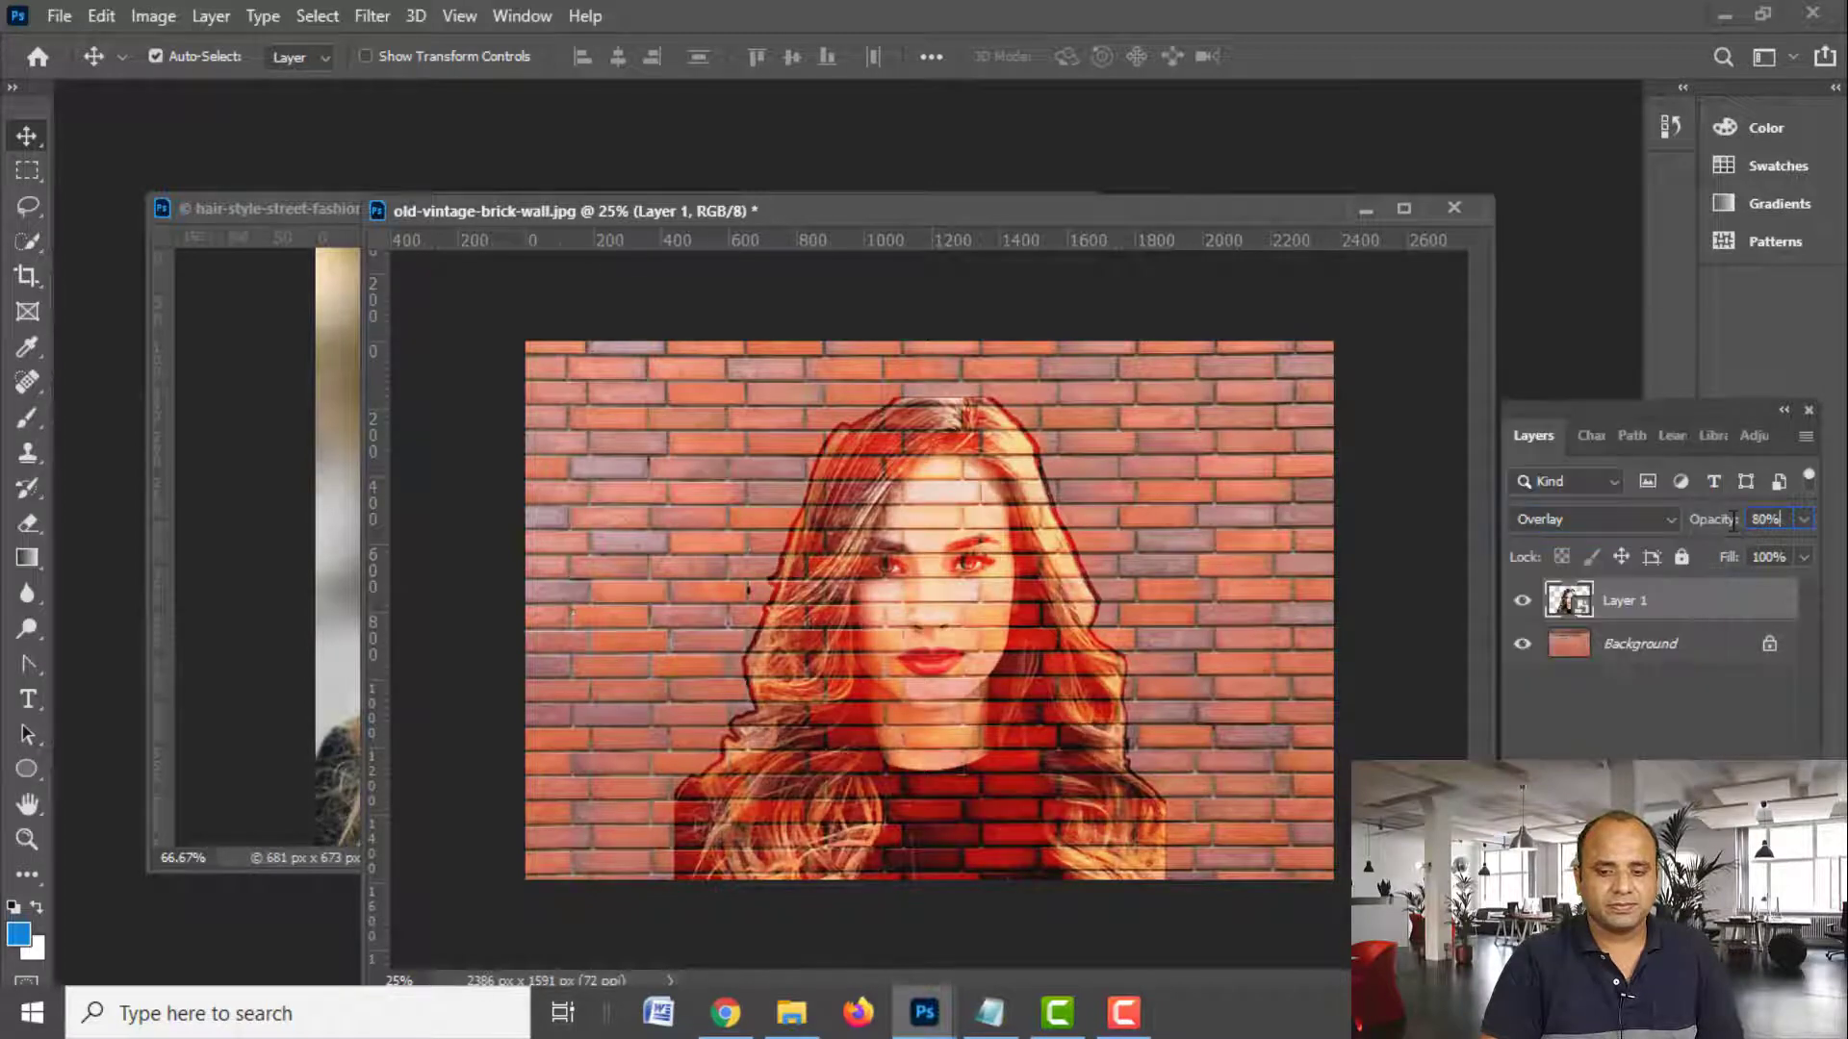
drag(1752, 521, 1733, 520)
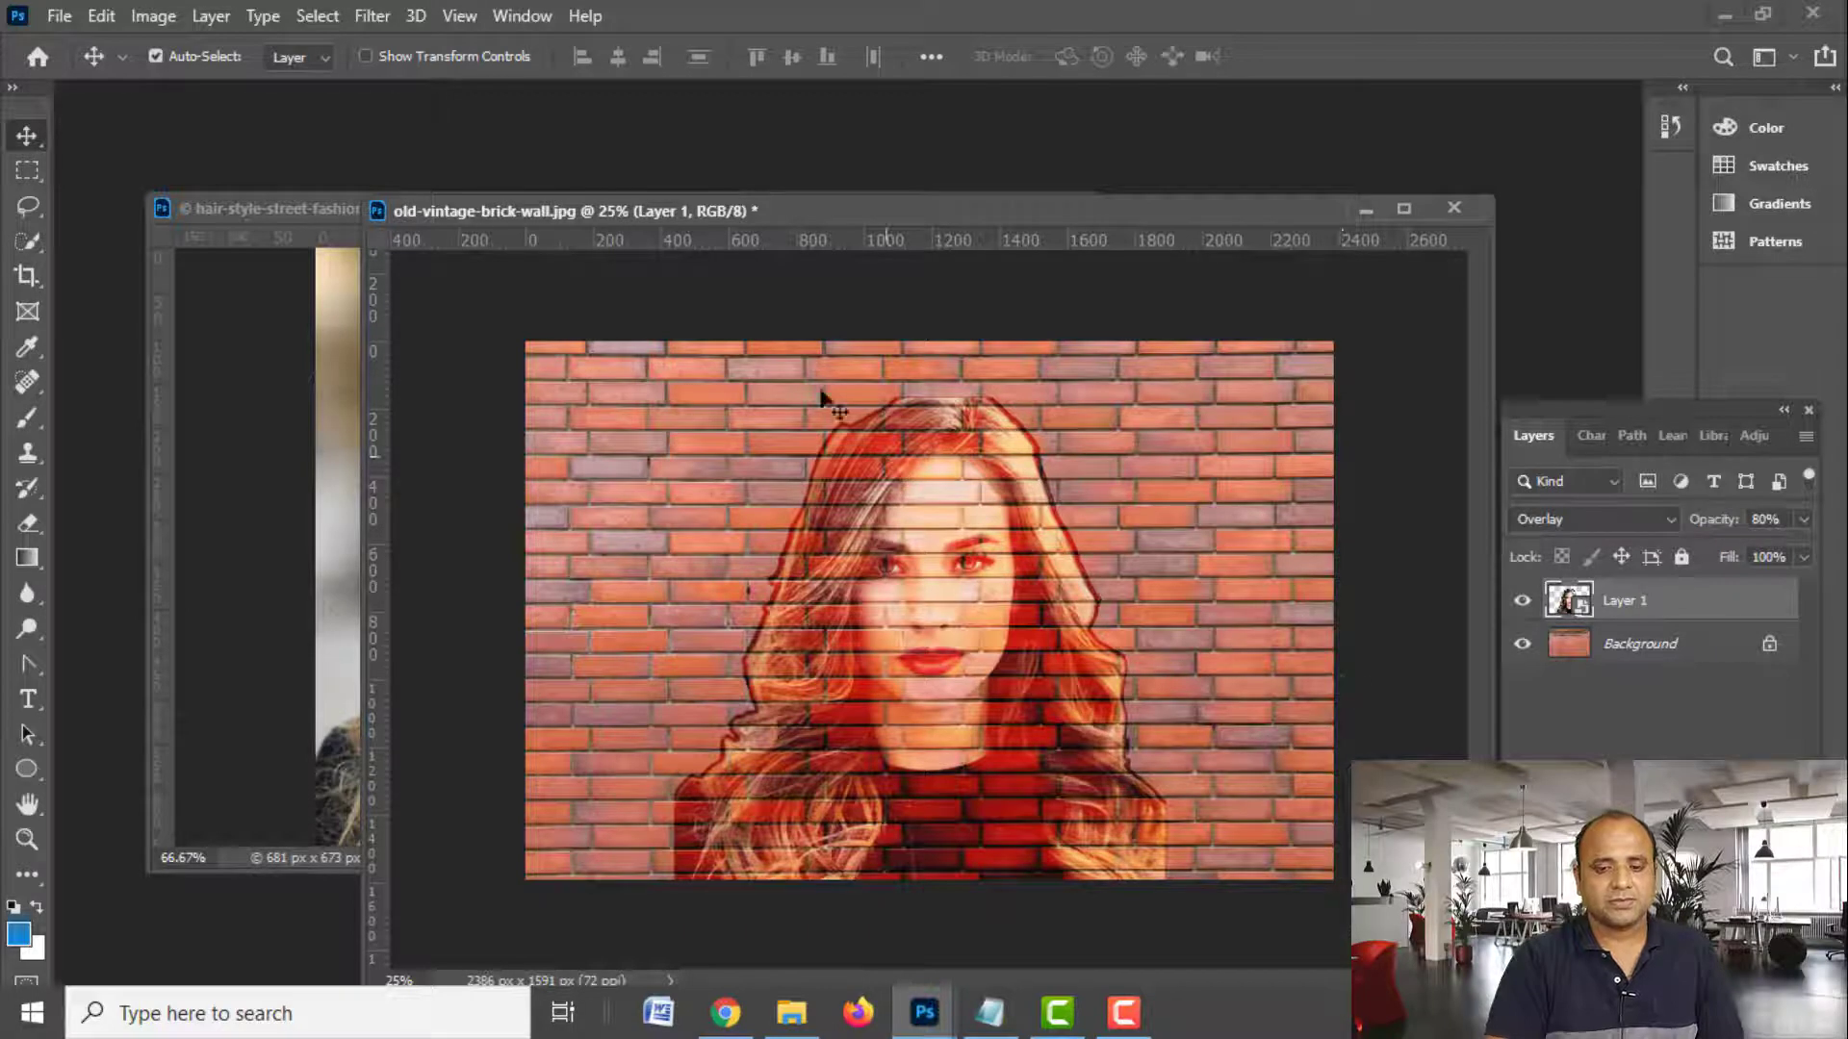
click(372, 16)
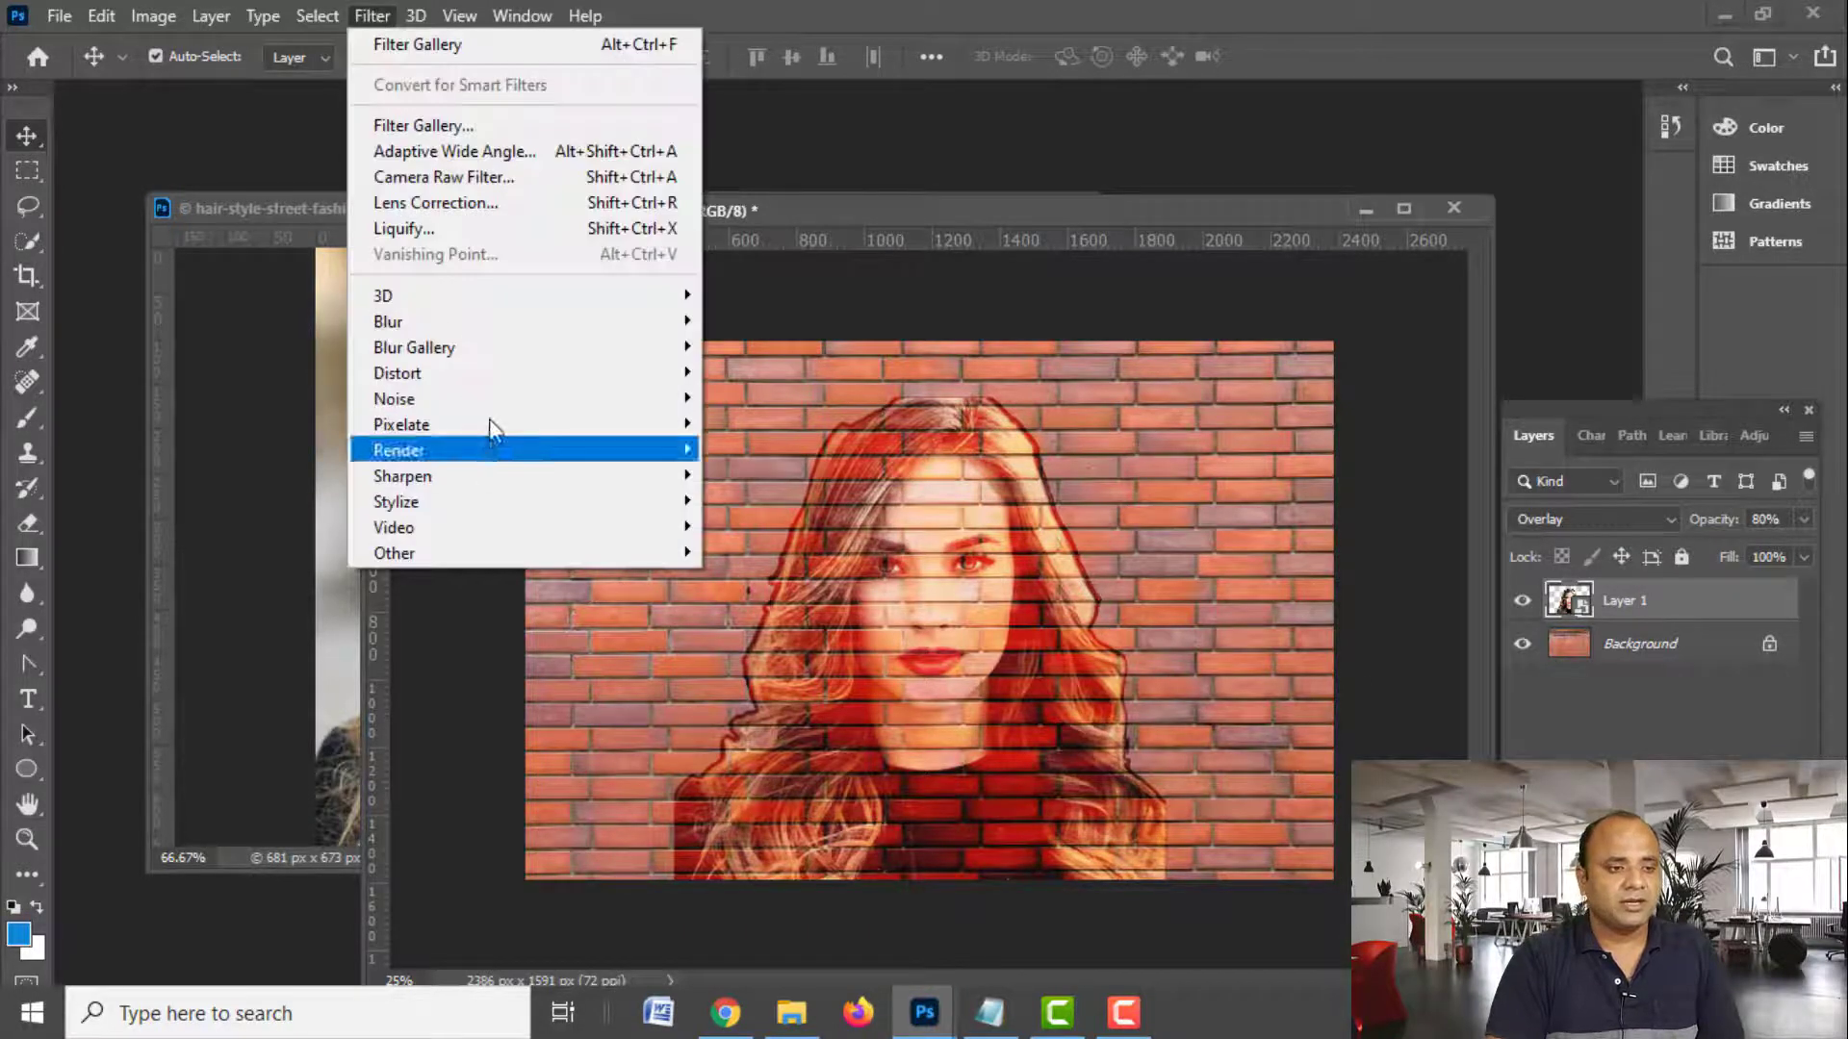
Apply a Displace filter with scales 10/10 using Displacement03.psd as the displacement map
mouse_move(397, 373)
click(722, 373)
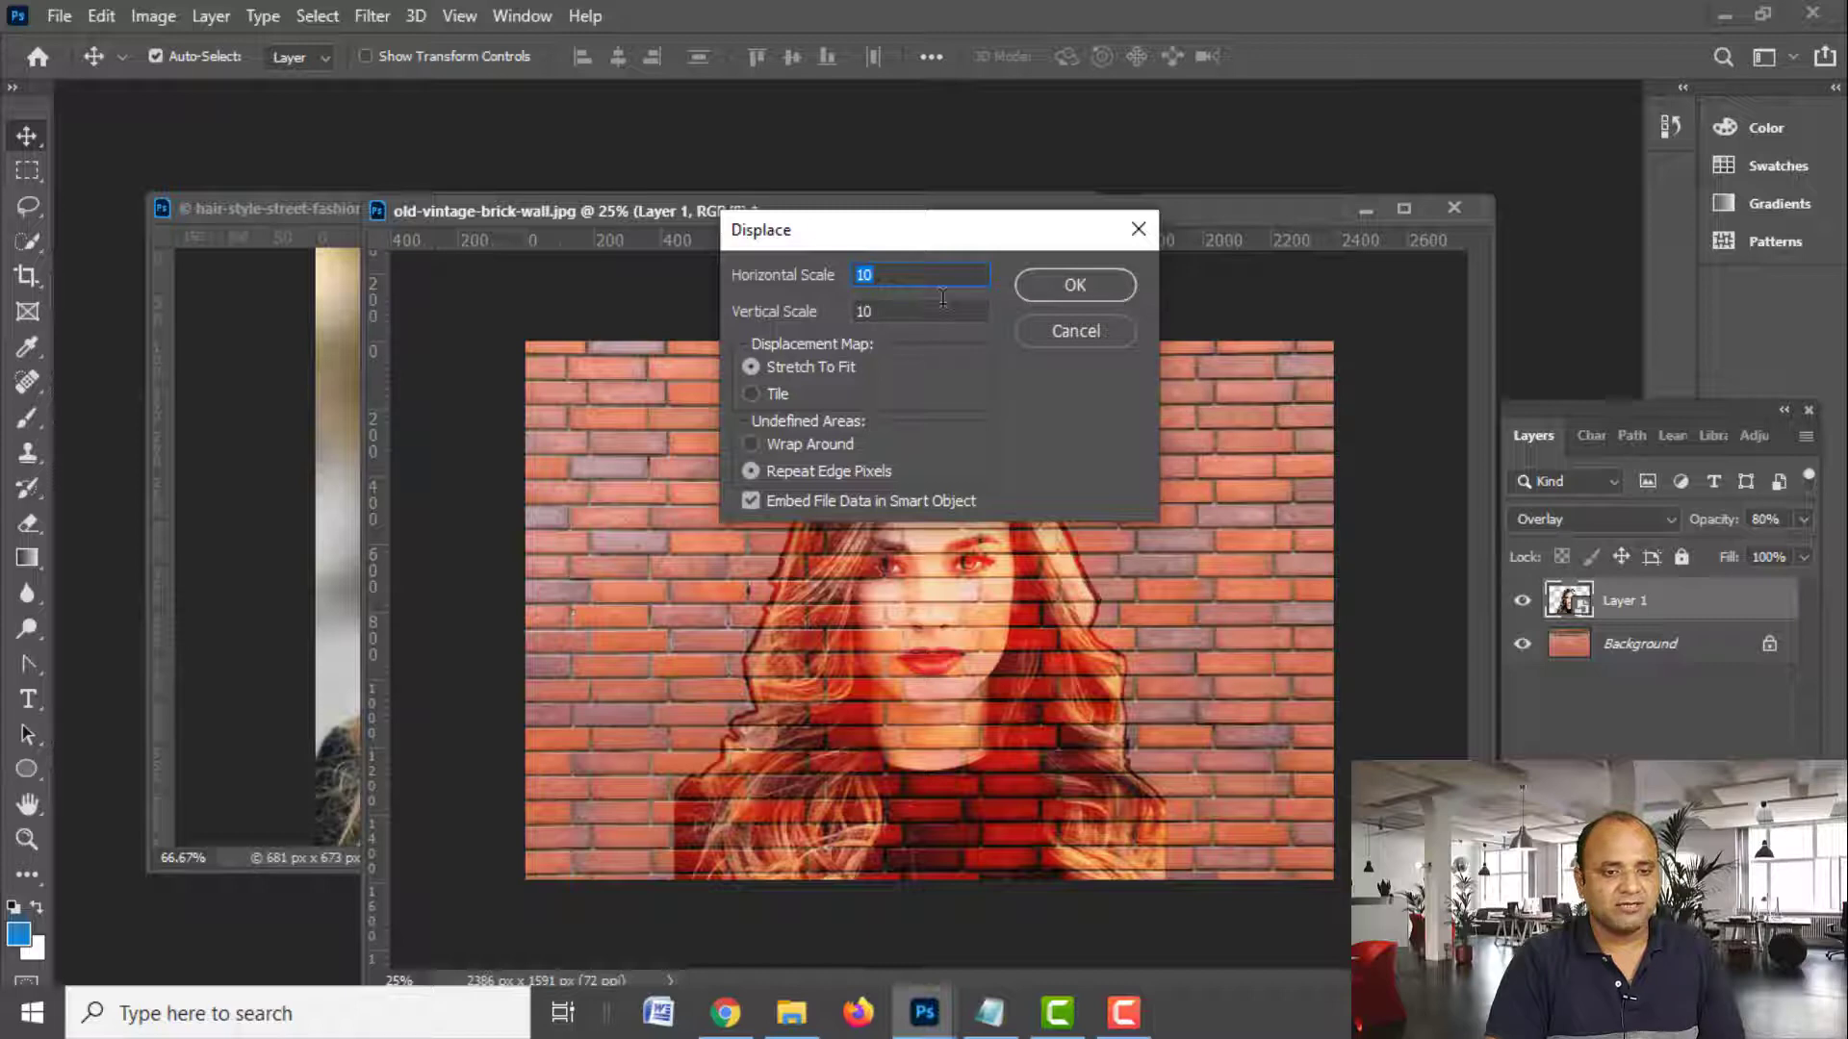
click(1074, 285)
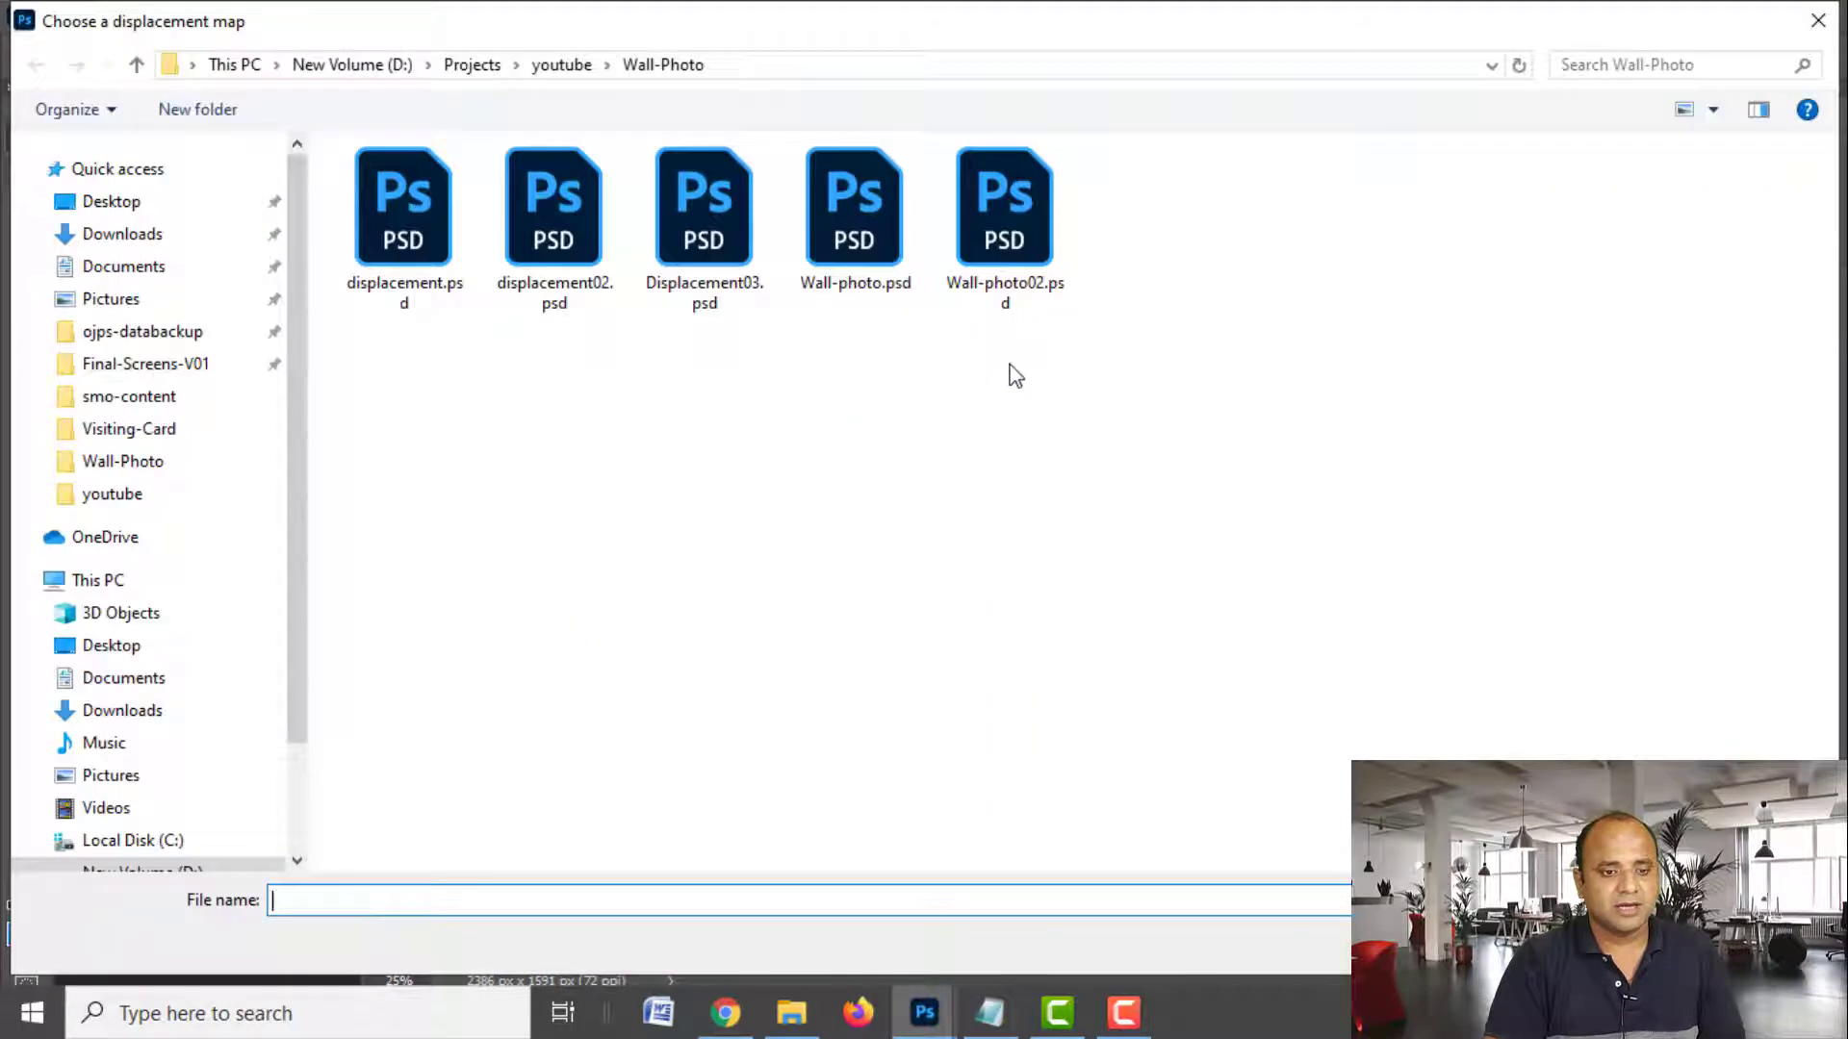
double_click(730, 276)
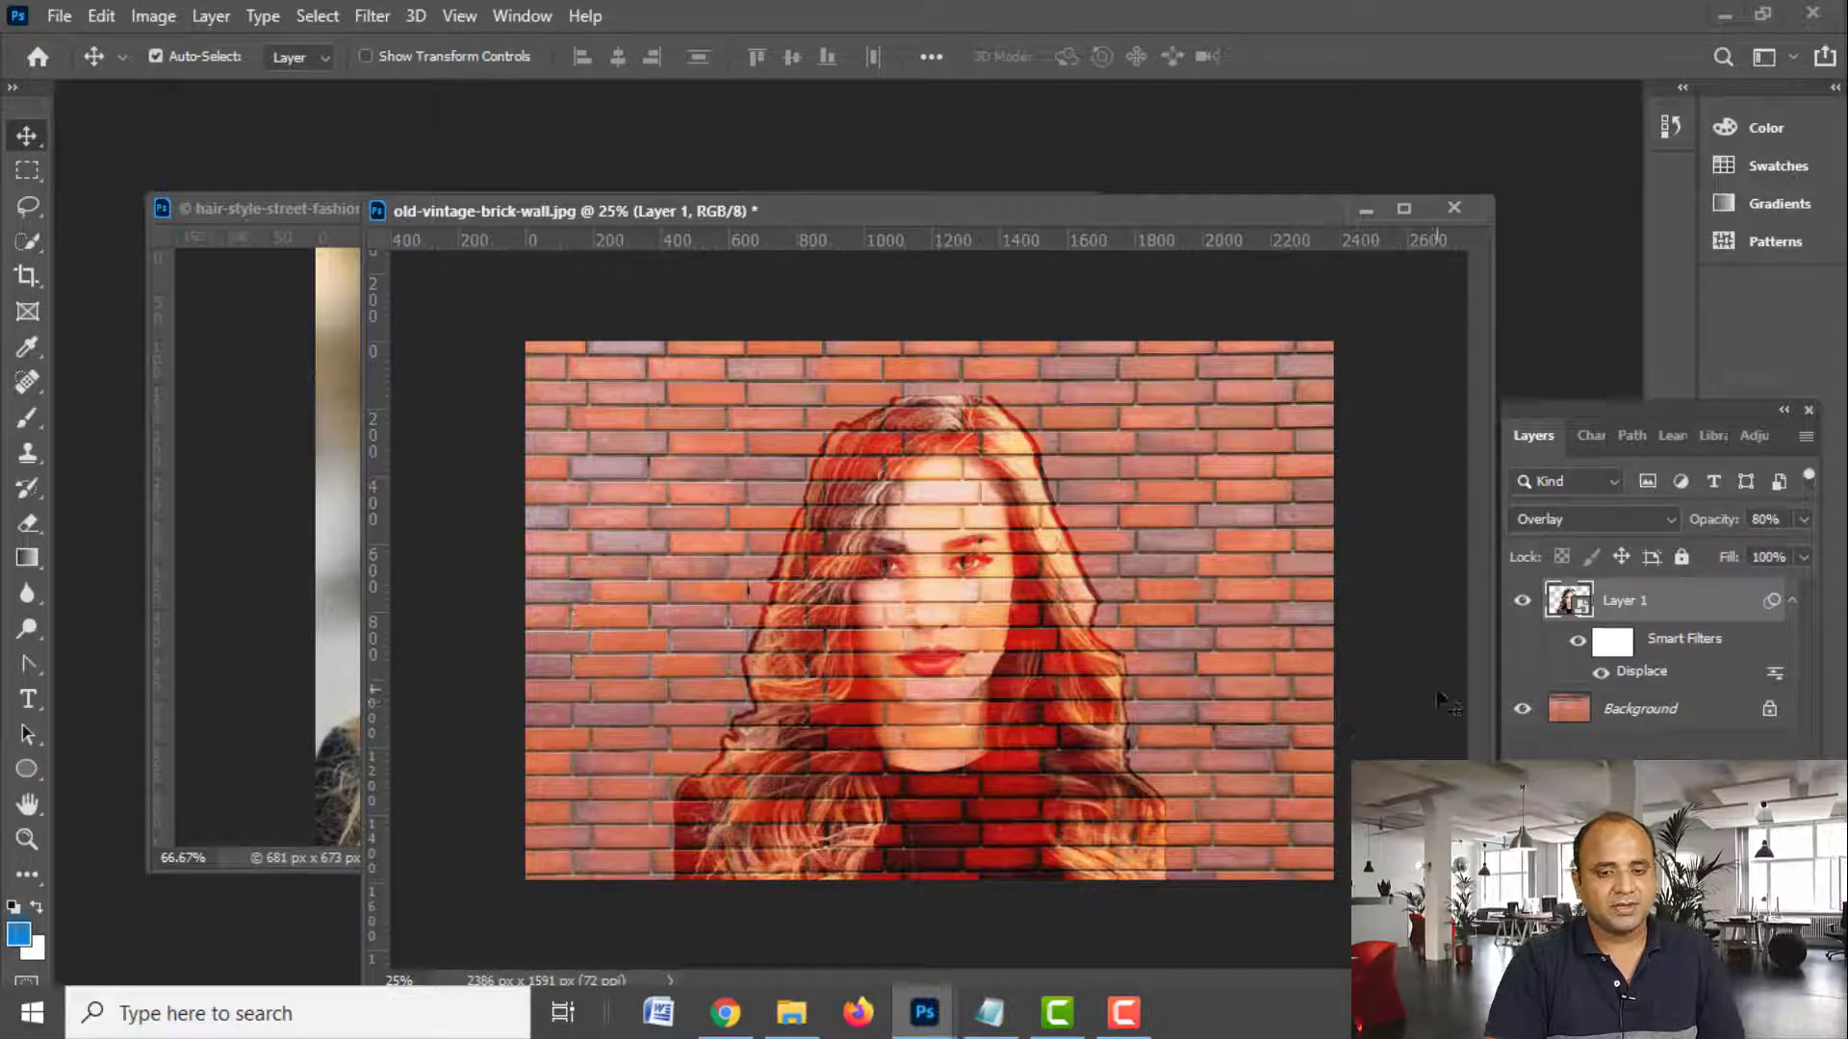
Duplicate the displaced portrait Layer 1 and set the copy's blend mode to Soft Light
key(ctrl)
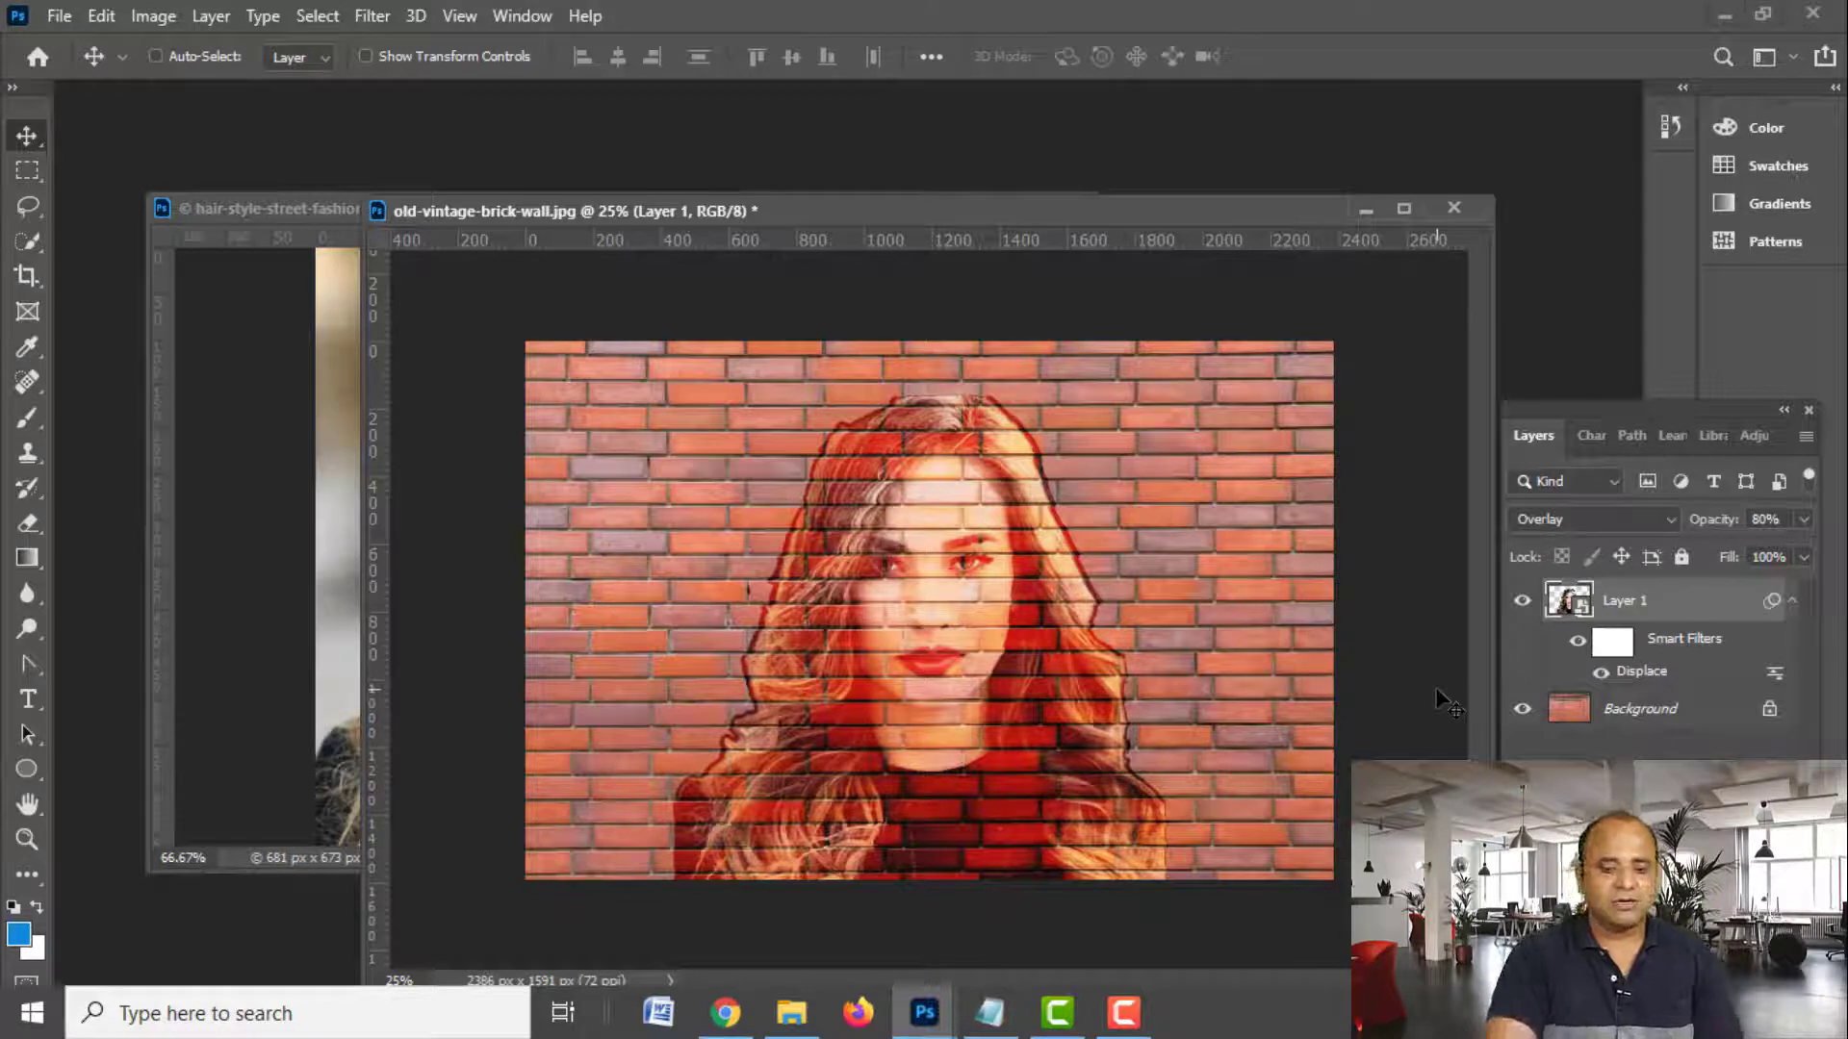
key(ctrl+j)
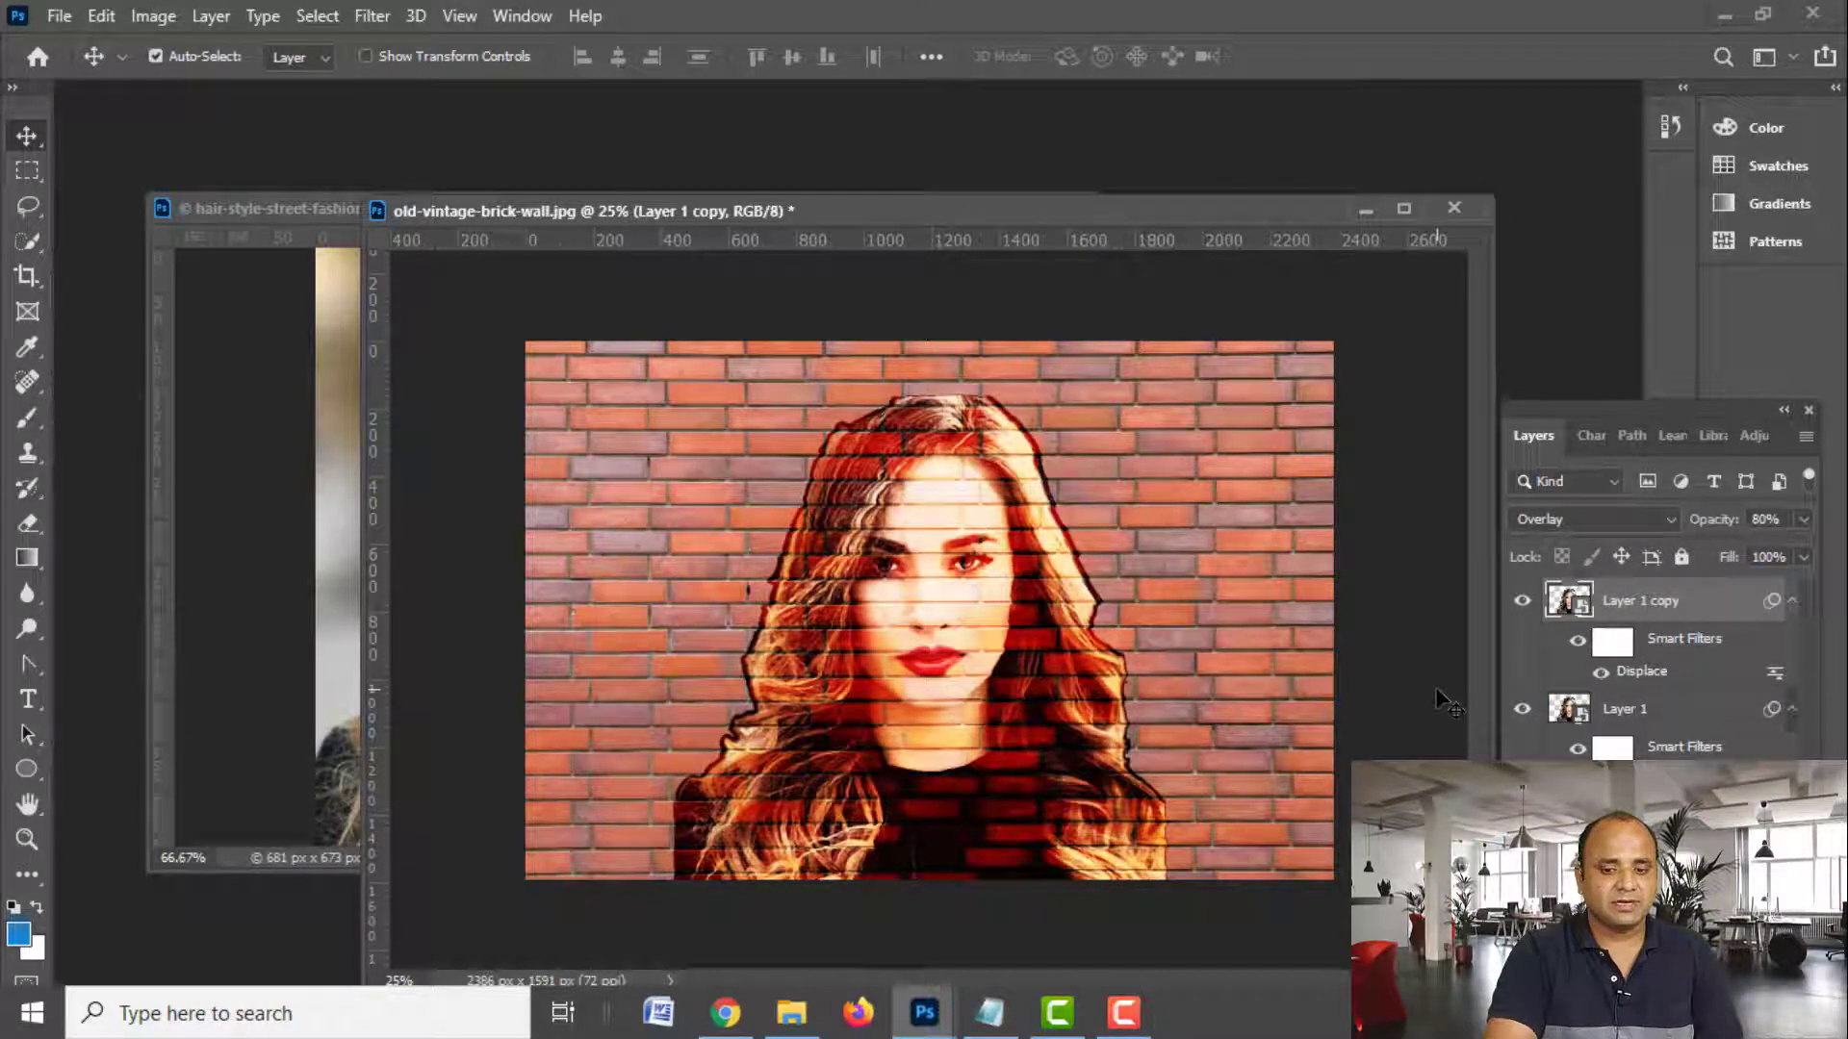
click(1618, 525)
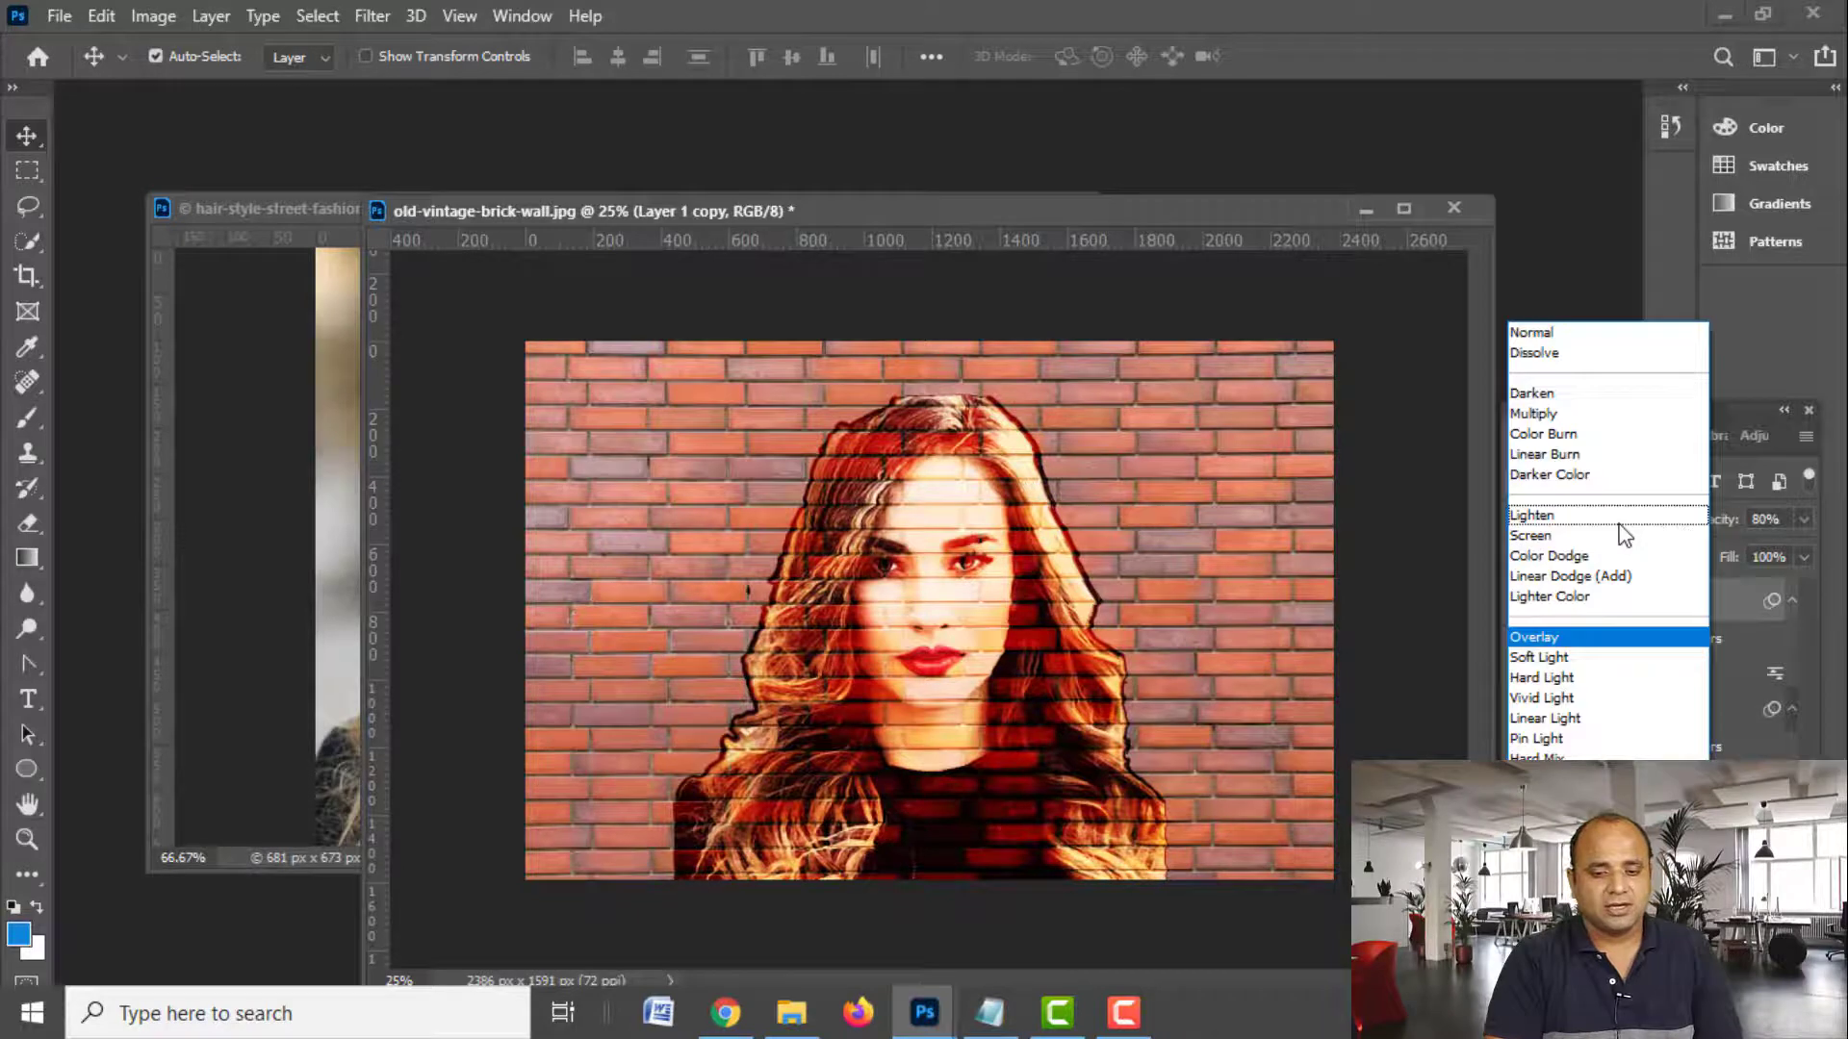
click(1561, 662)
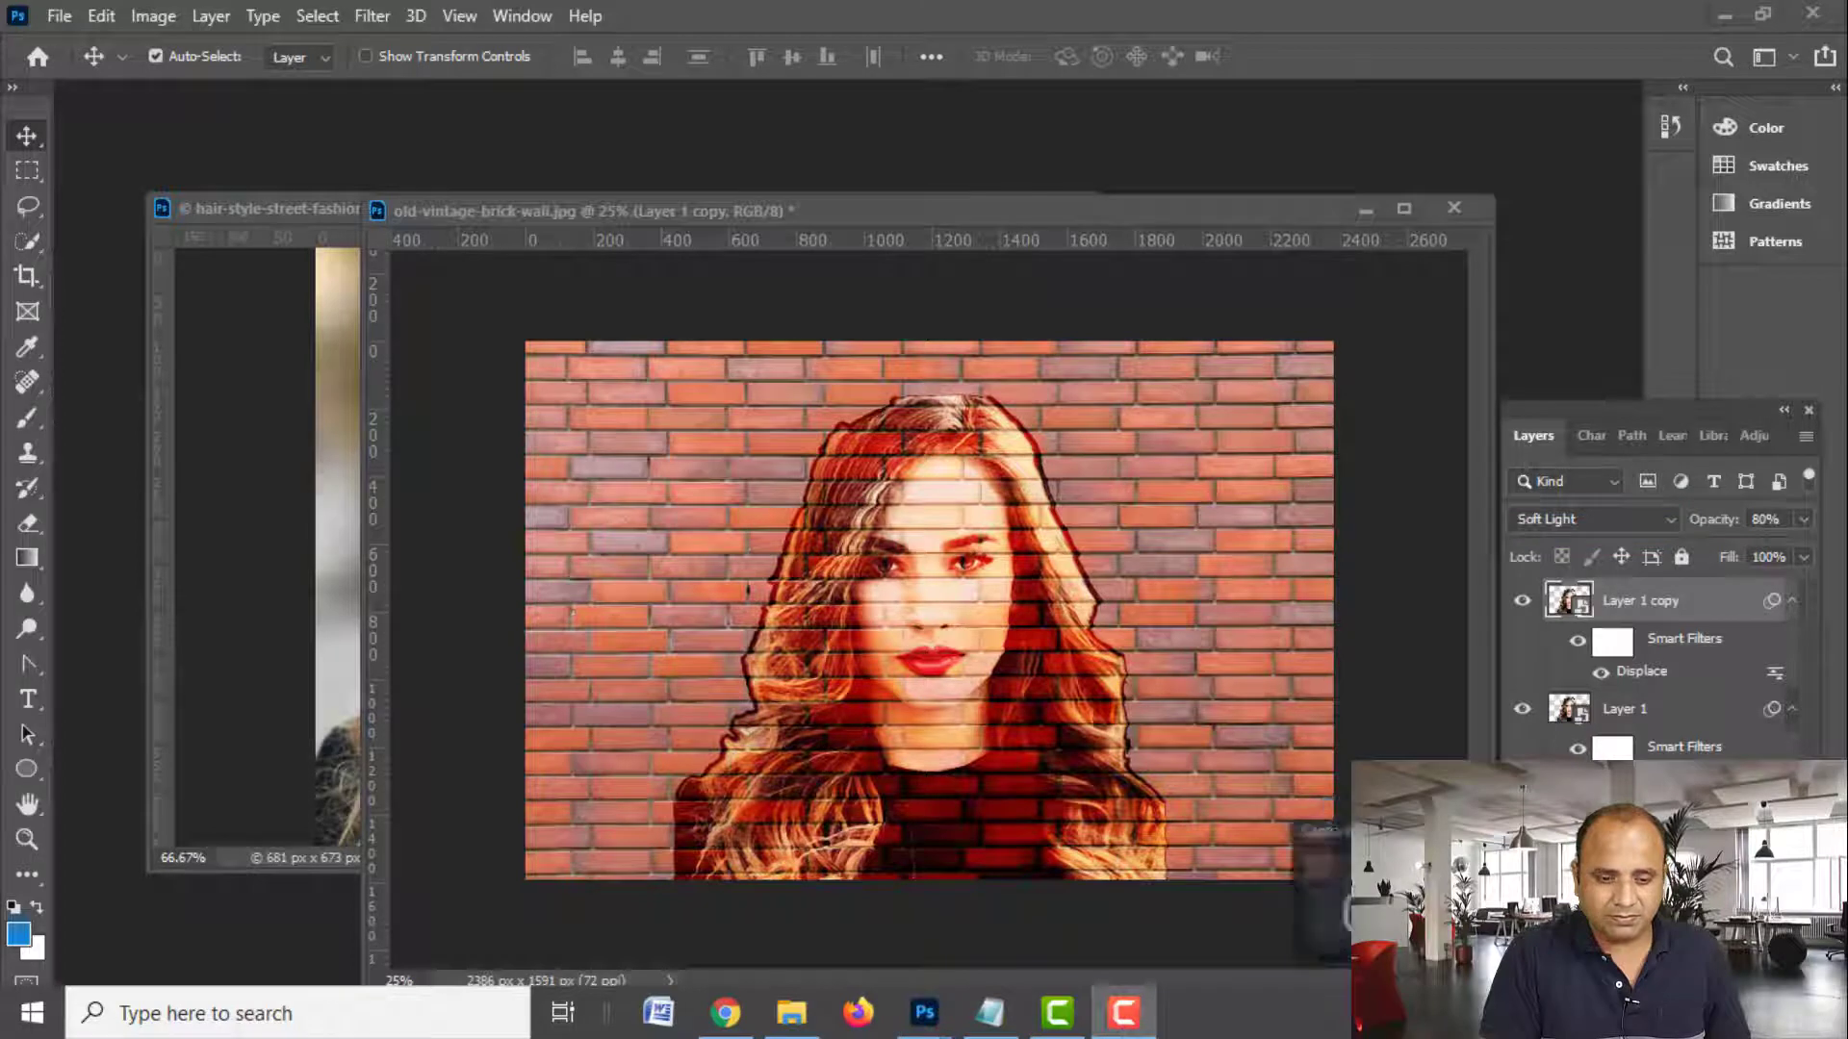
Stamp all visible layers into a new merged Layer 2 on top
click(1318, 847)
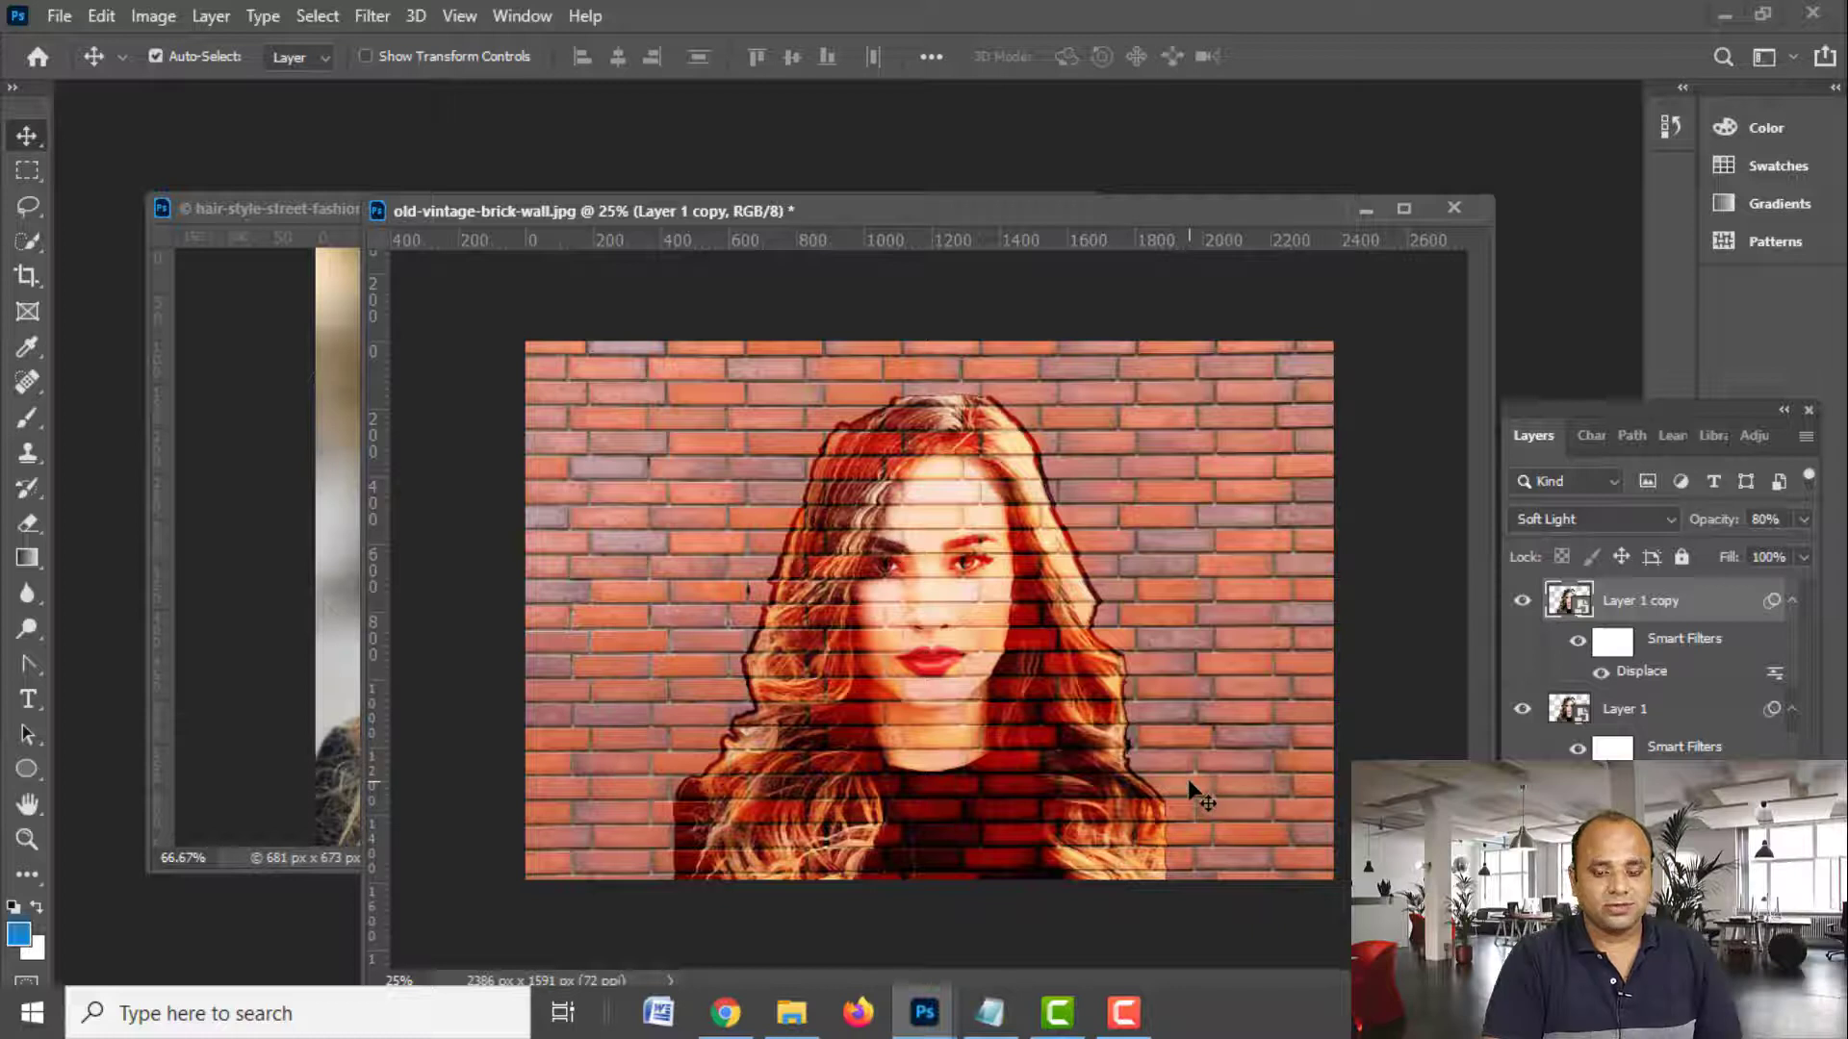
key(ctrl)
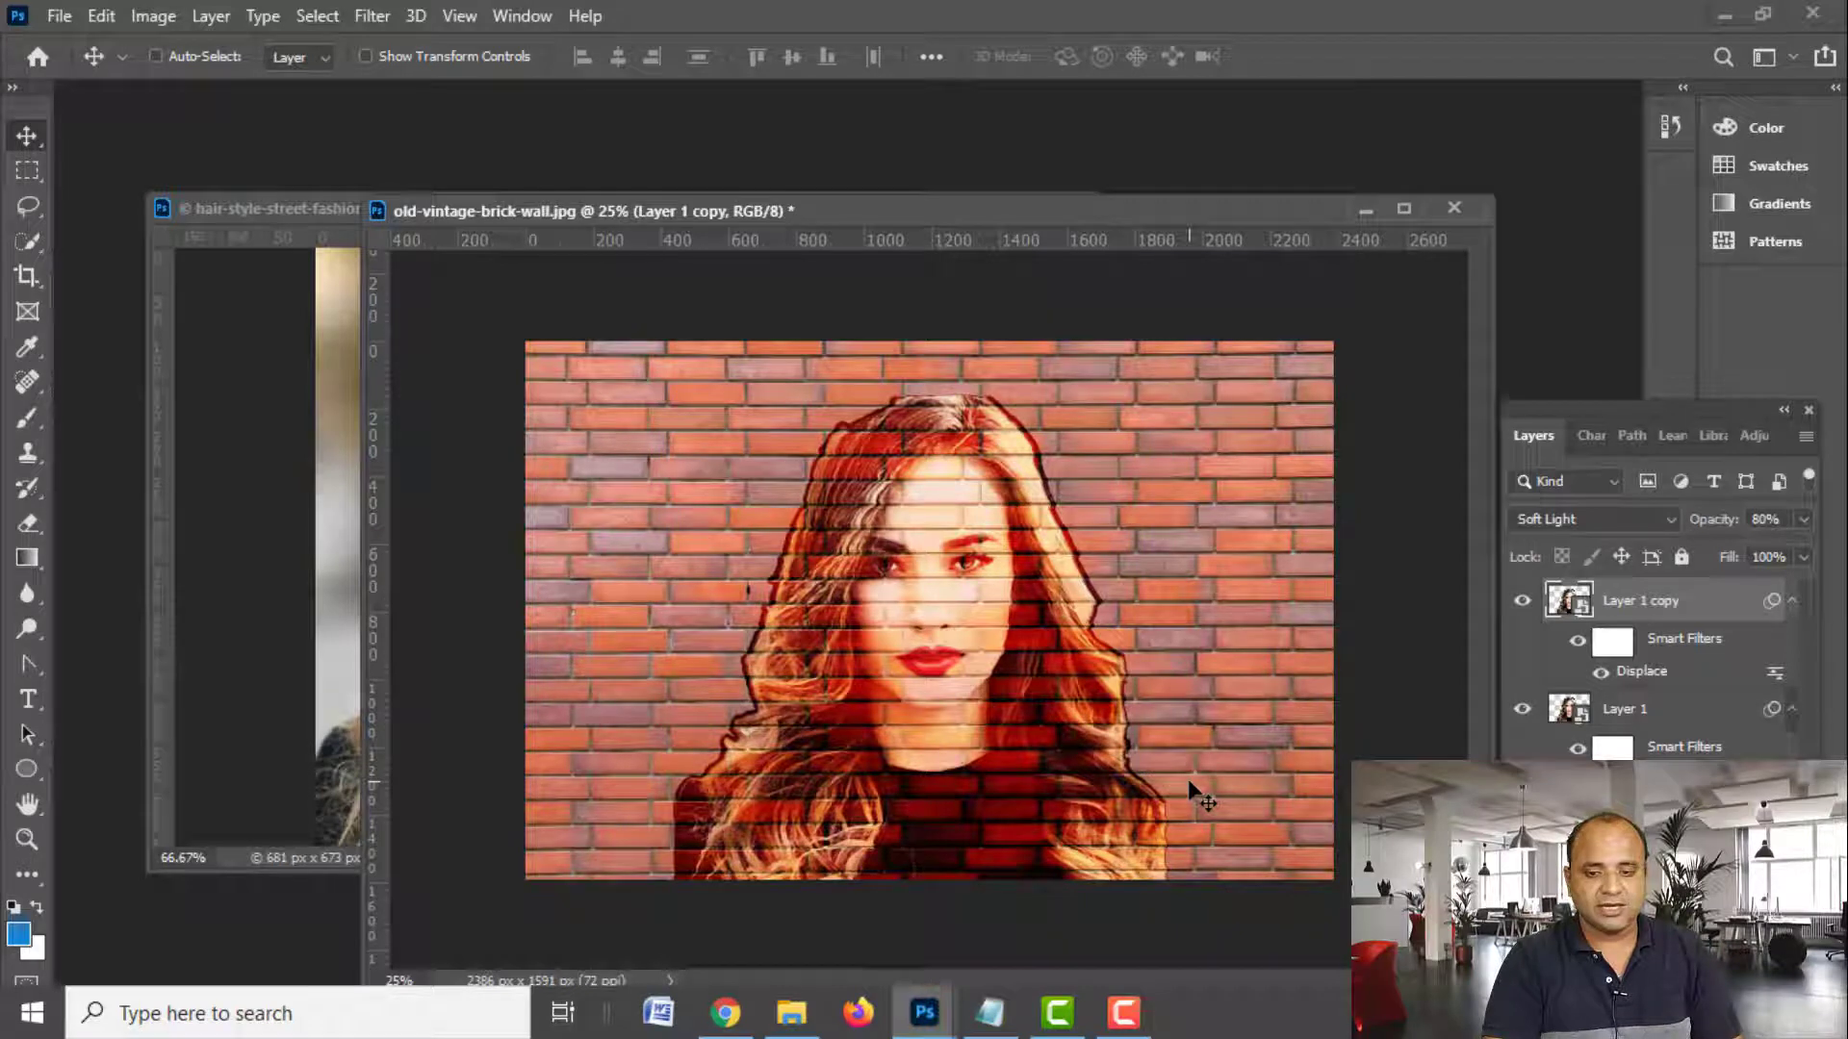
key(ctrl+shift+alt+e)
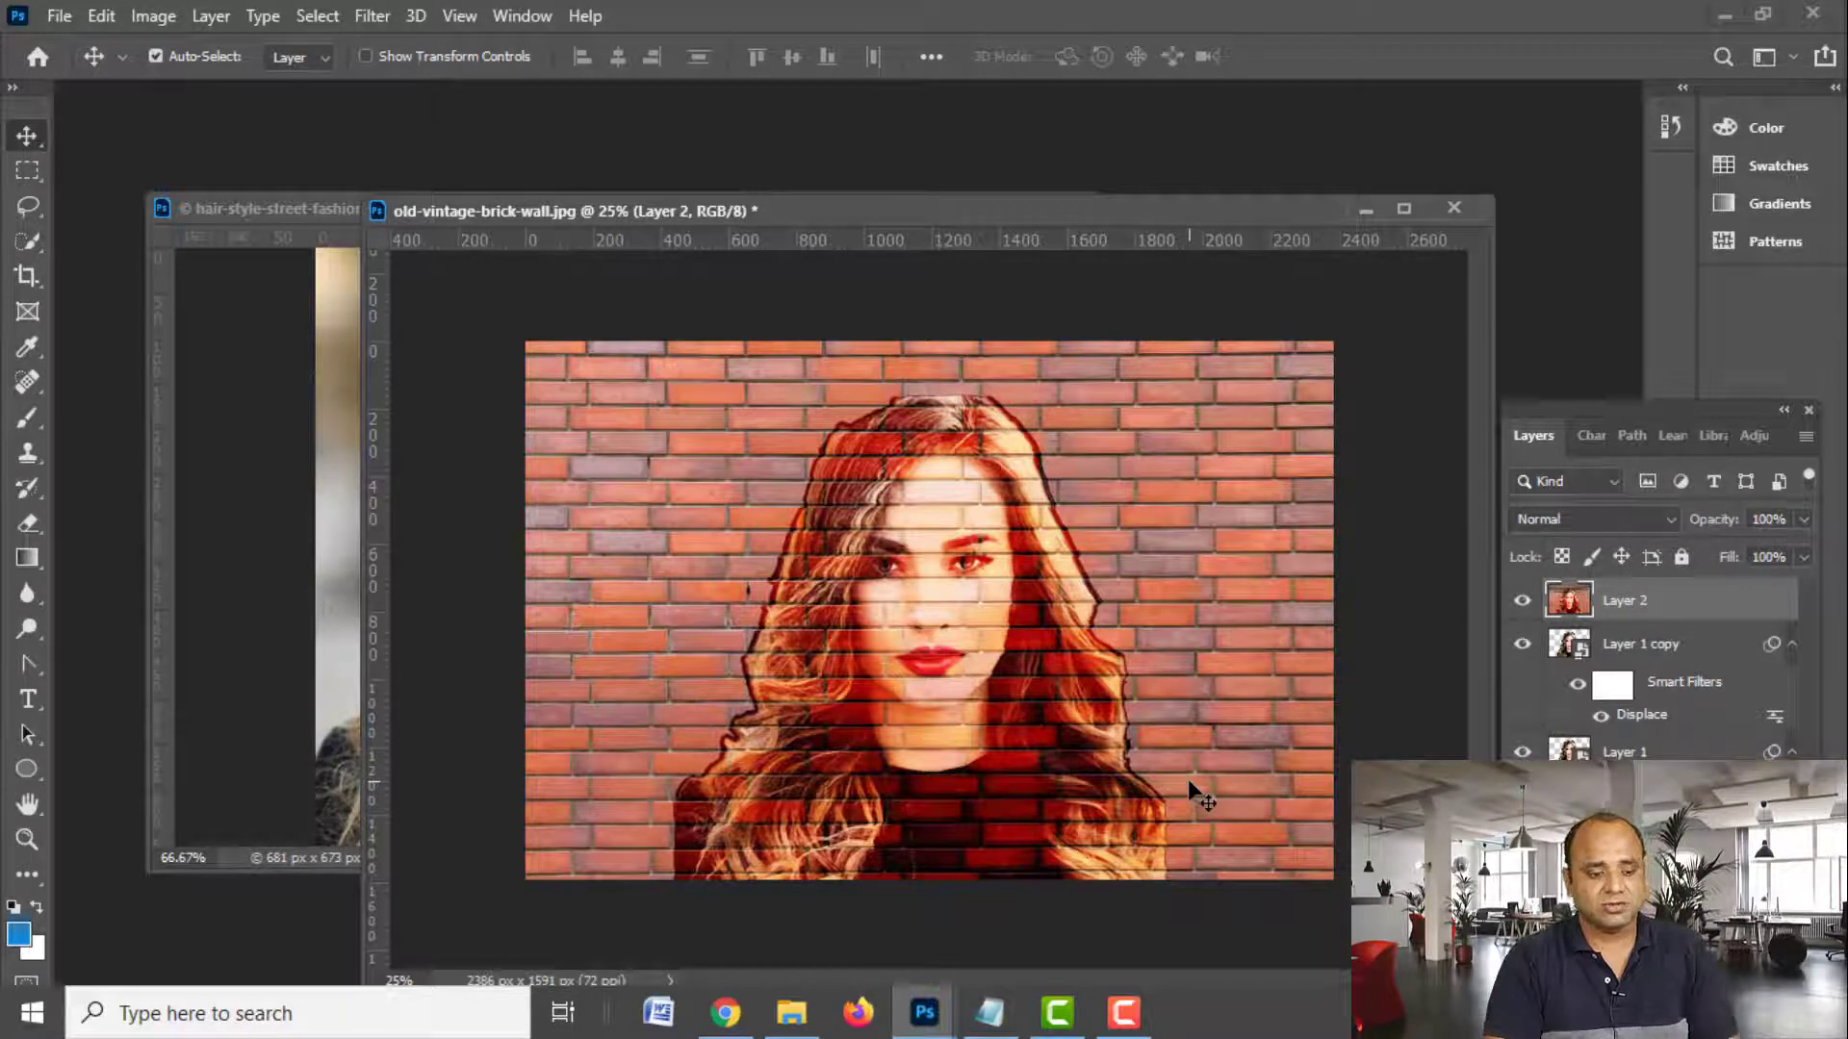
Perspective-transform Layer 2 so the wall recedes to the right, then add an empty Layer 3
key(ctrl)
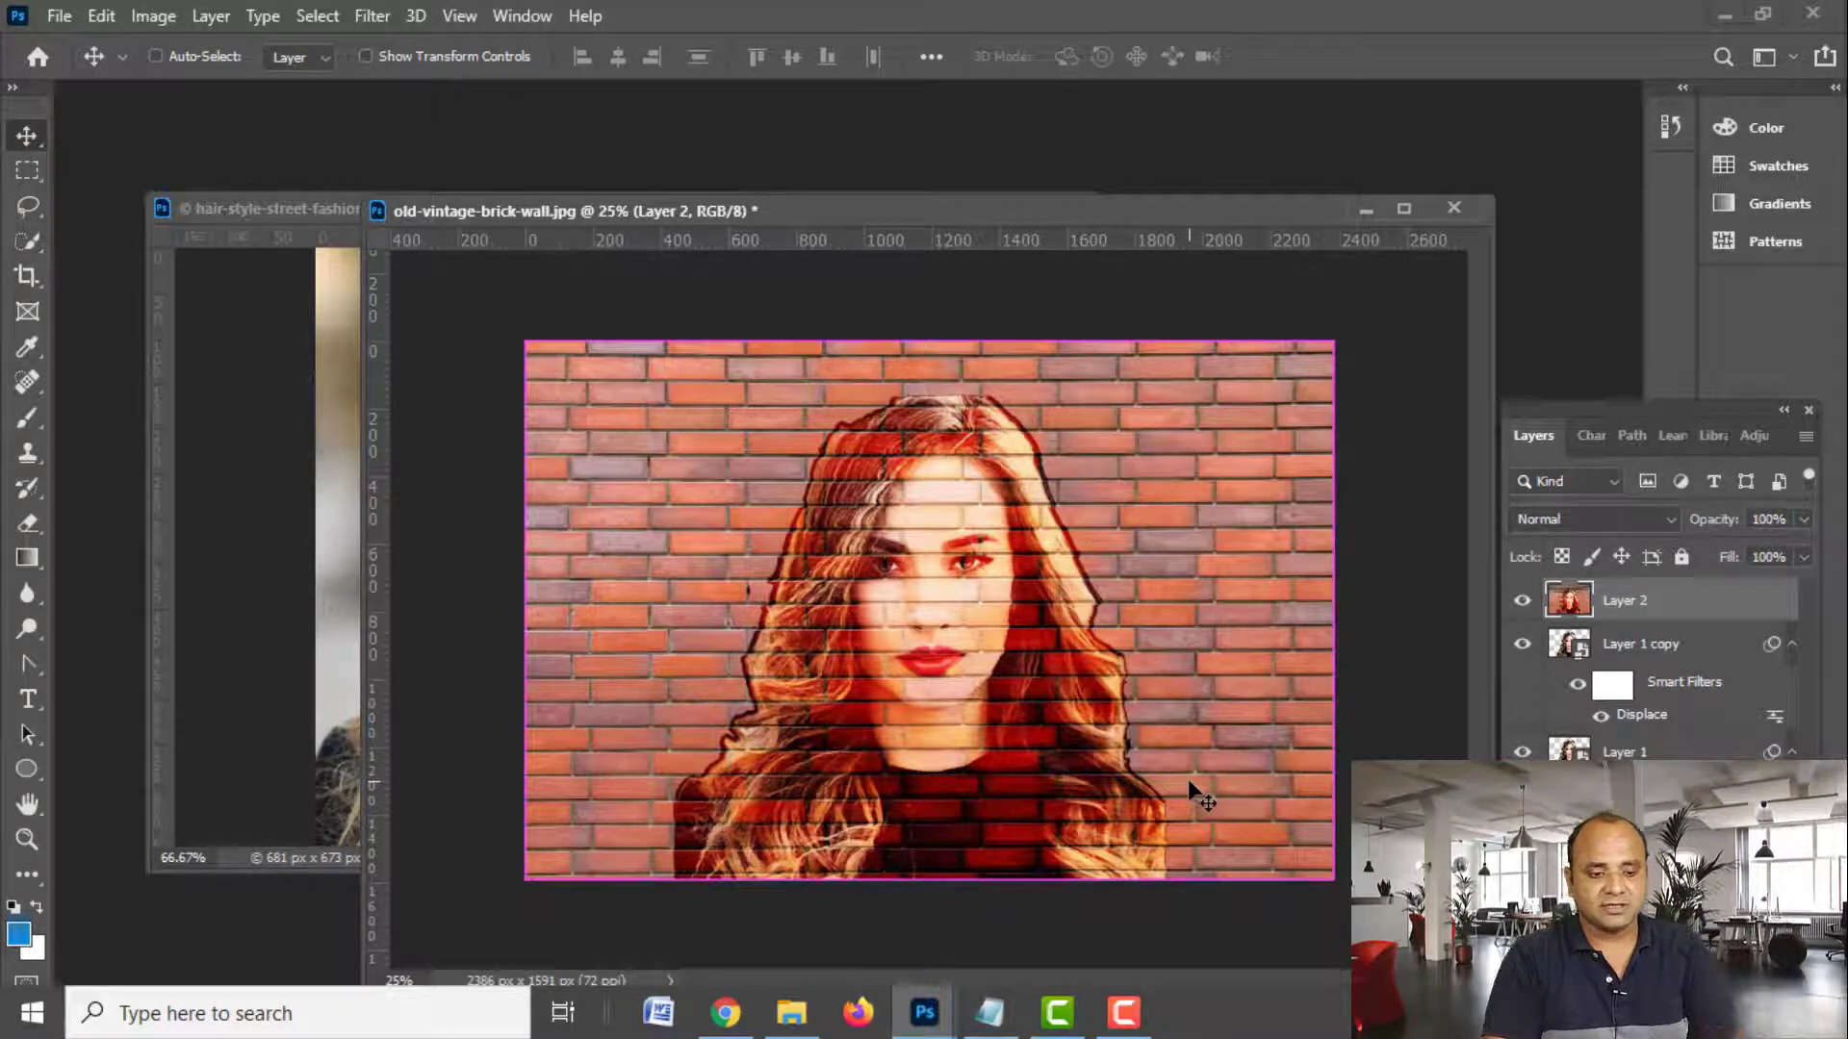
key(ctrl+t)
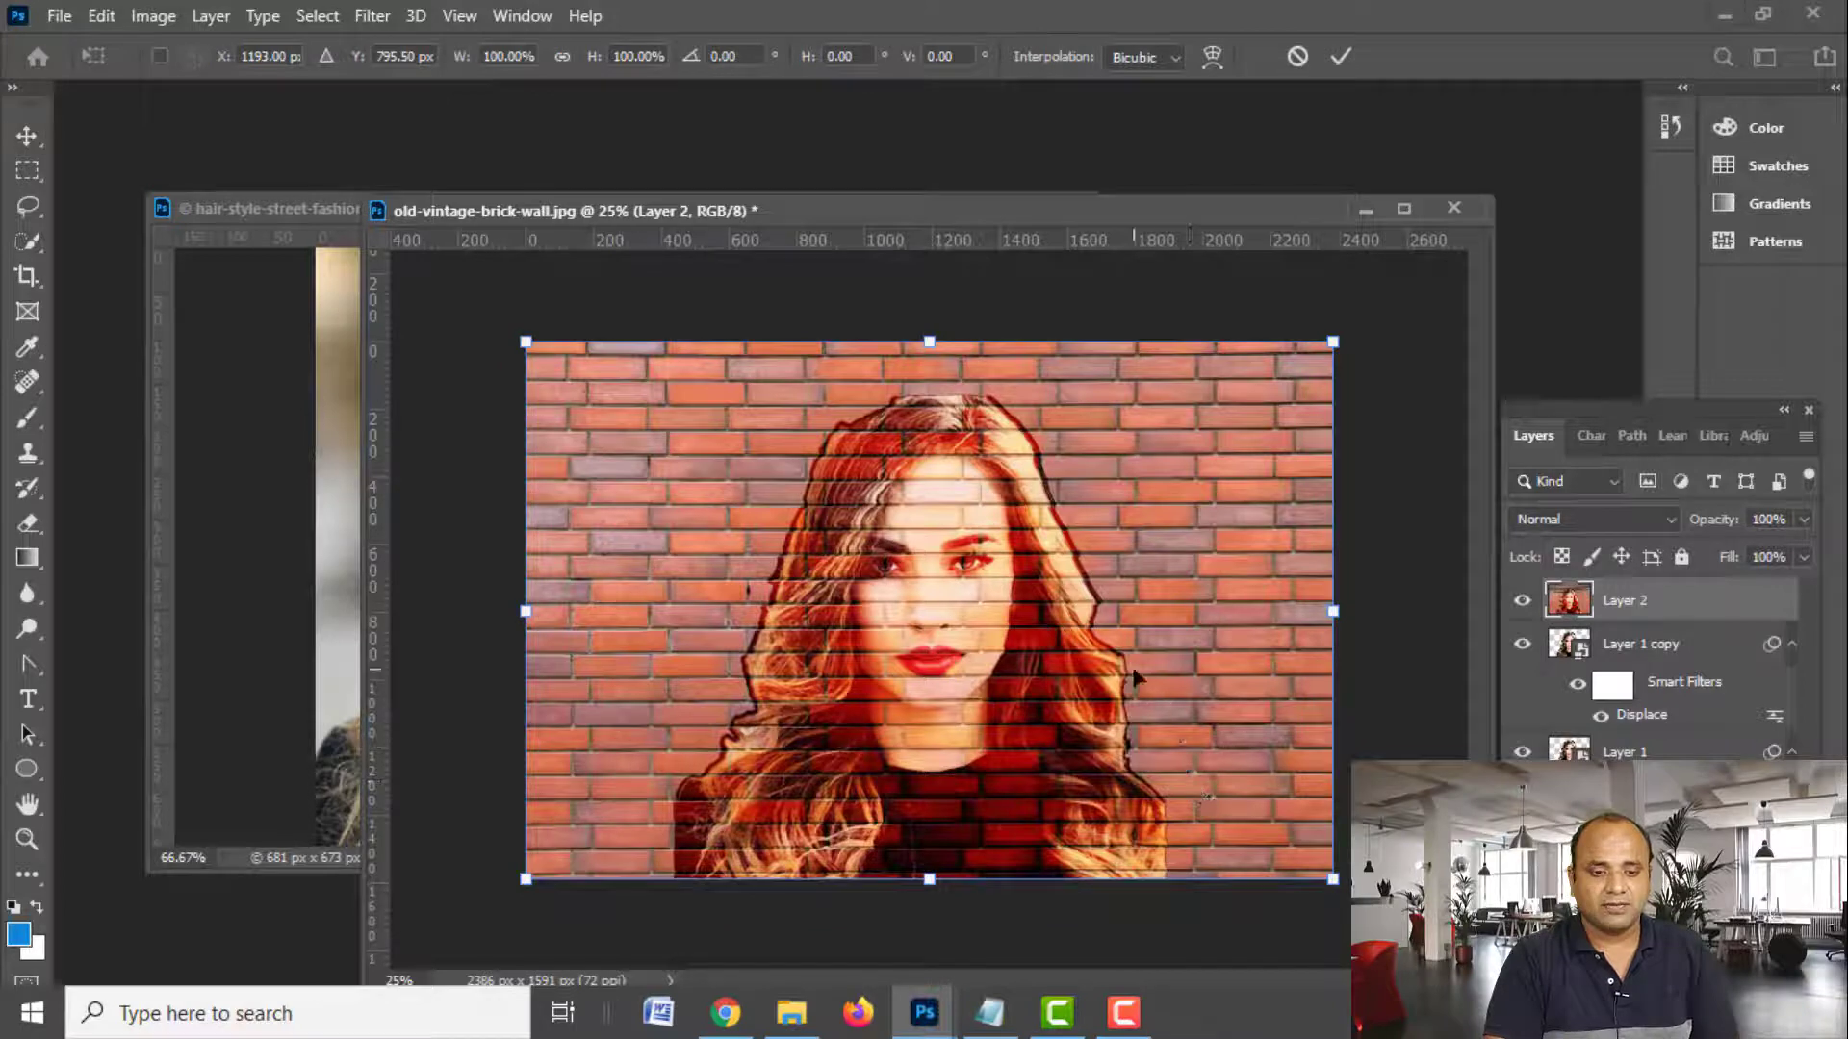
right_click(1134, 674)
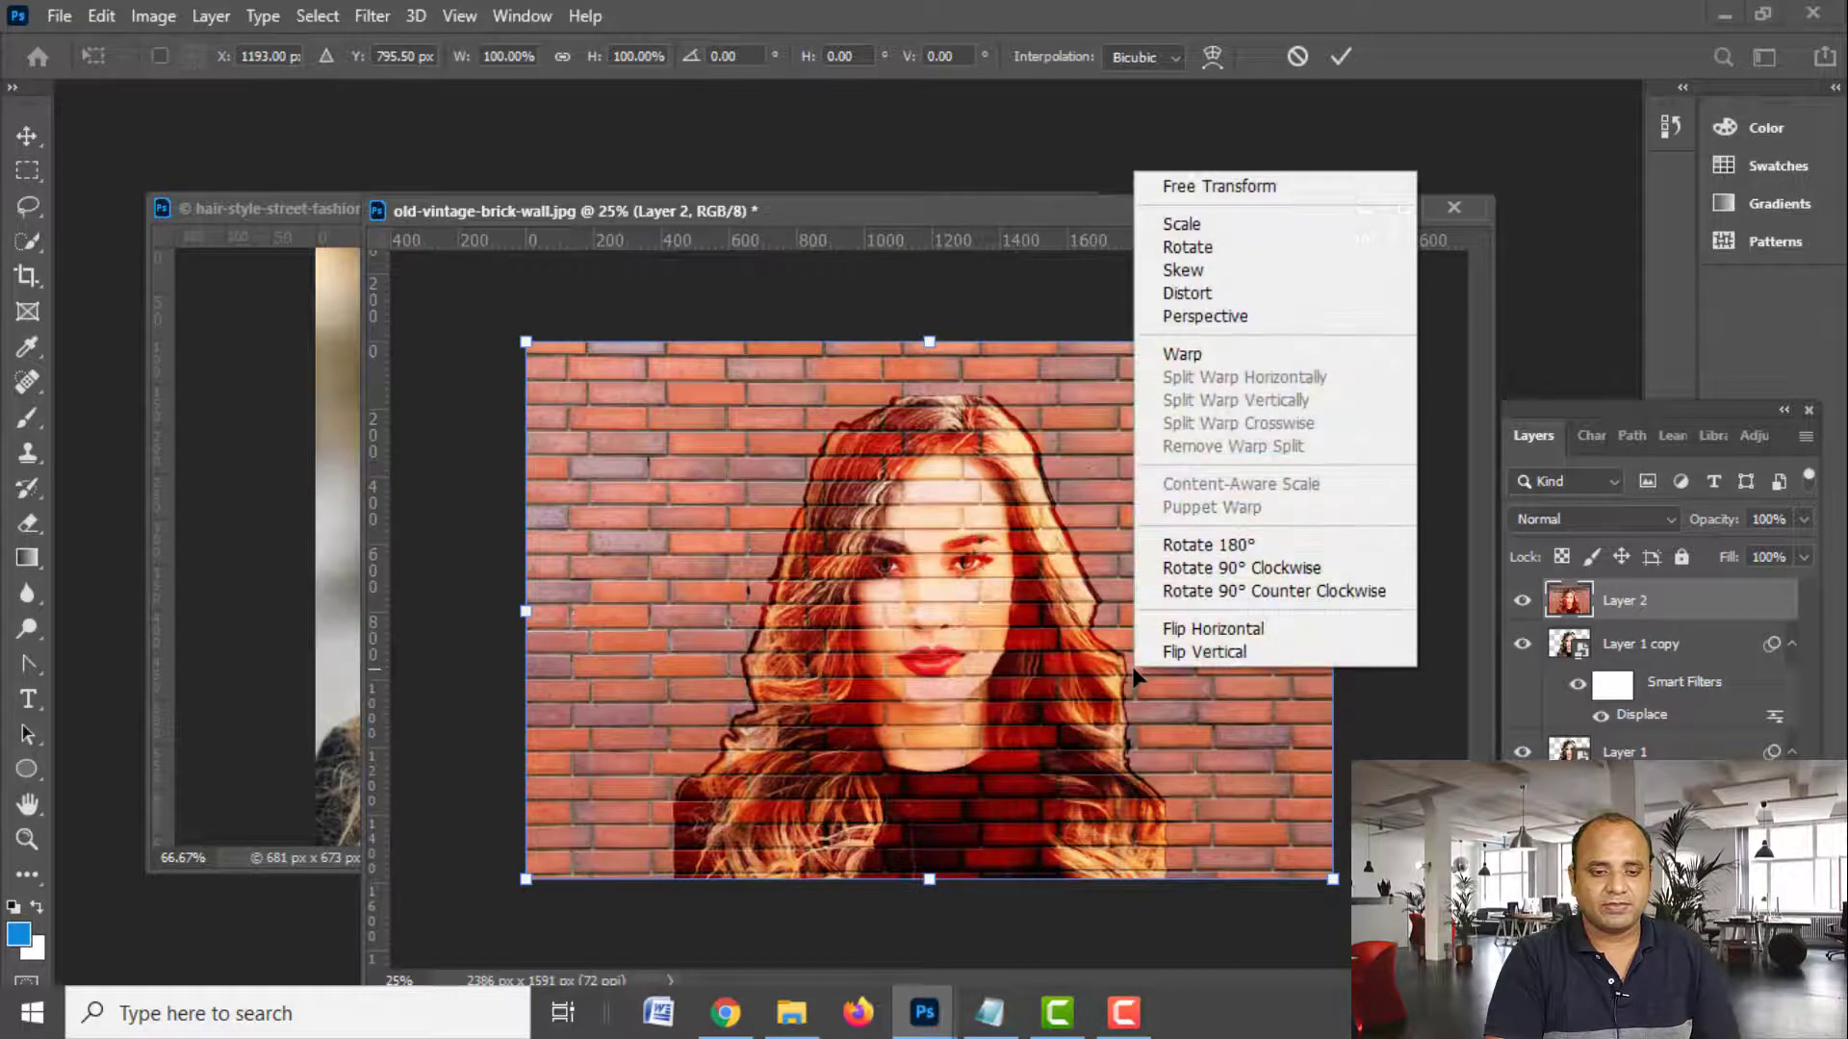
click(1234, 319)
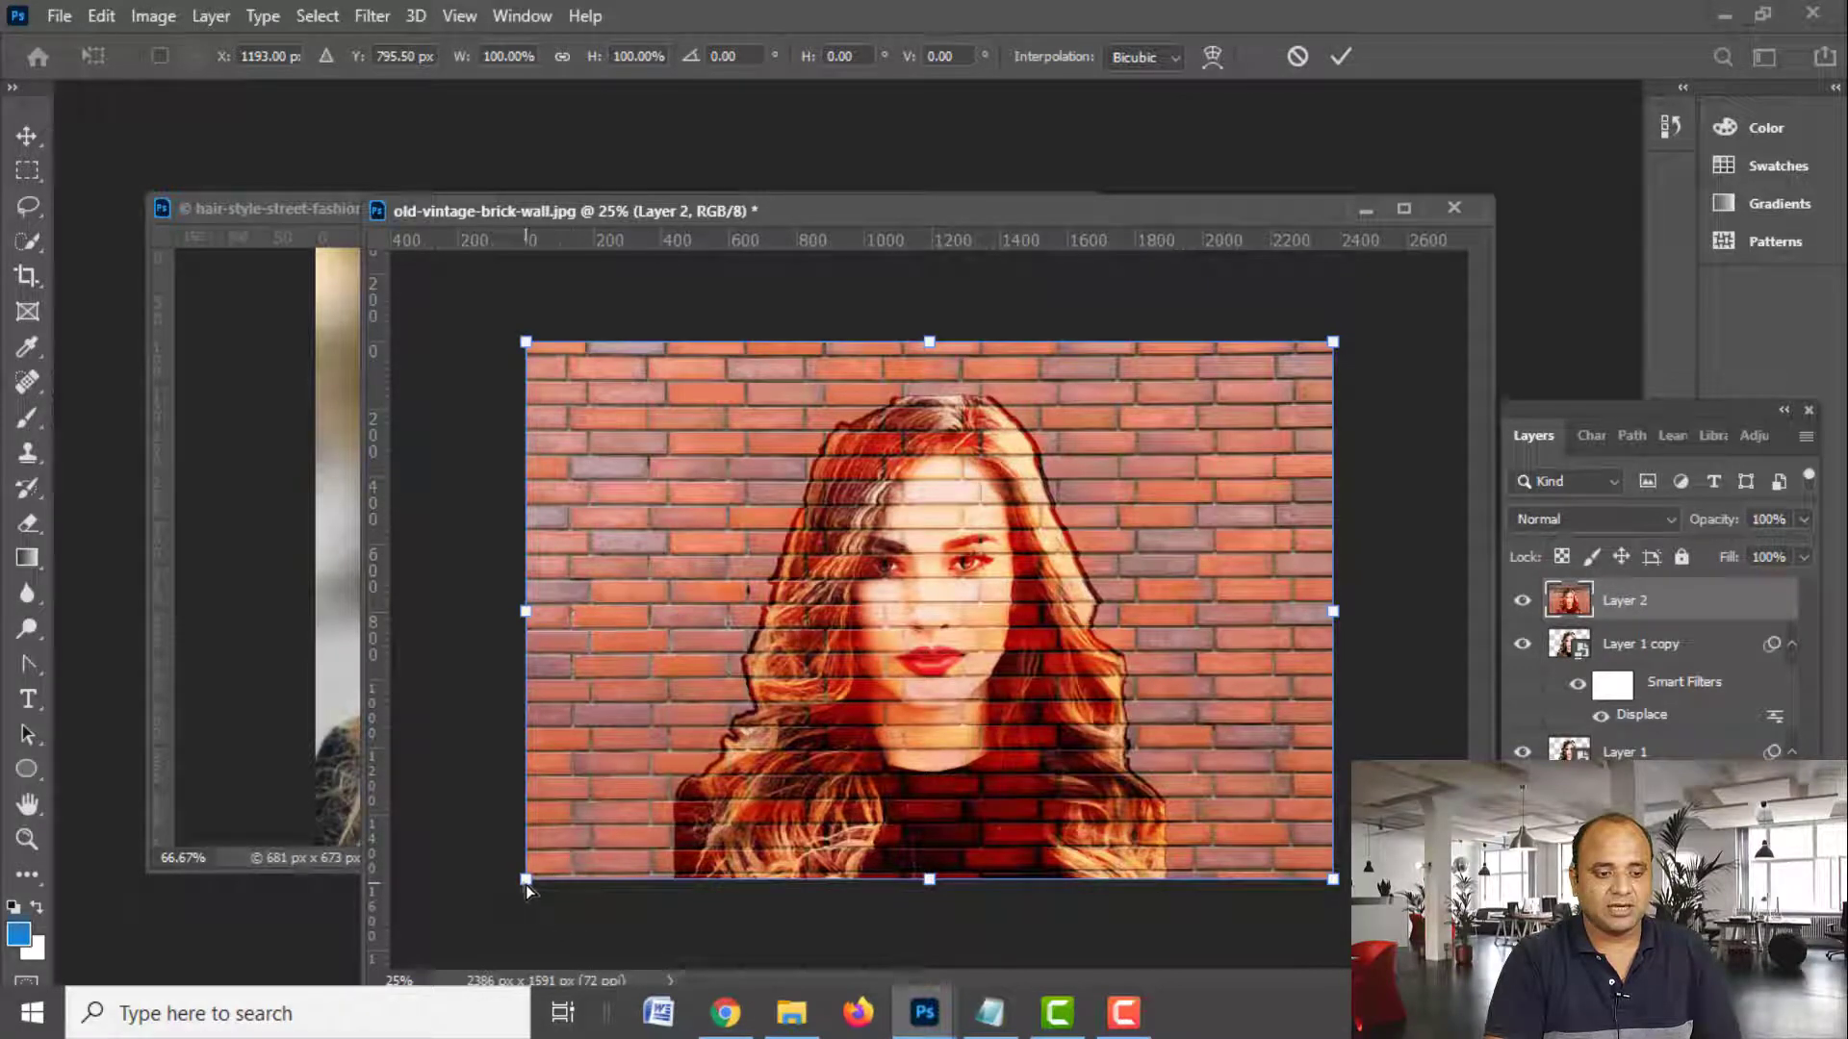
drag(526, 885, 529, 985)
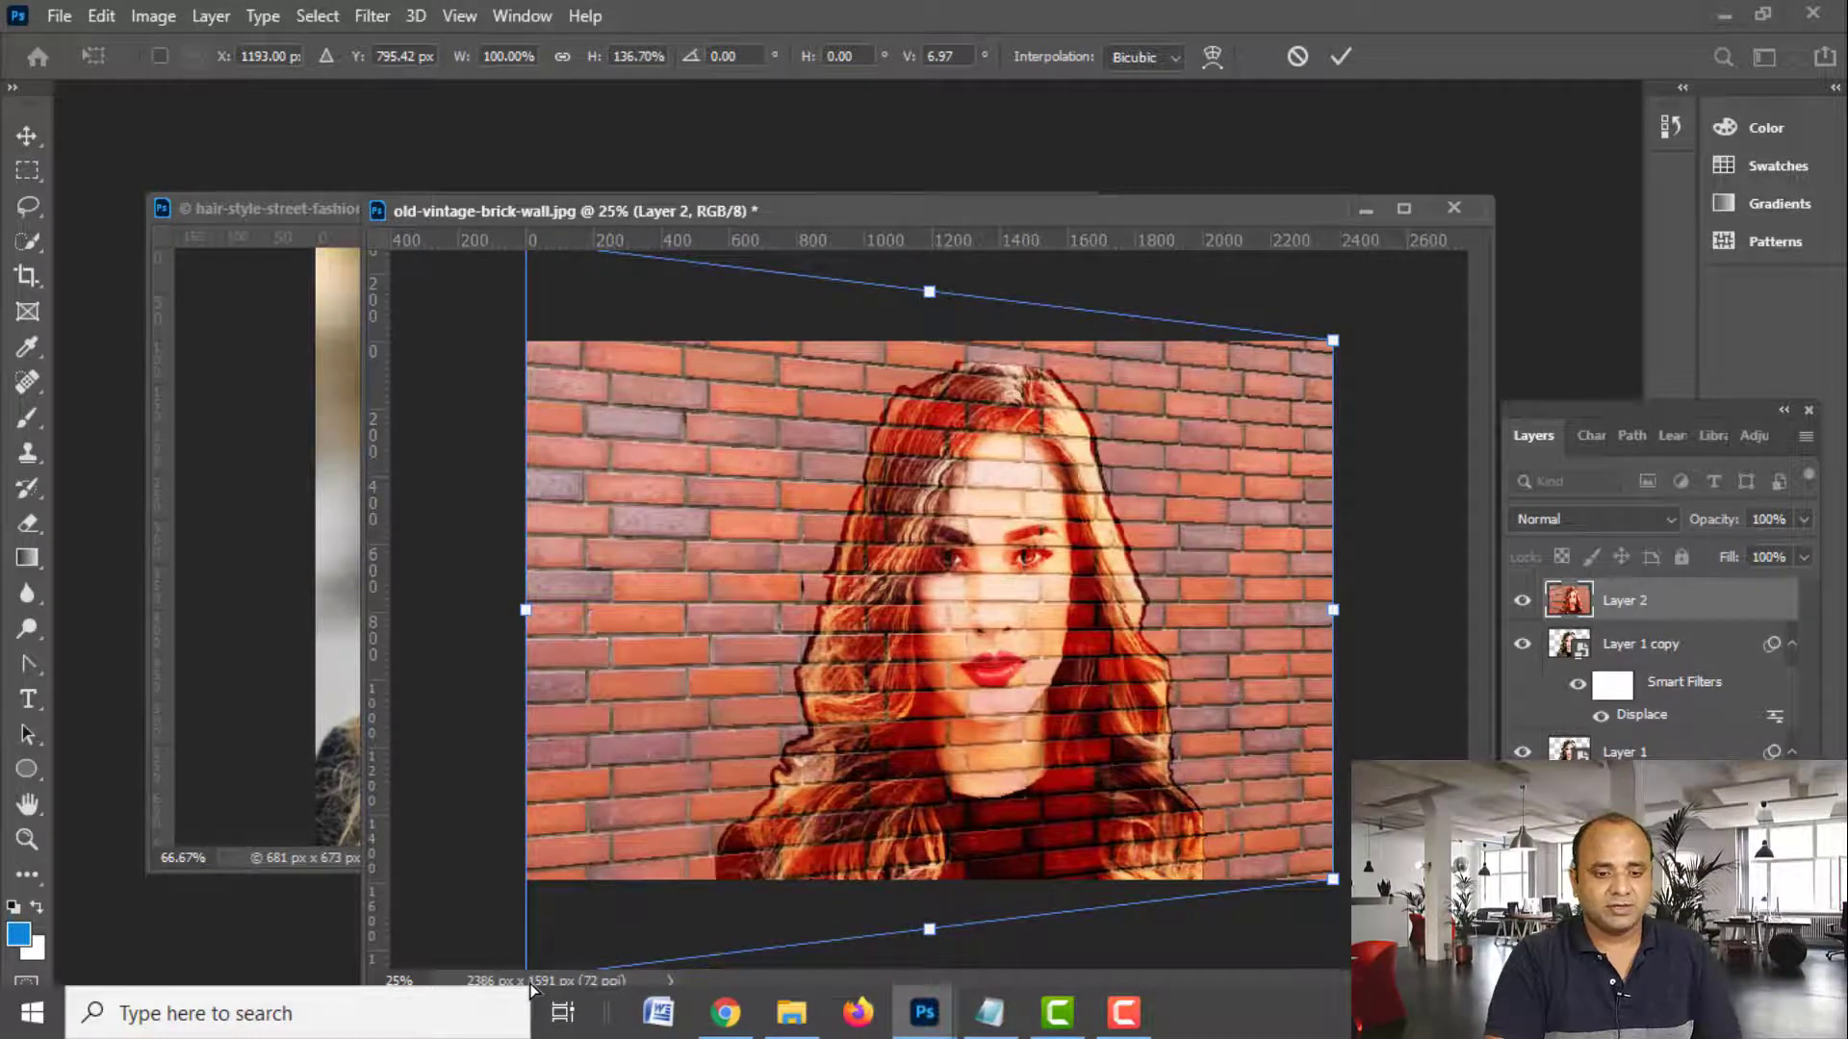
key(Return)
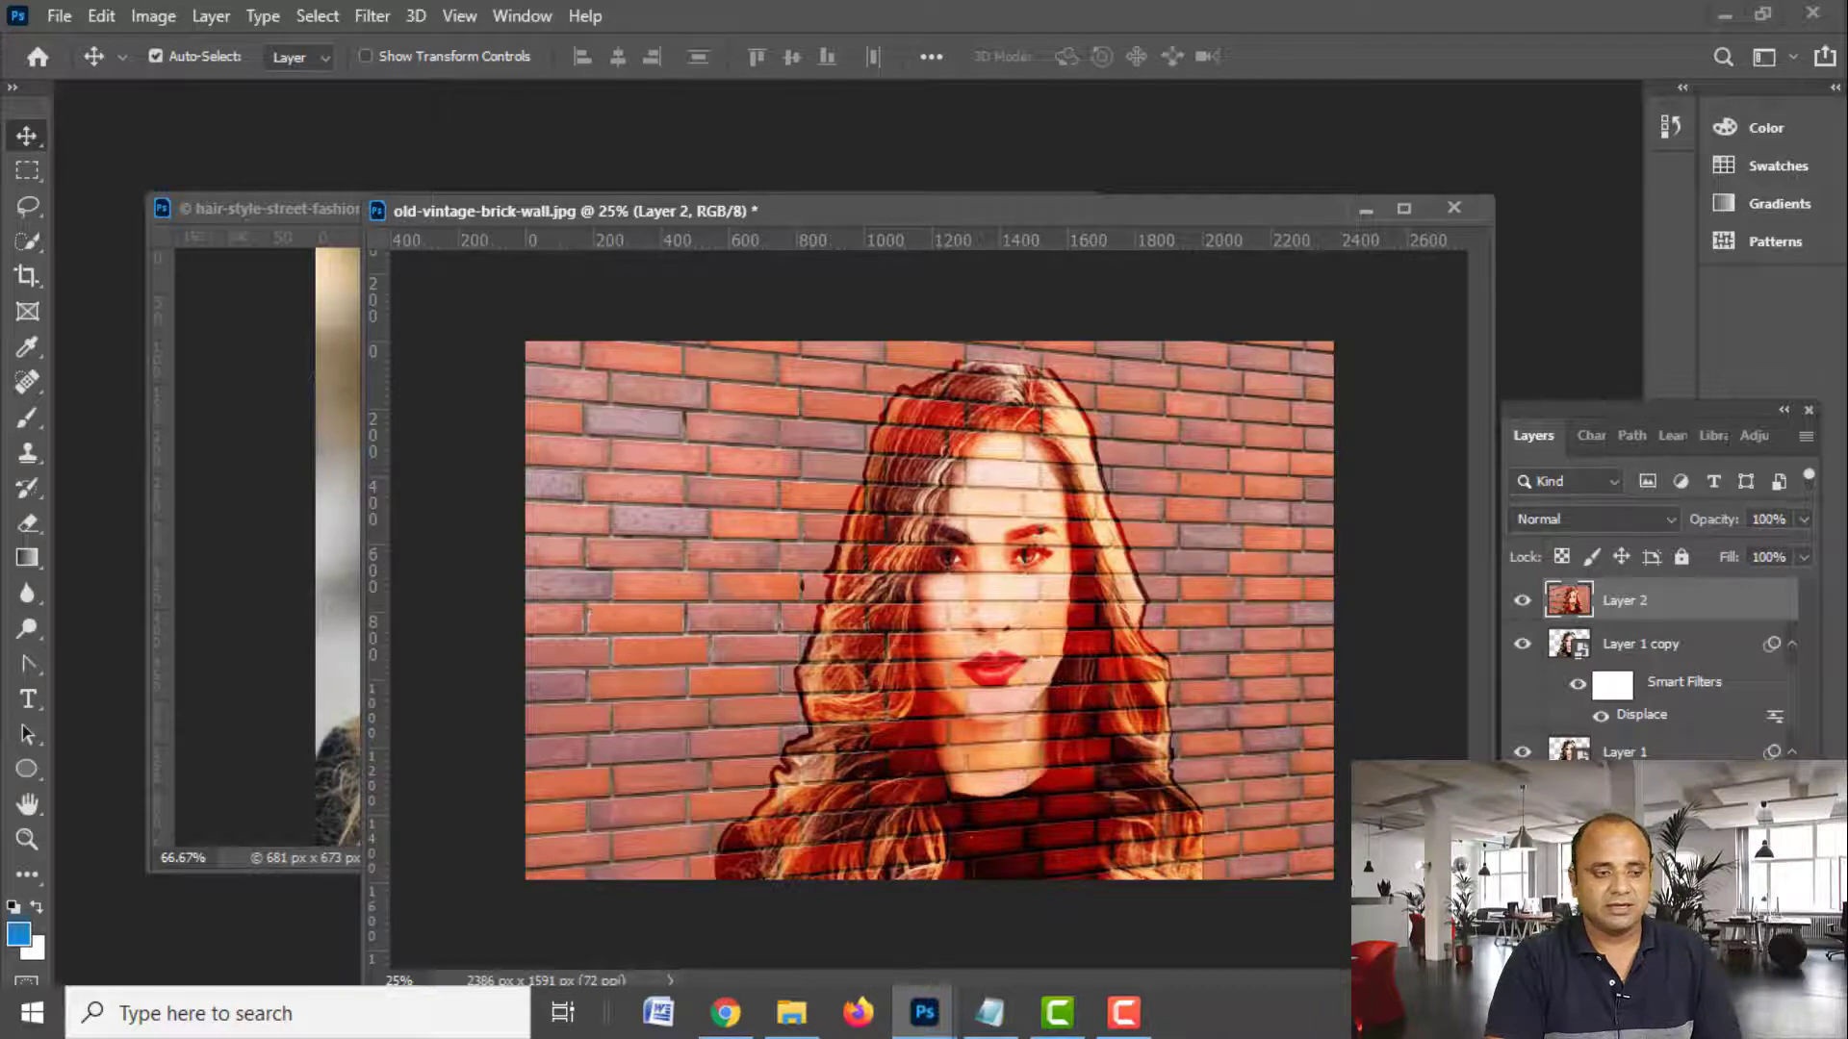
key(ctrl+shift+alt+n)
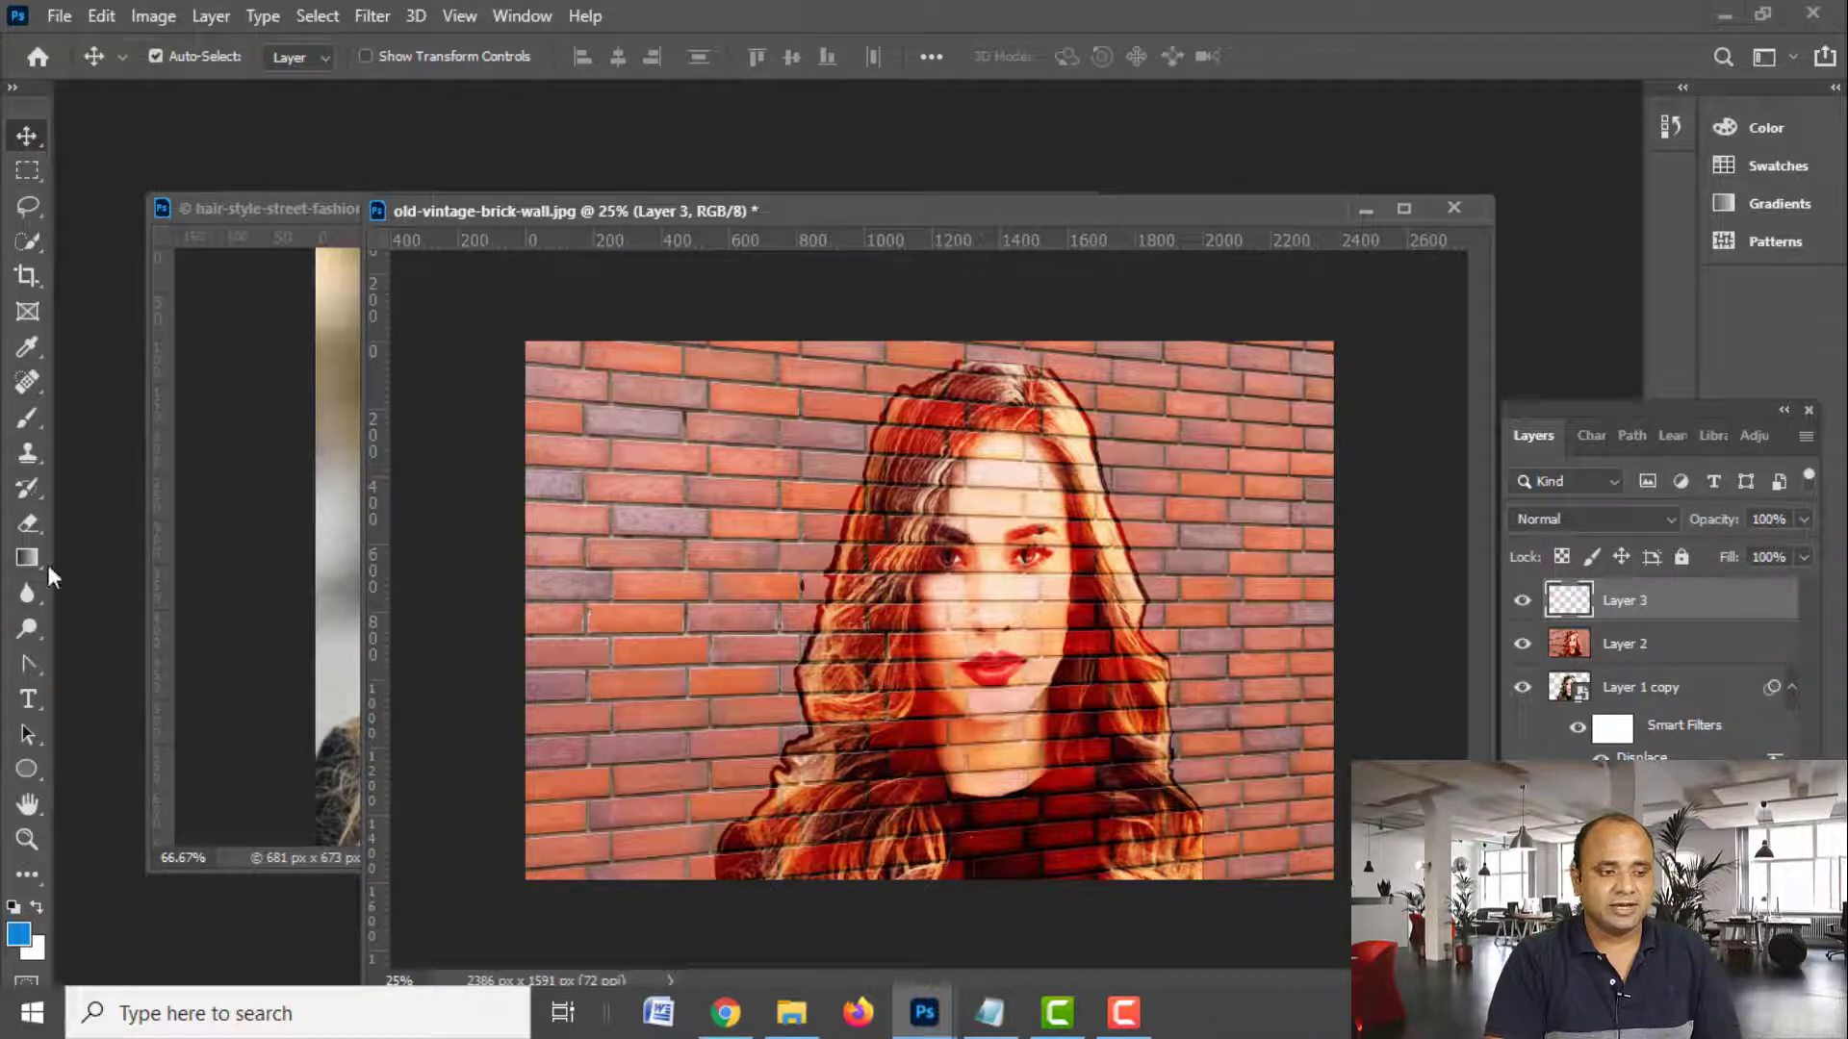
Change the gradient's left stop colour and fill Layer 3 with a horizontal white-to-grey gradient
click(33, 560)
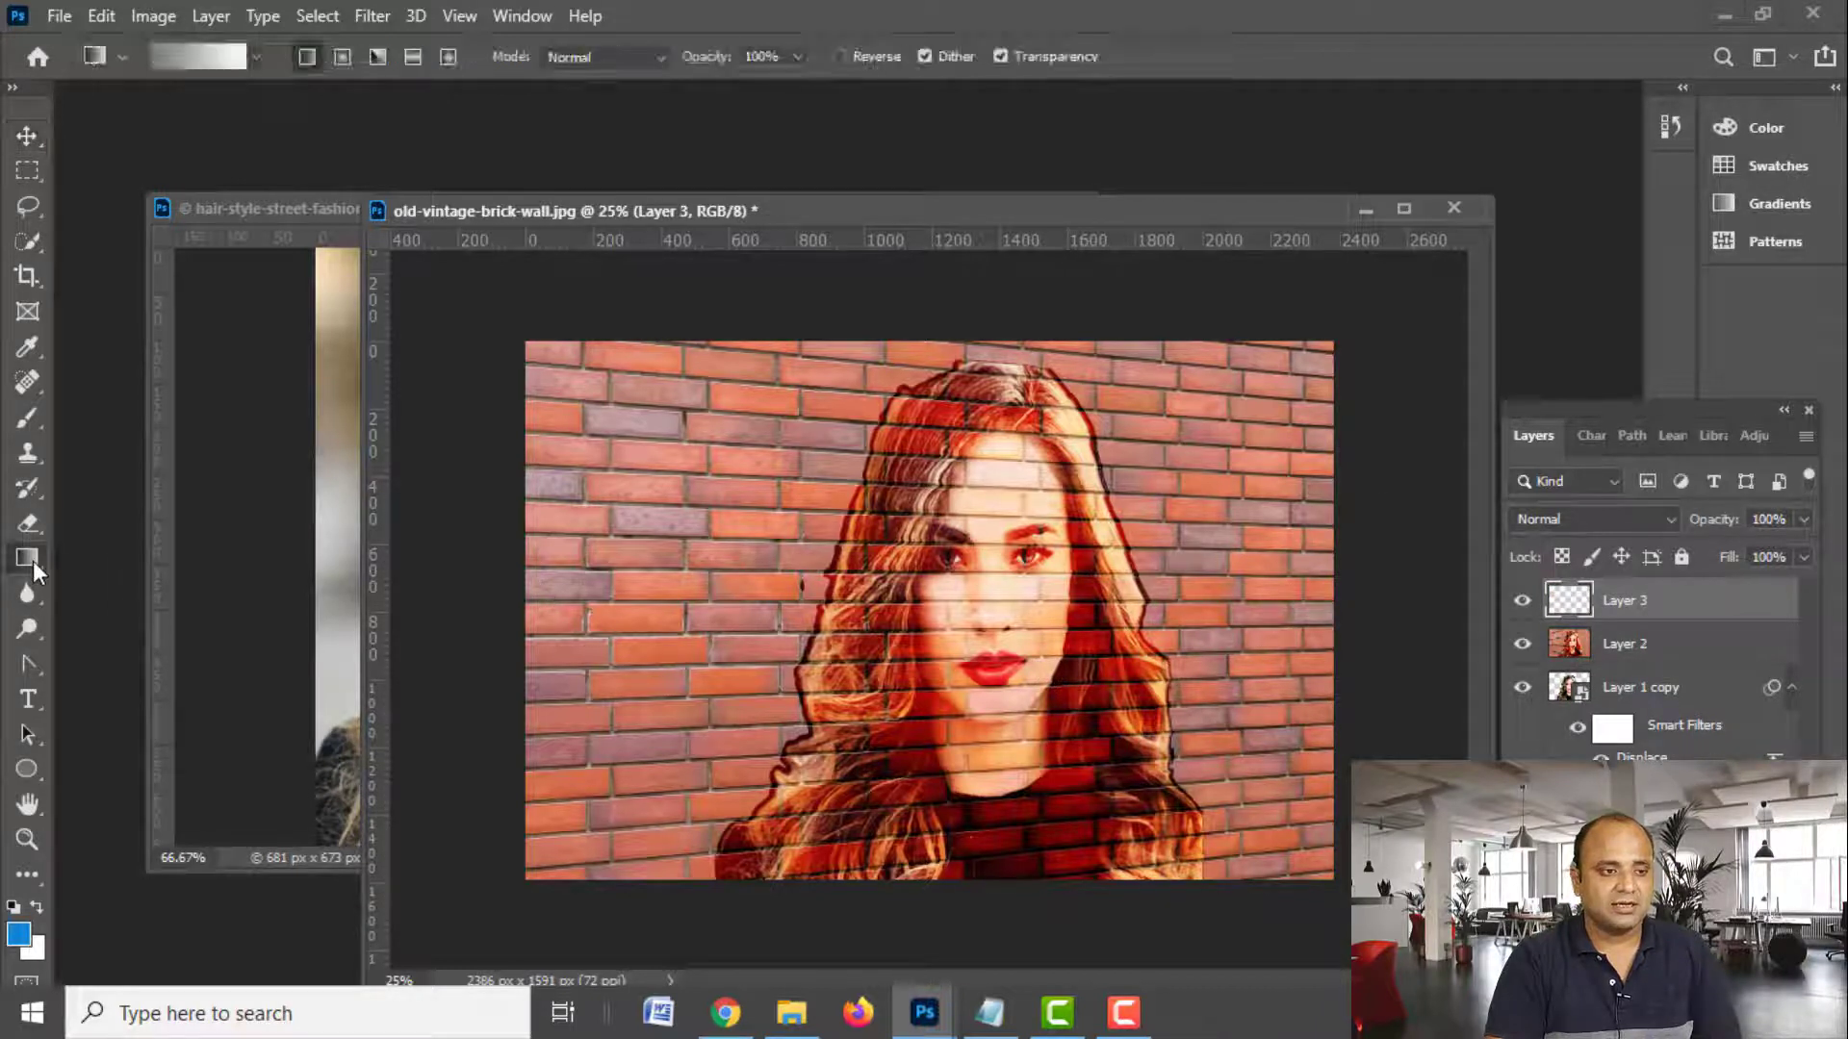
click(186, 64)
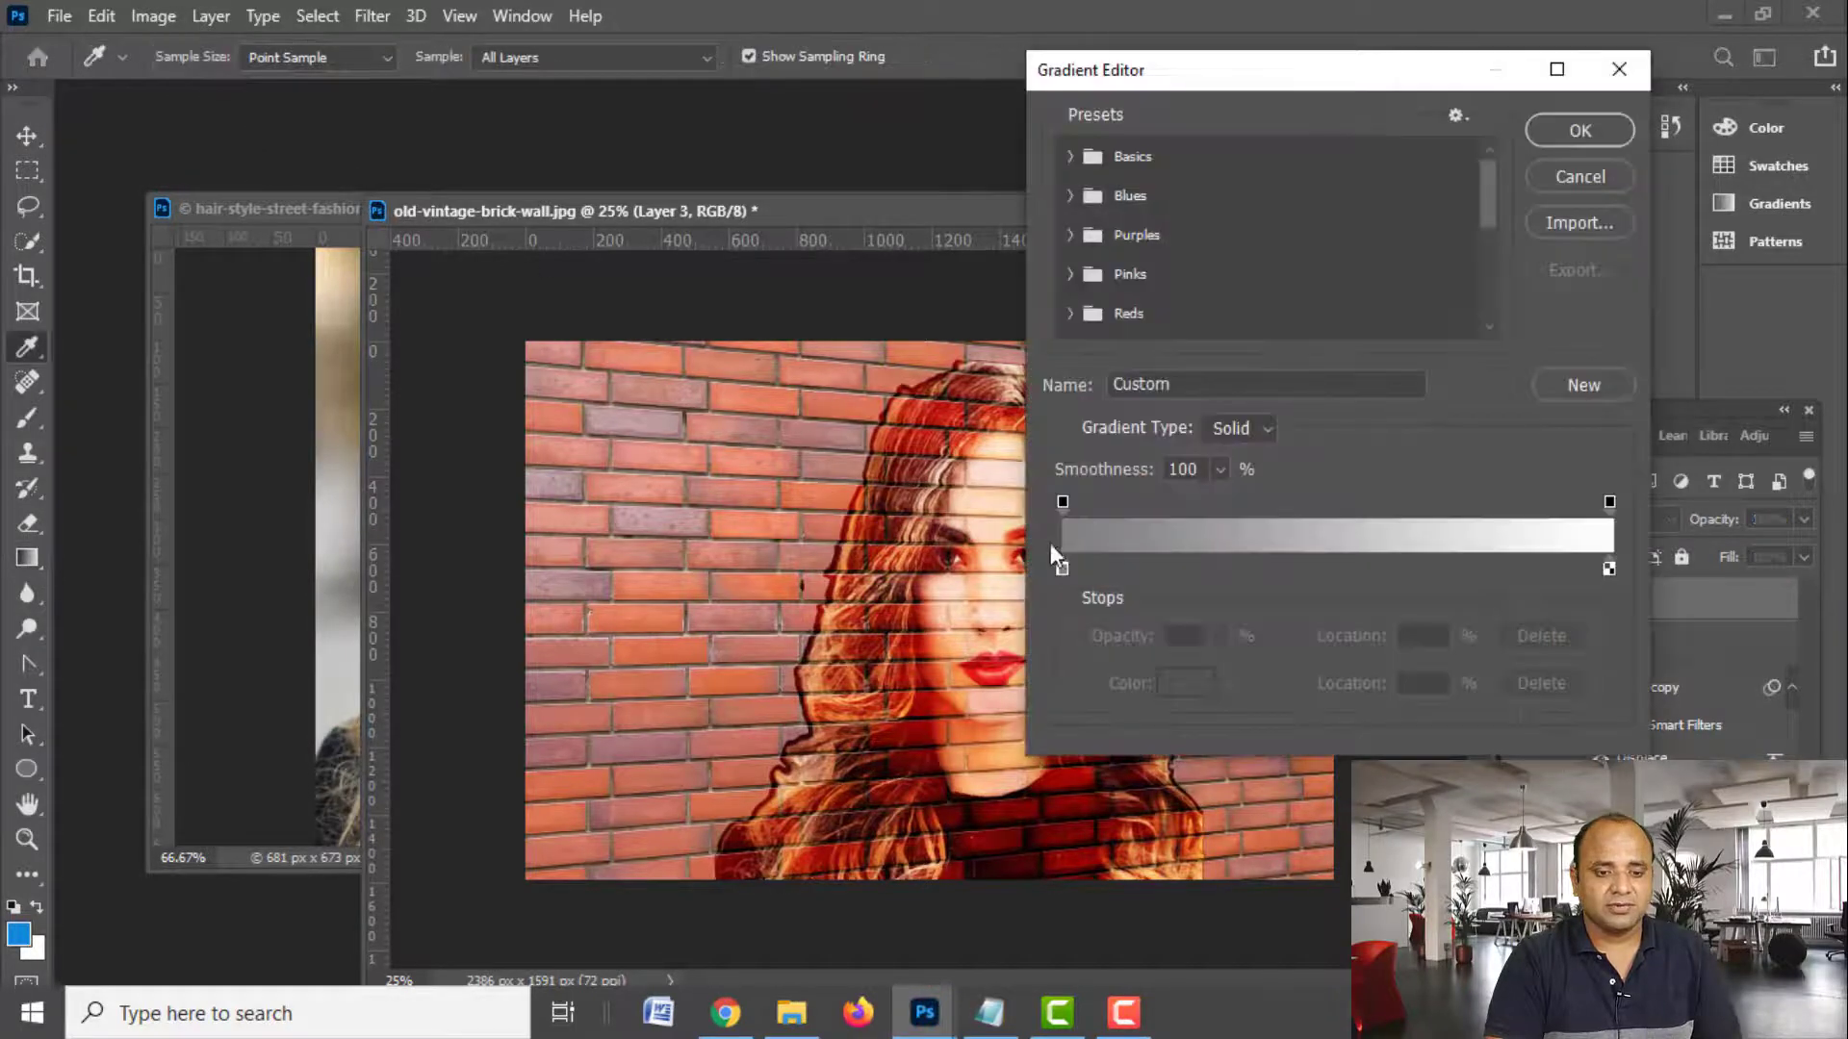
click(1062, 570)
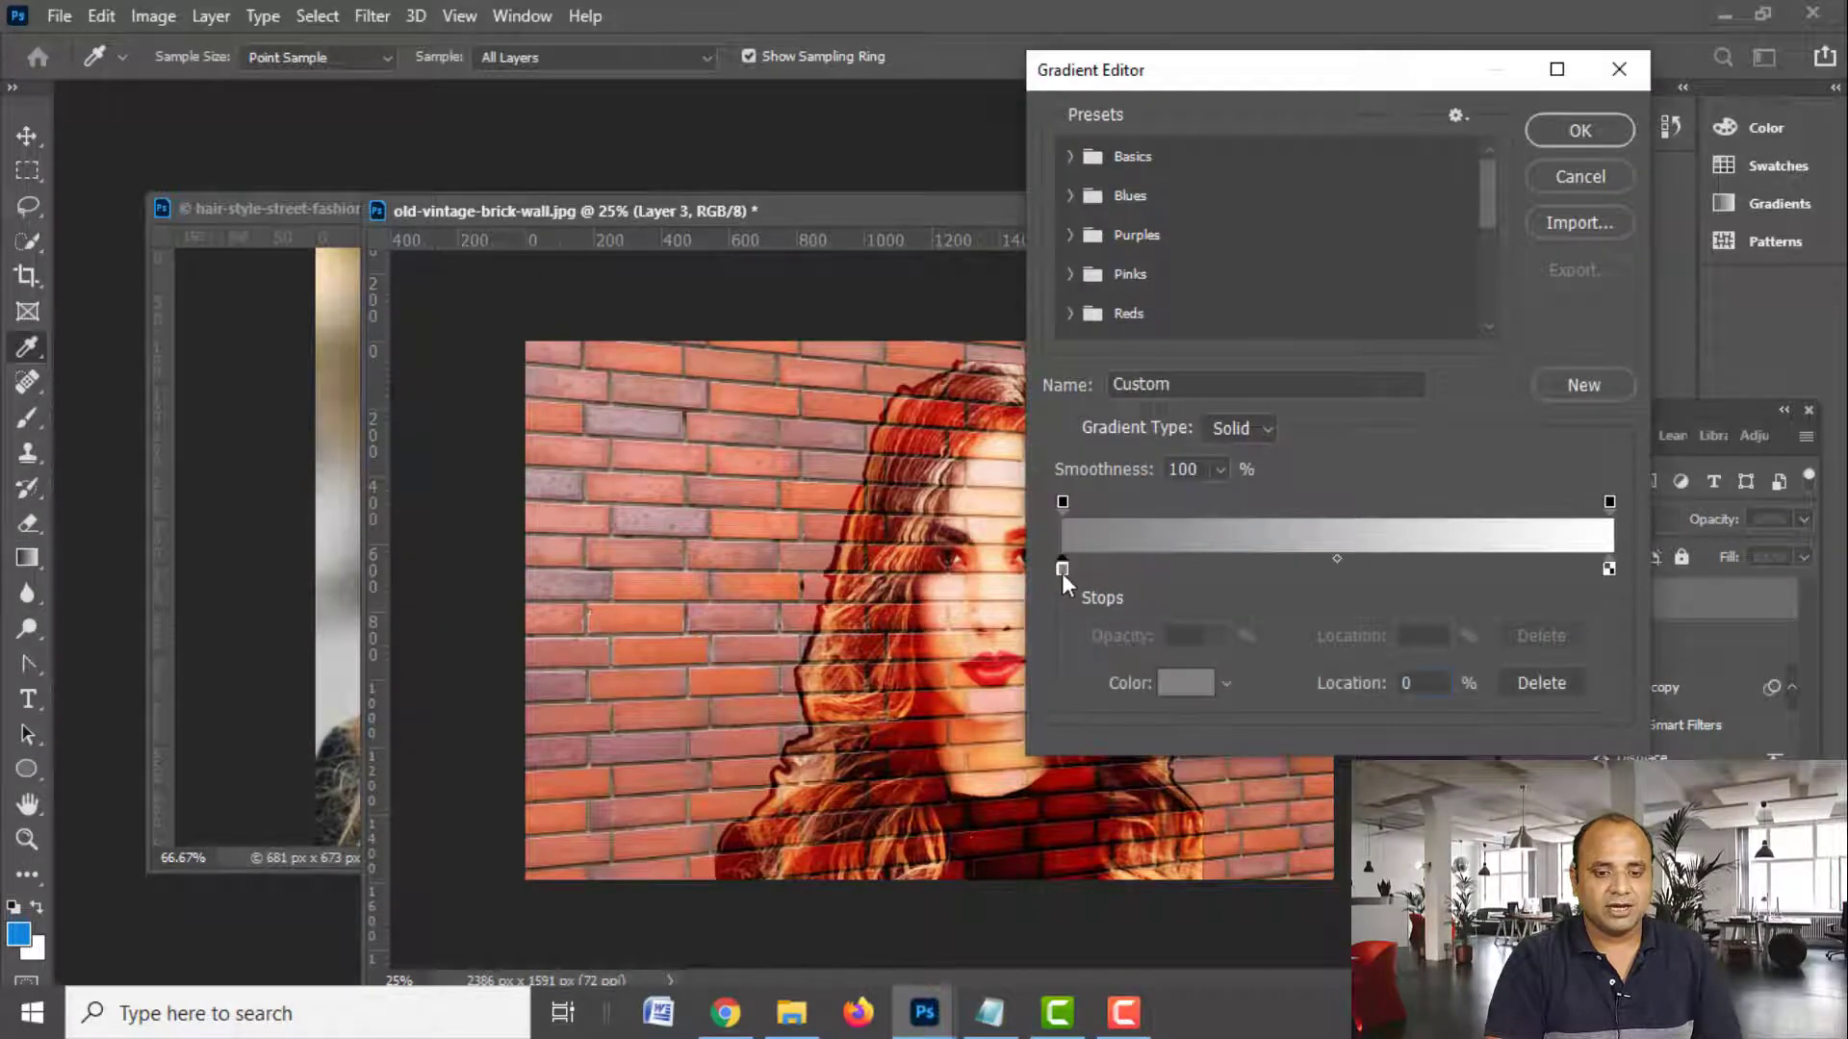
click(1176, 685)
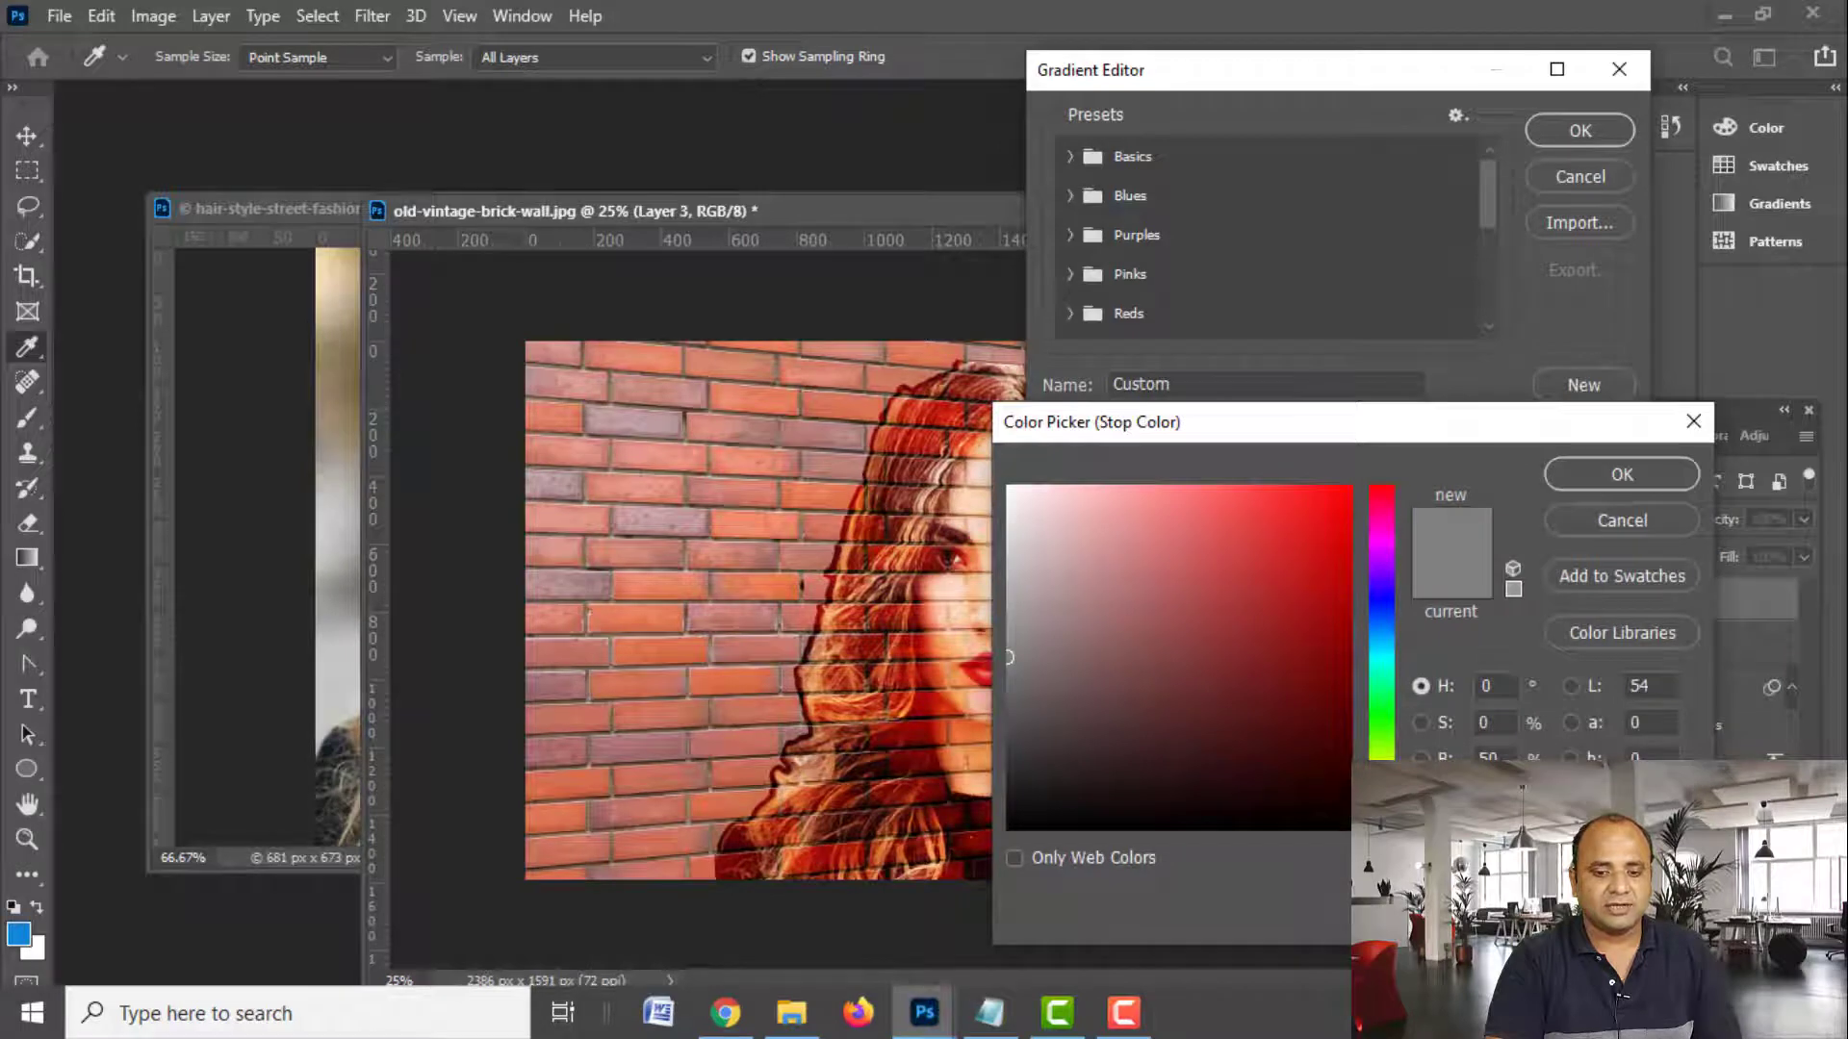
click(1622, 475)
click(1580, 131)
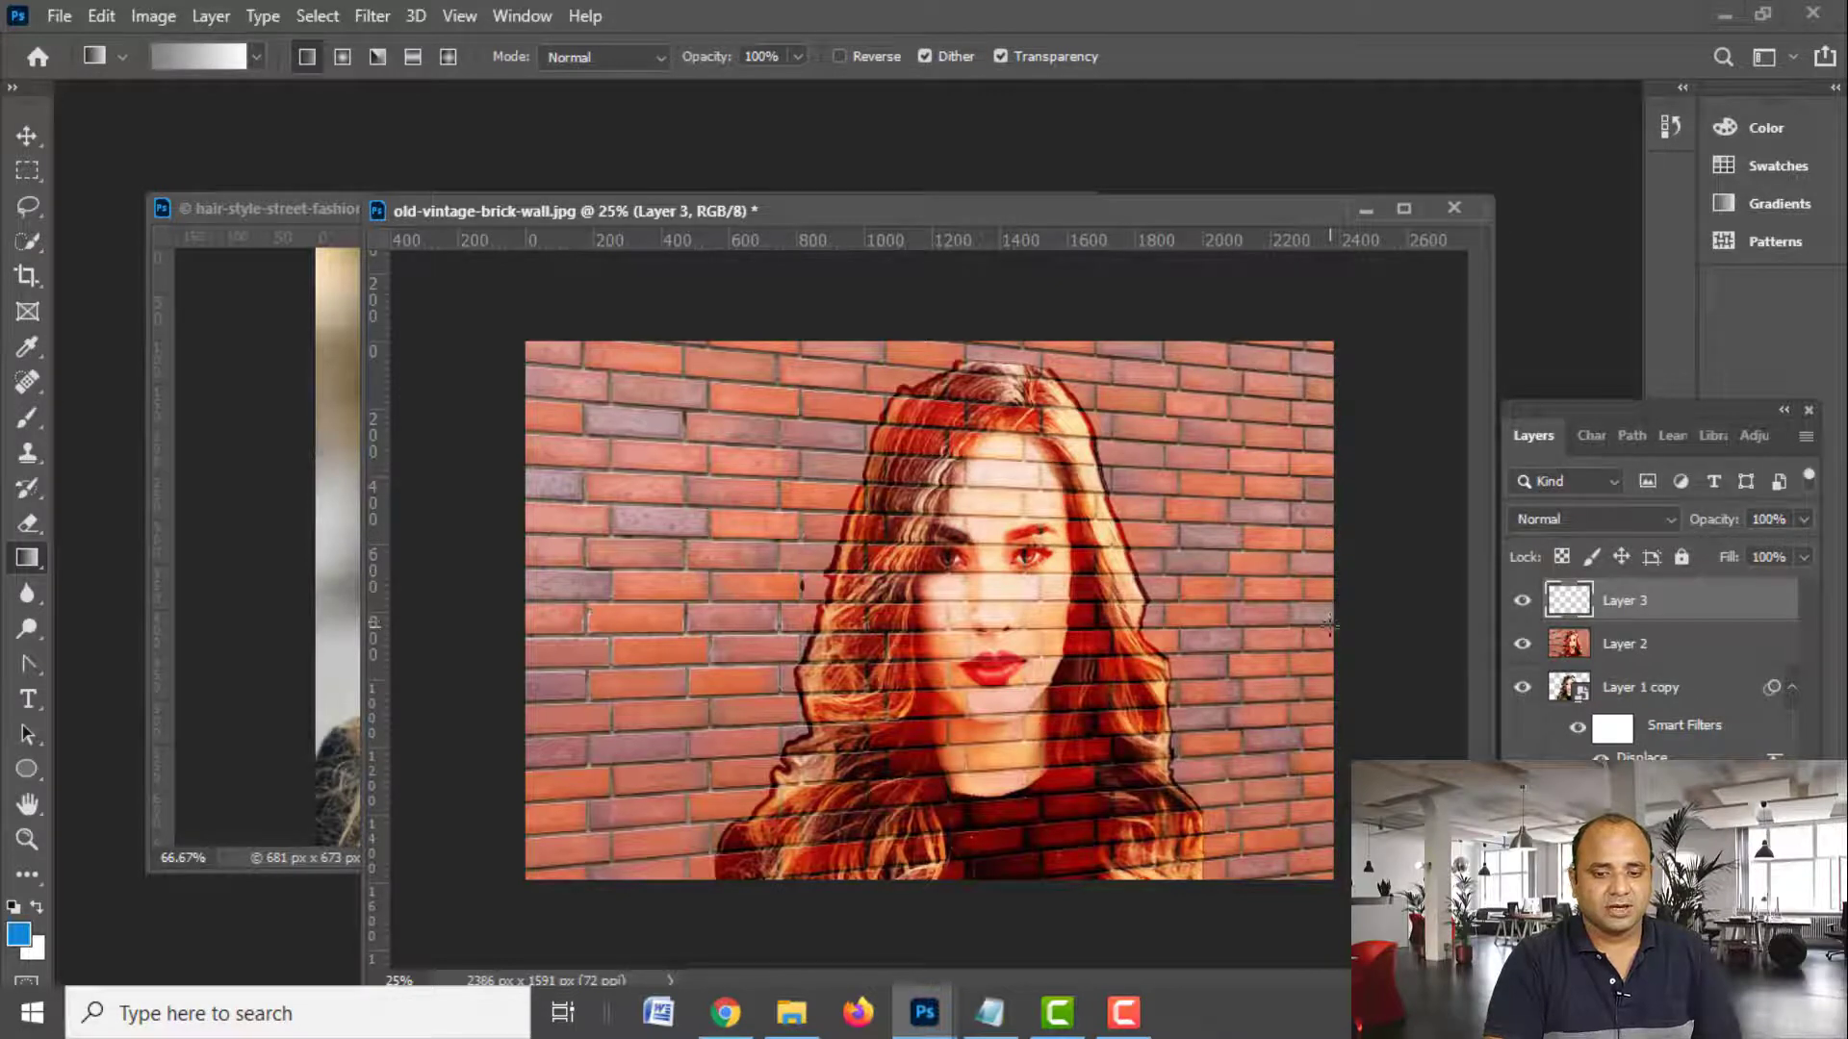
mouse_move(1327, 626)
mouse_down()
mouse_move(970, 598)
mouse_move(994, 629)
mouse_up()
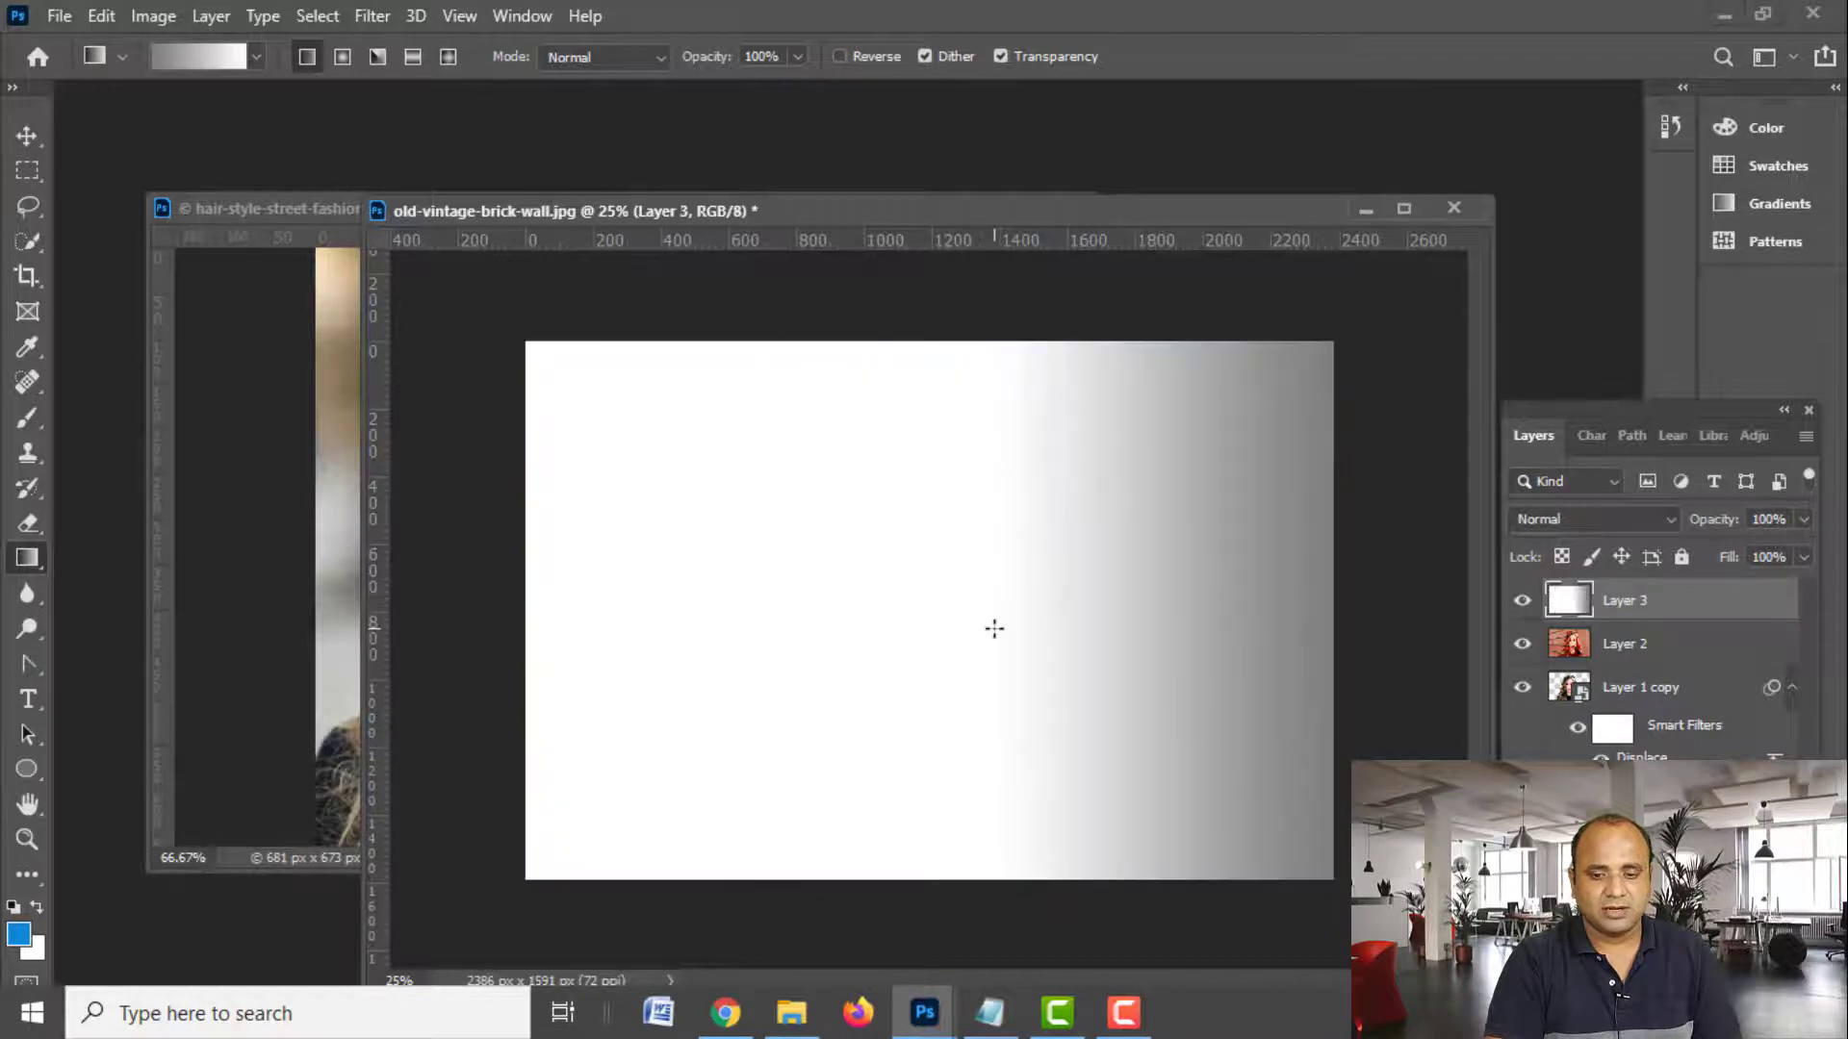
Set the gradient layer to 40% opacity with Linear Burn blend mode
click(1801, 520)
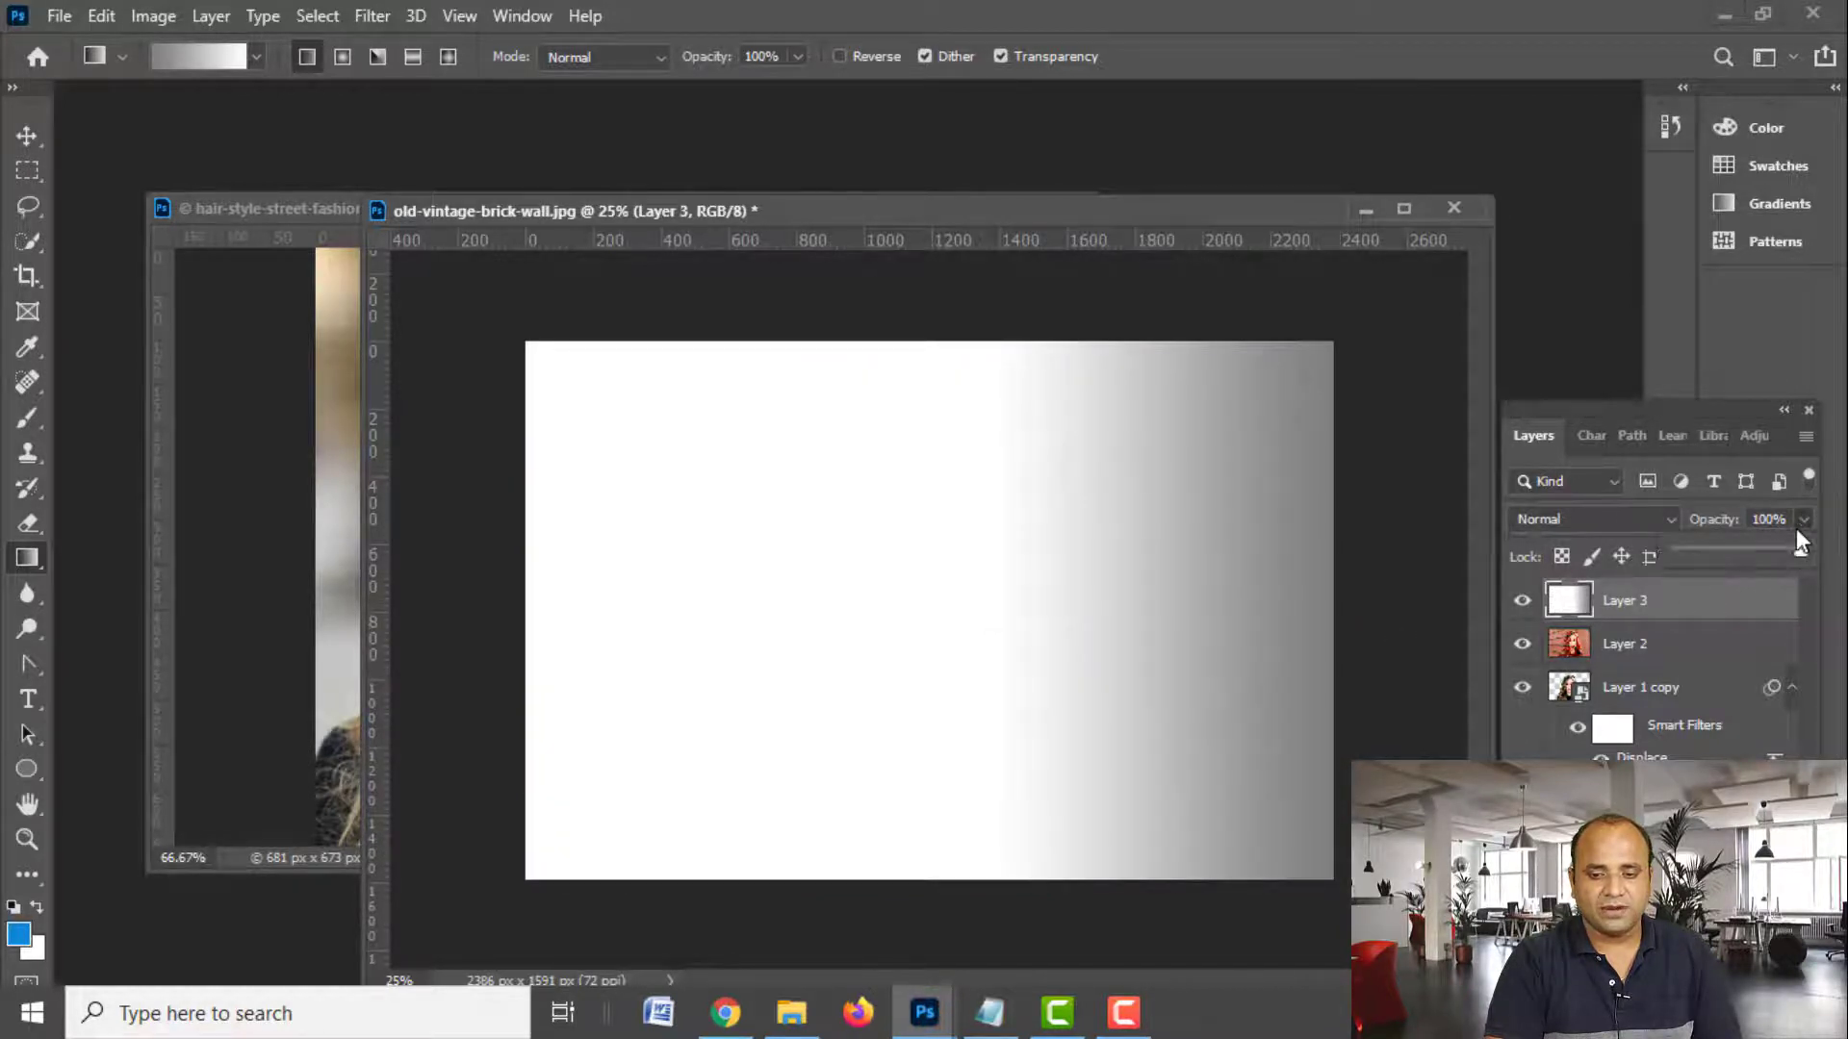
click(1765, 521)
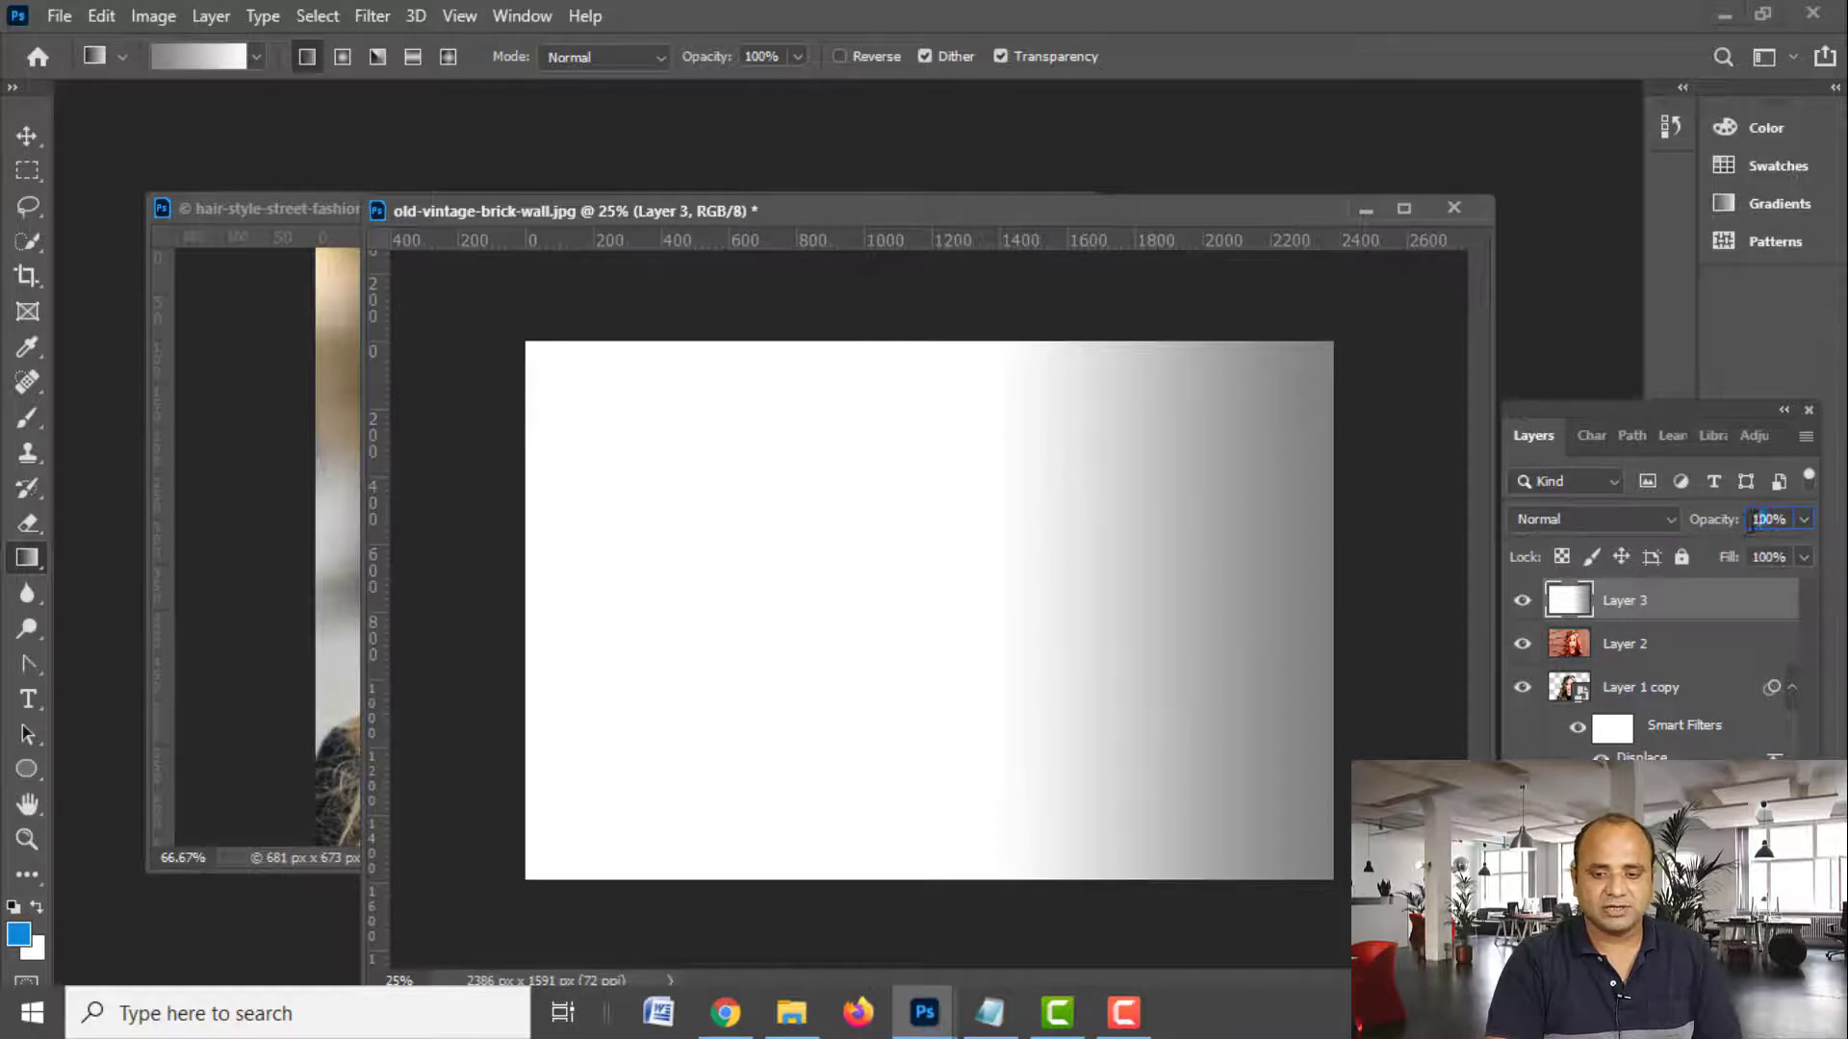
text(40)
scroll(1513, 521, down, 5)
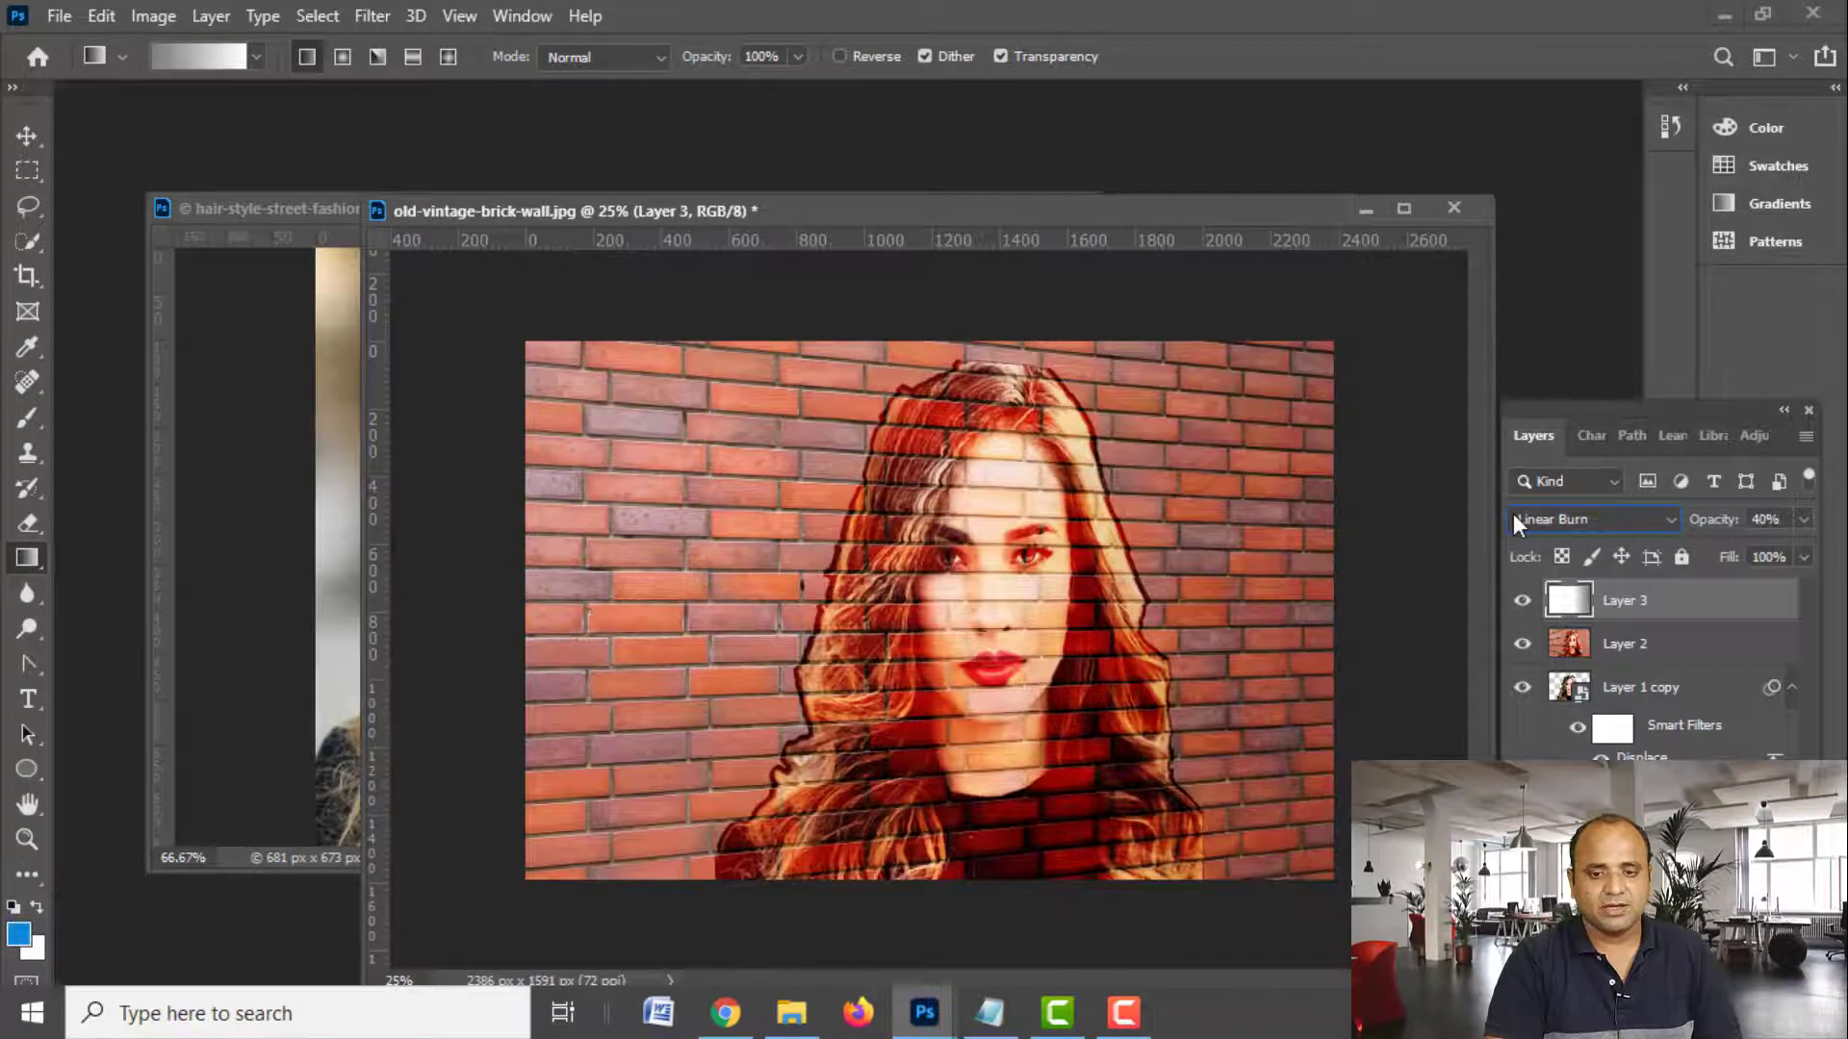
click(1559, 518)
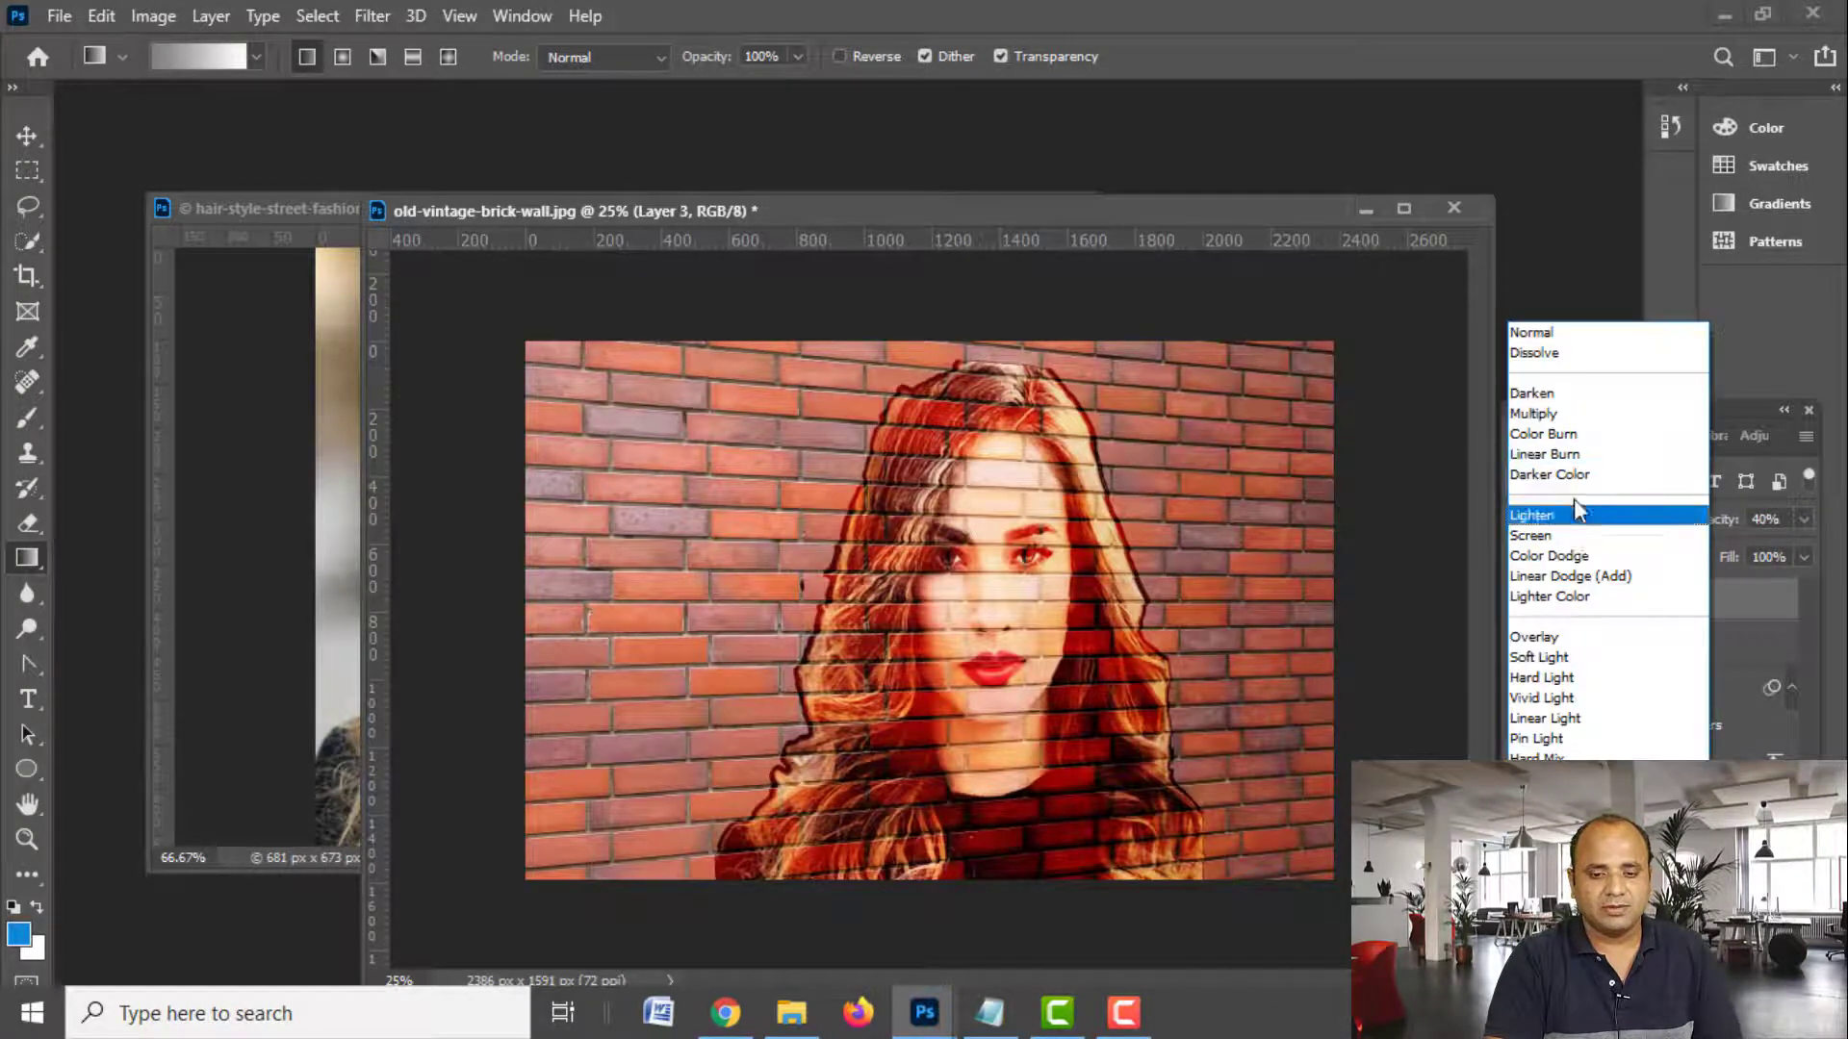
click(1569, 455)
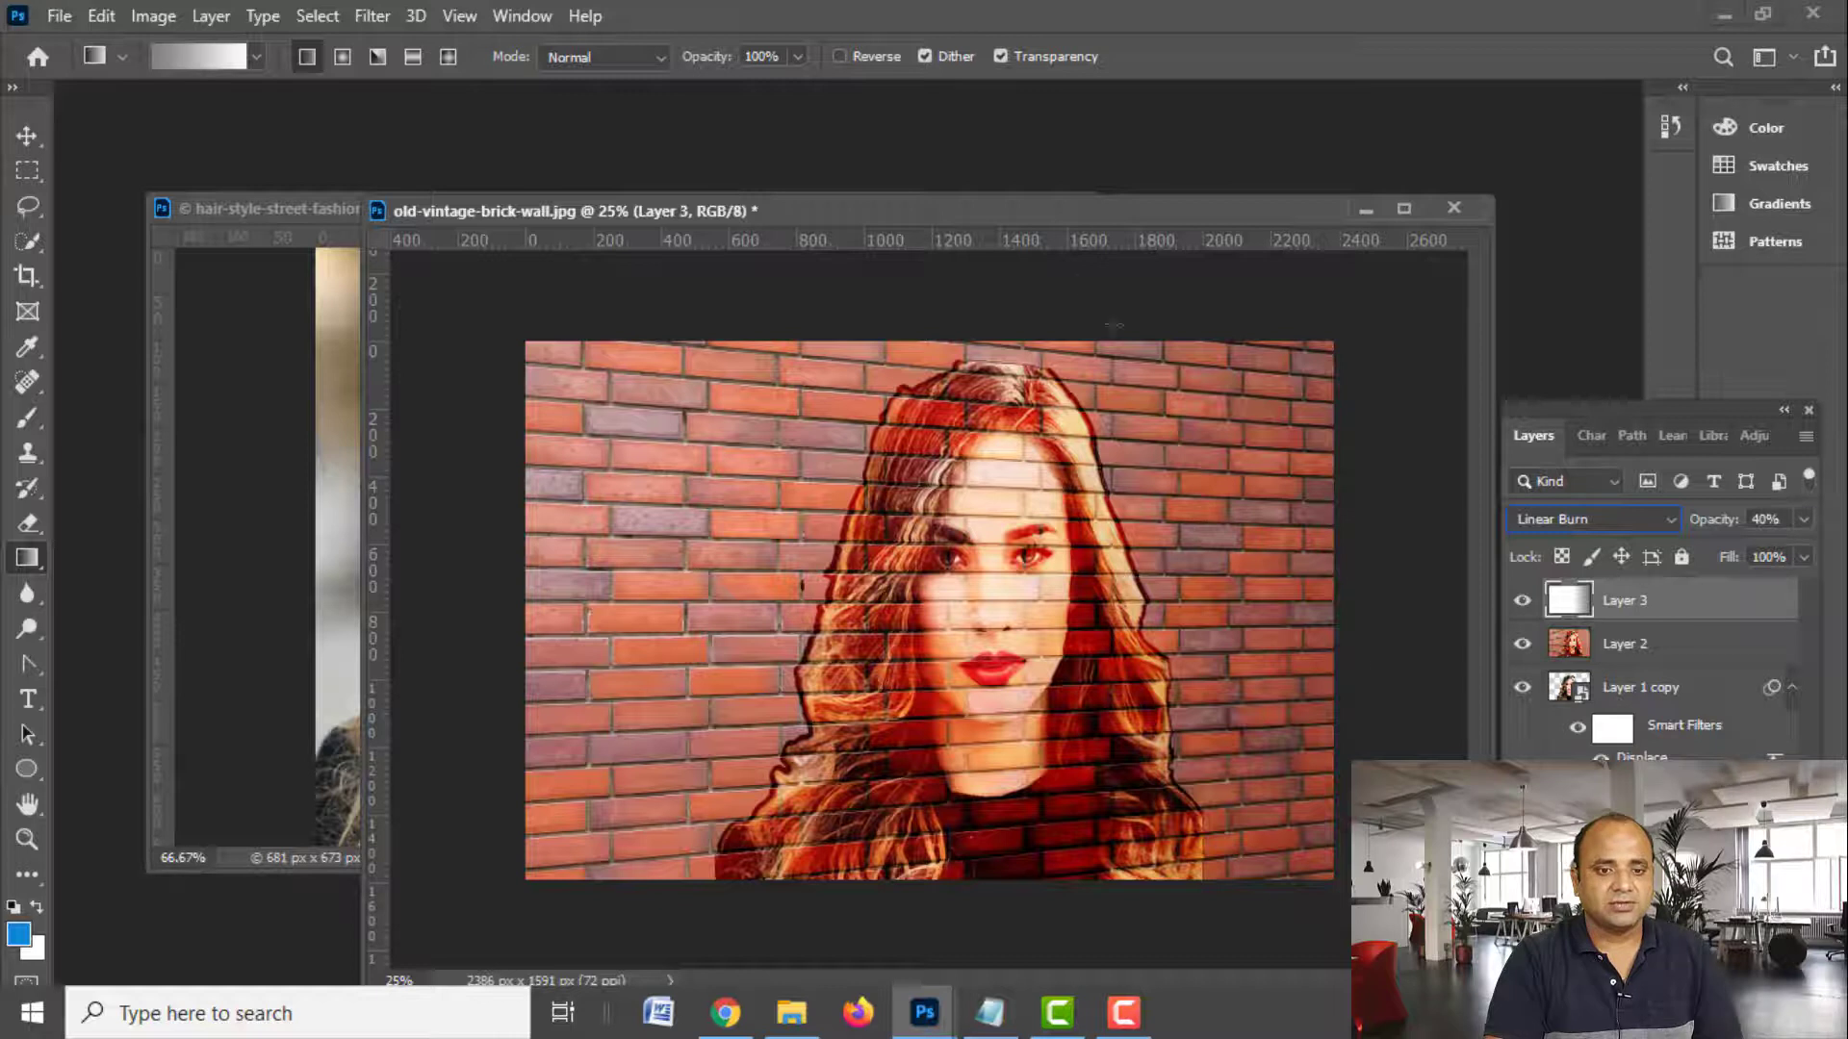
drag(1061, 215, 993, 159)
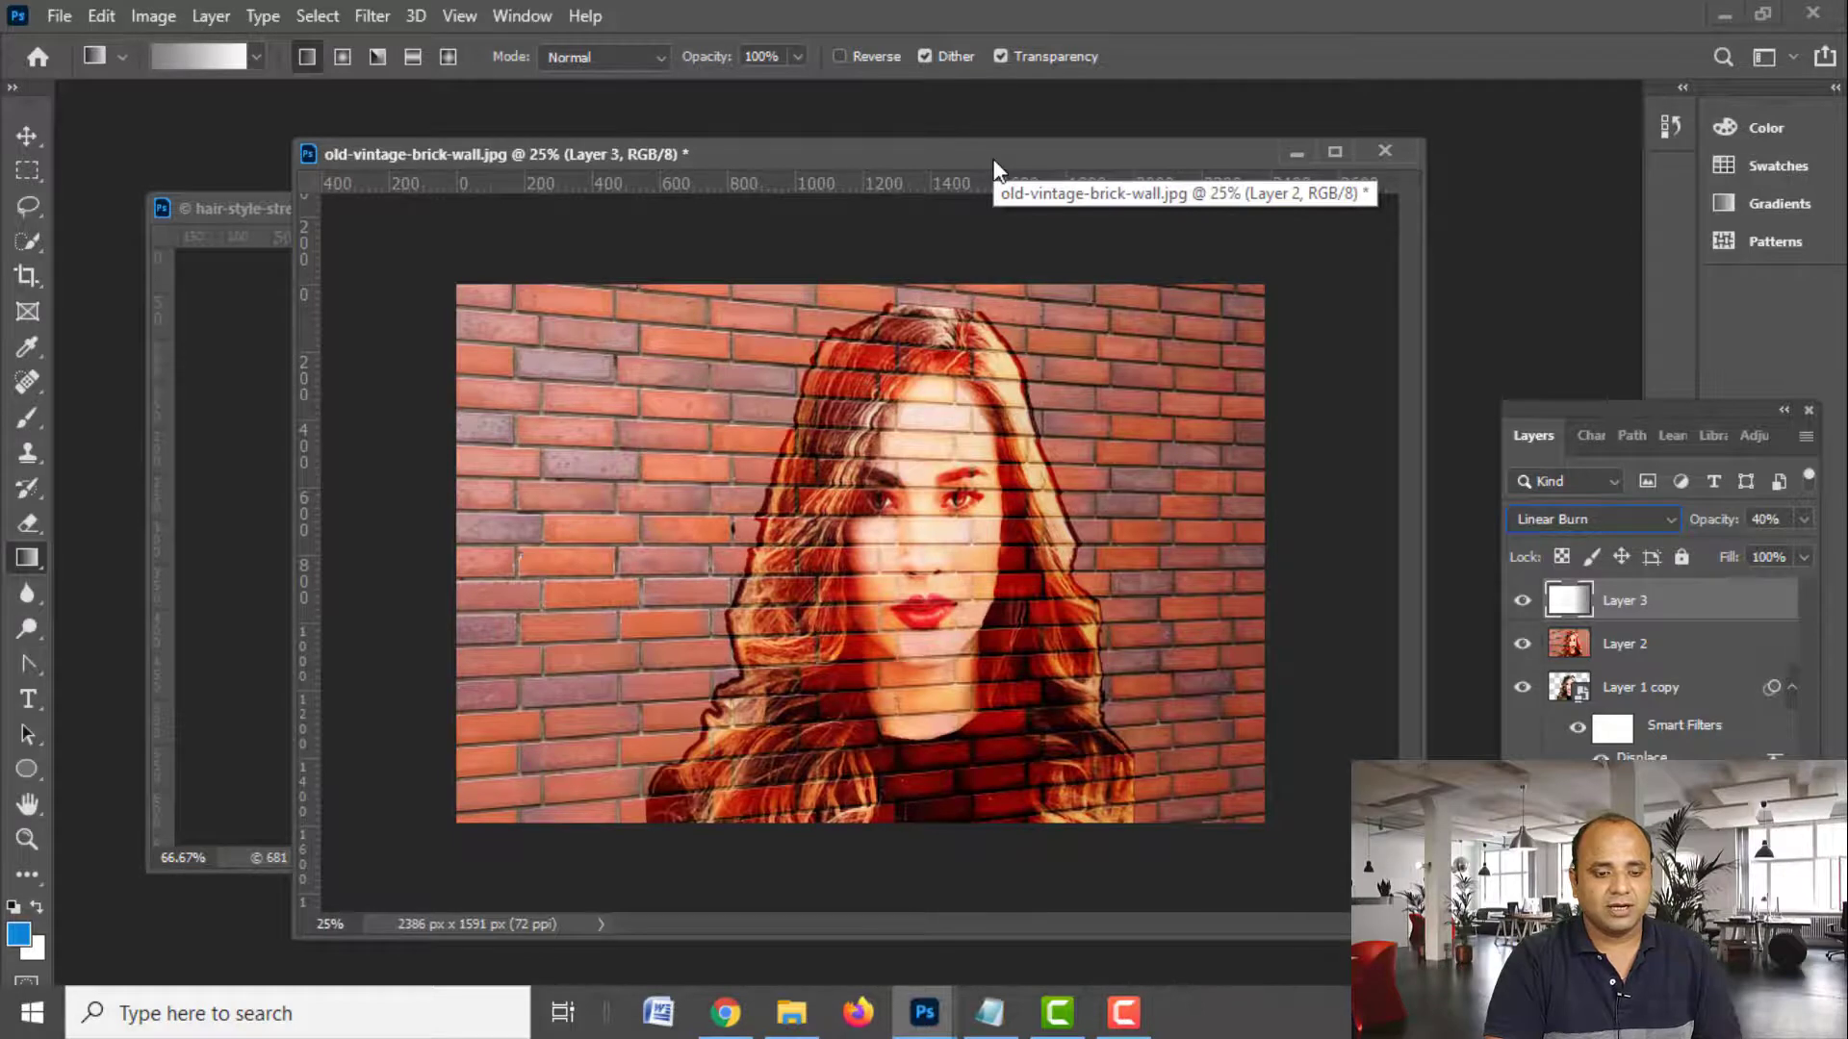
drag(994, 162, 1015, 150)
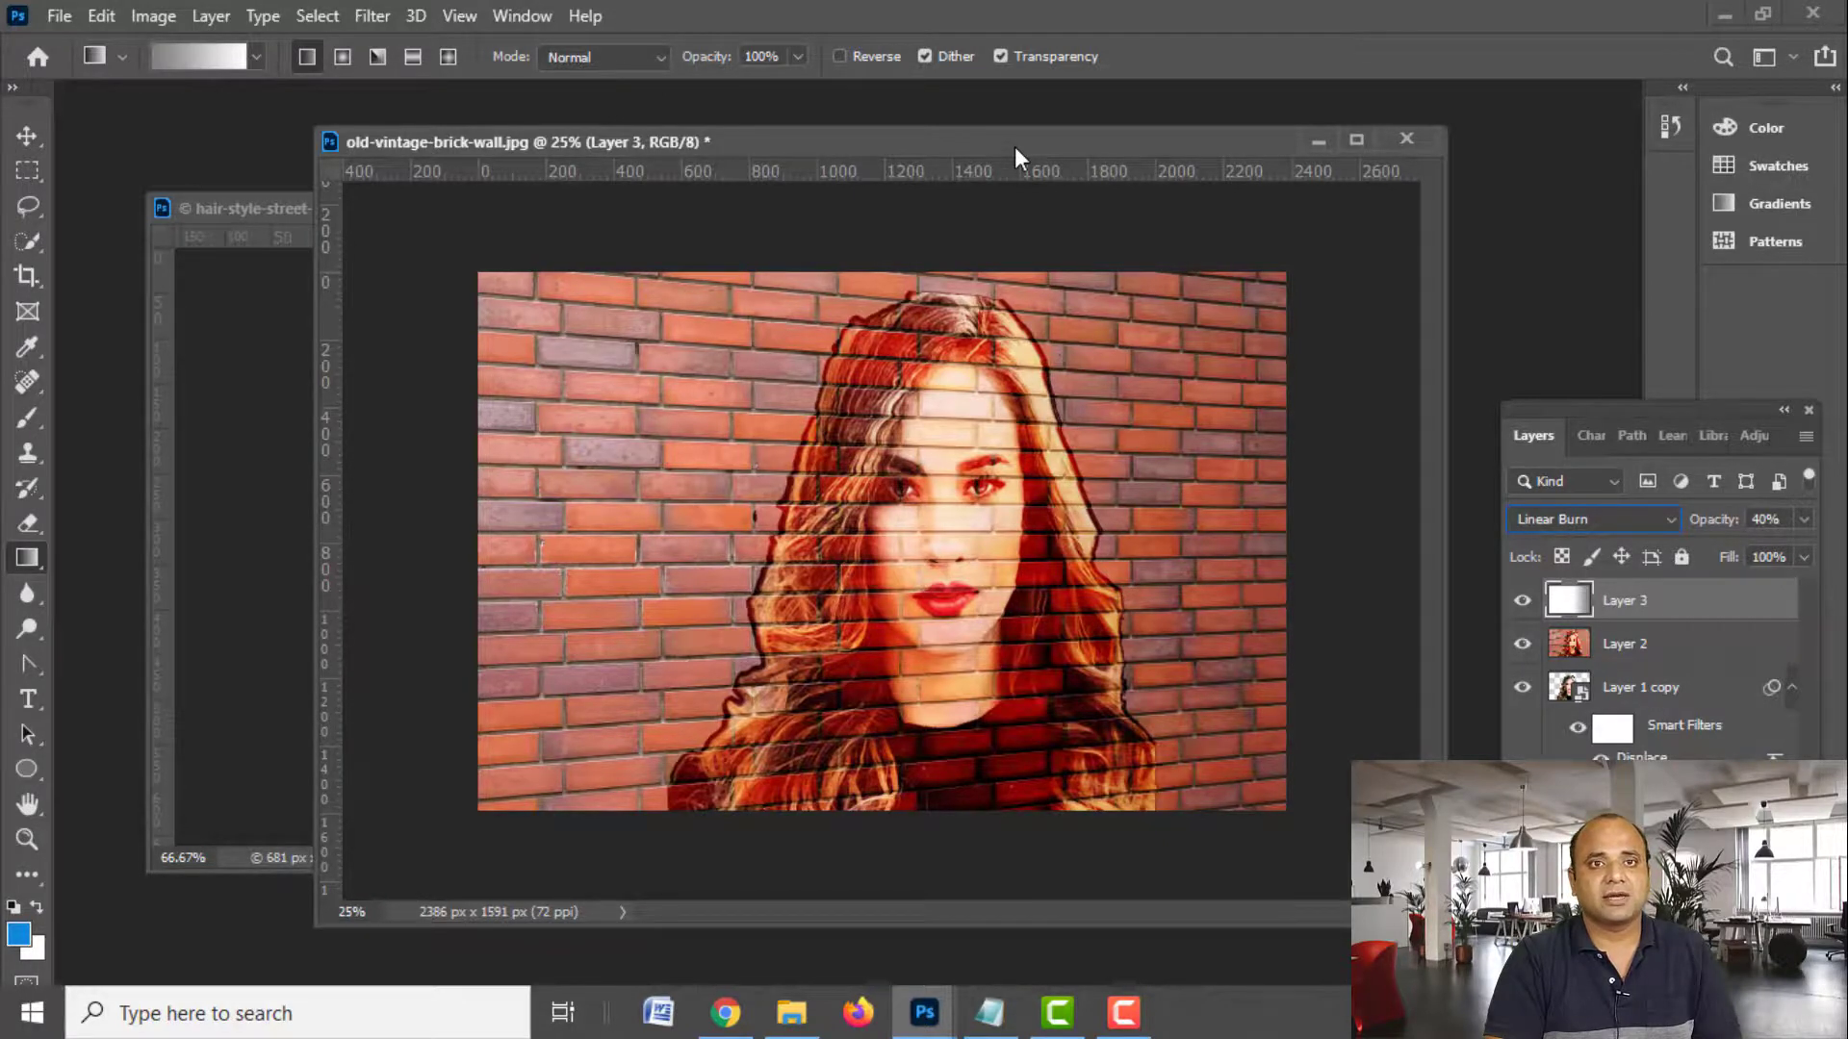
click(1146, 1028)
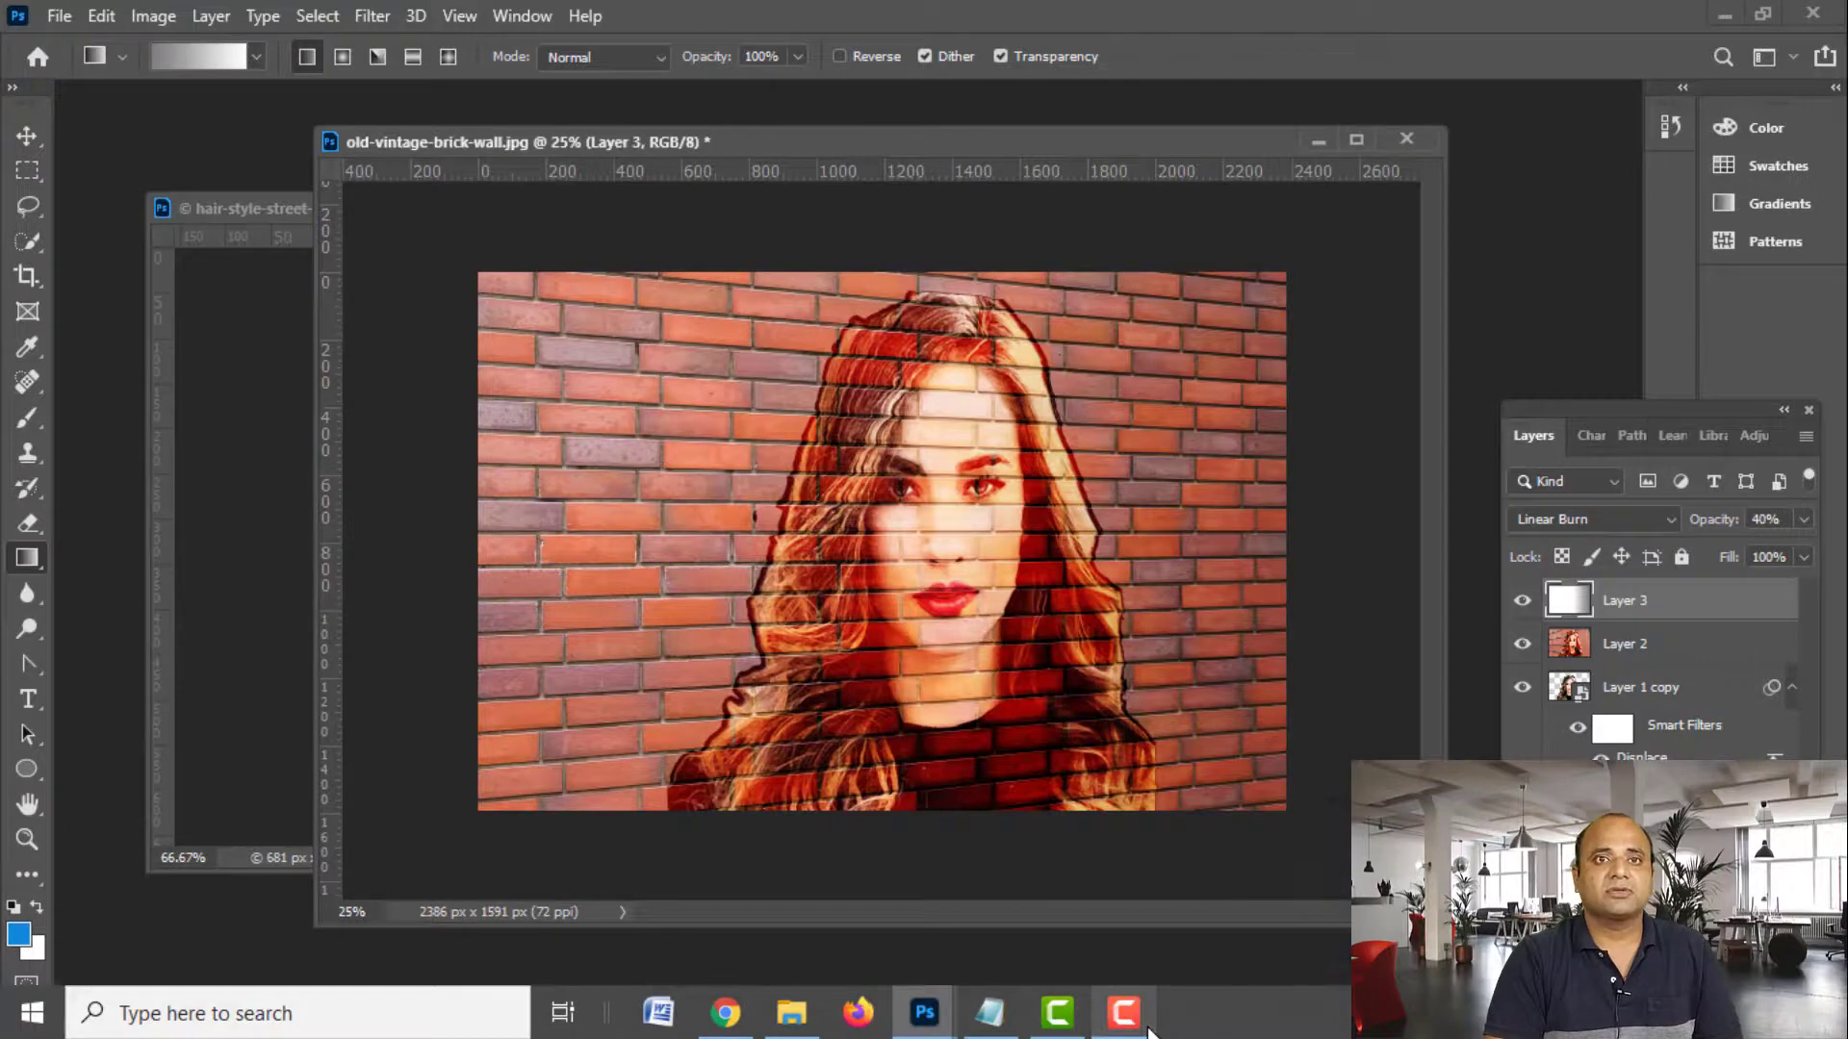